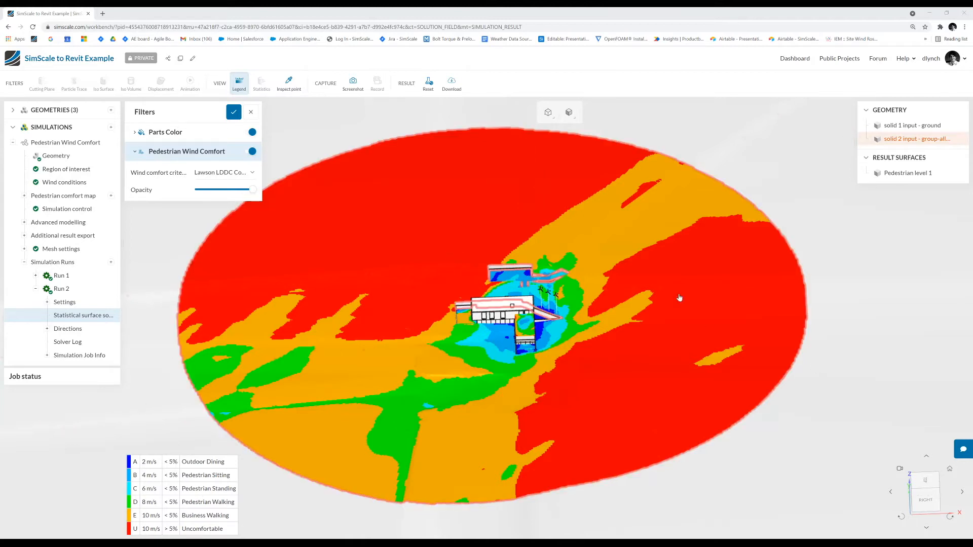
# - Close the result filters and take a brief look at the support chat before dismissing it
pyautogui.click(234, 116)
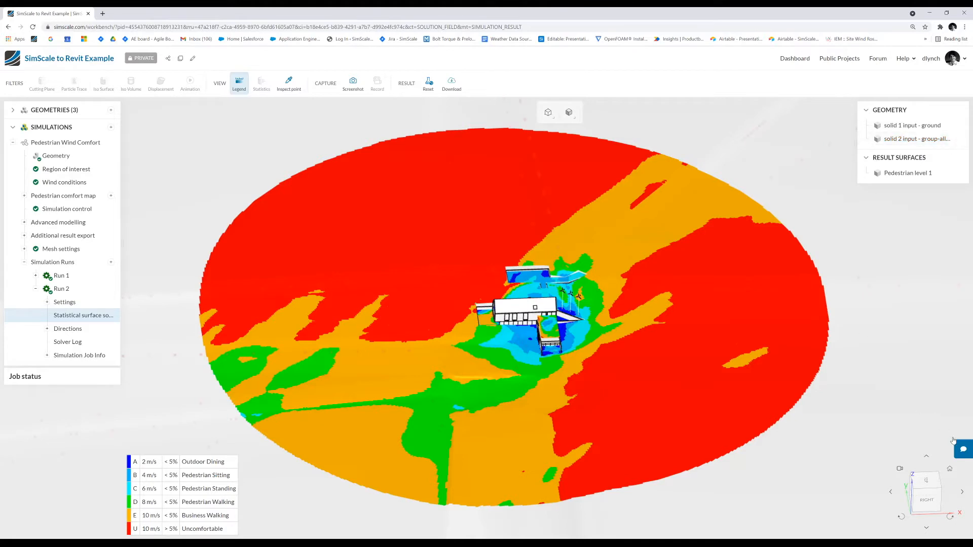
pyautogui.click(960, 452)
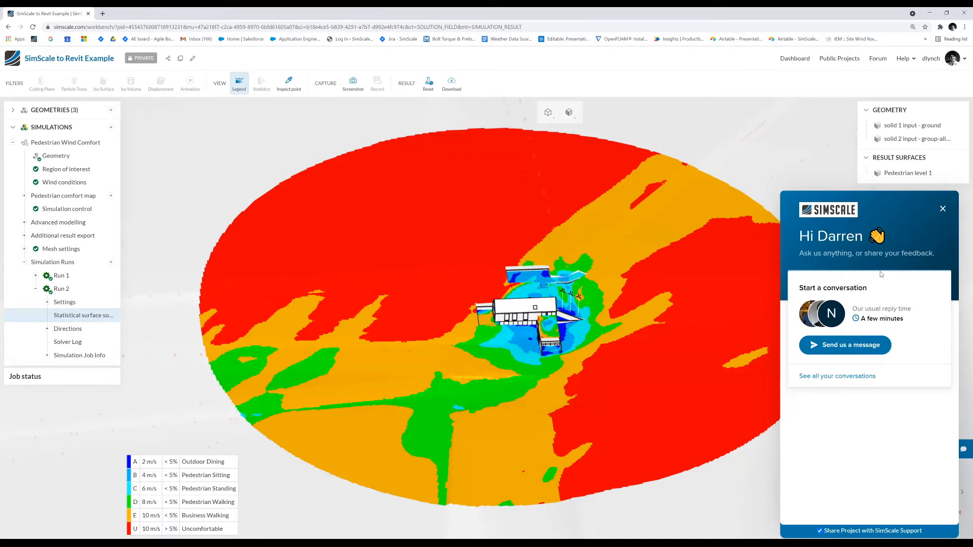
pyautogui.click(942, 211)
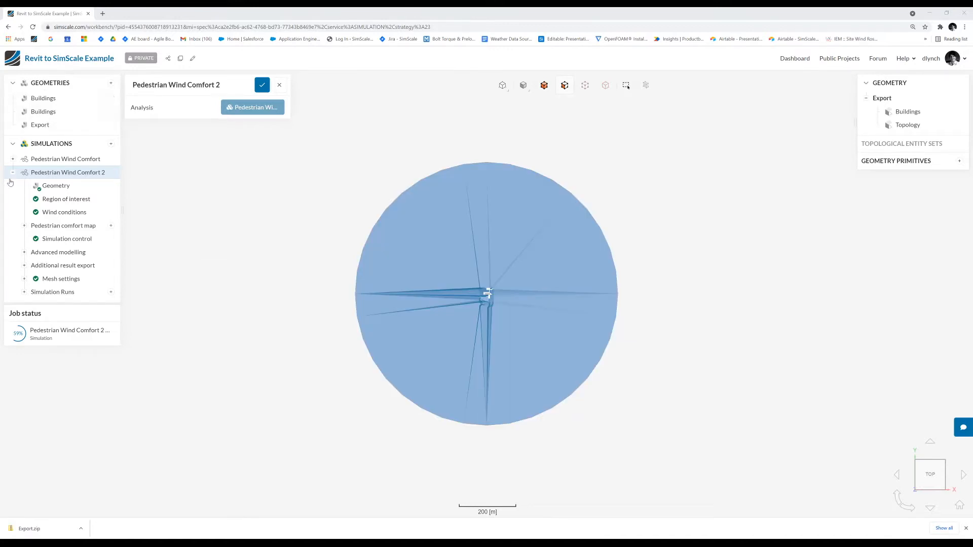
# - Start a geometry import from the computer and choose Export.zip in the Revit to SimScale folder under Current Cases
pyautogui.click(111, 84)
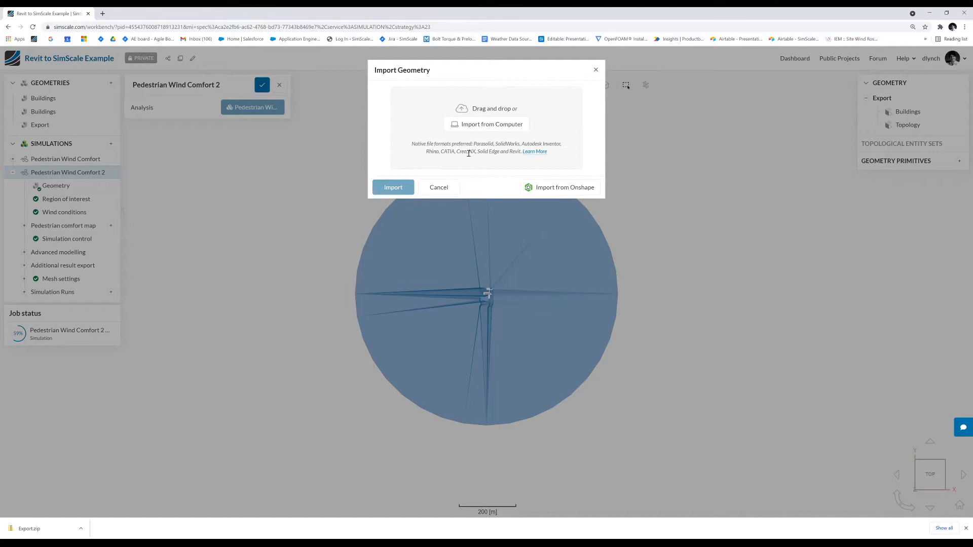
pyautogui.click(477, 126)
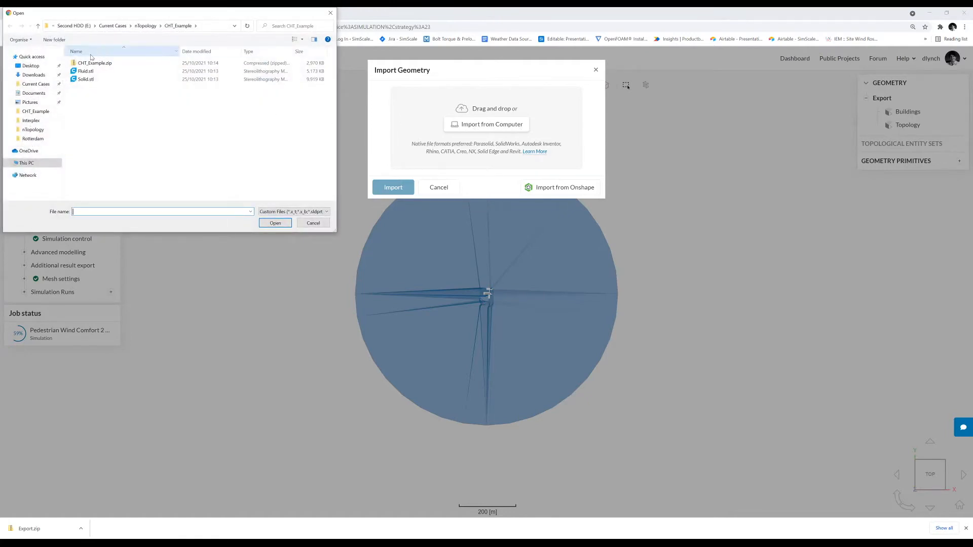
pyautogui.click(34, 85)
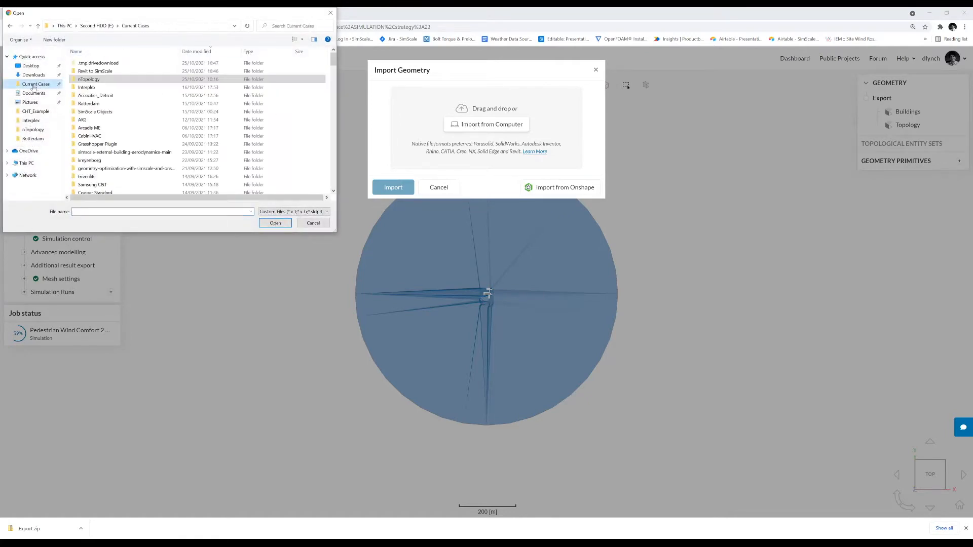
pyautogui.doubleClick(96, 71)
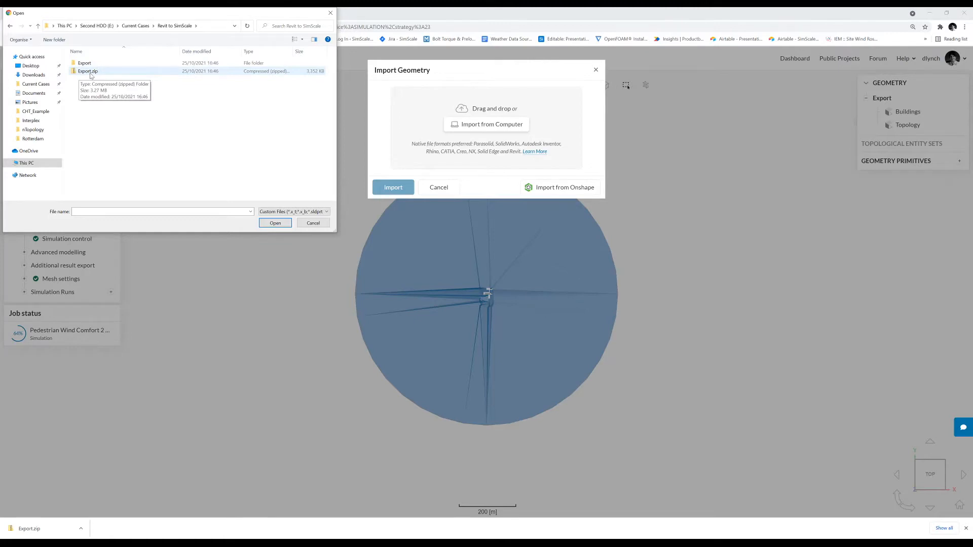
pyautogui.doubleClick(93, 64)
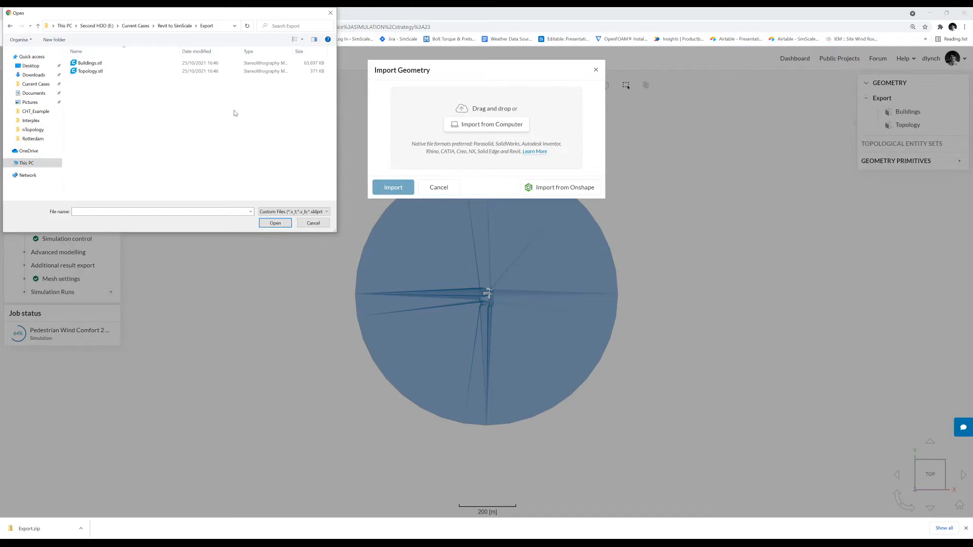
pyautogui.click(182, 26)
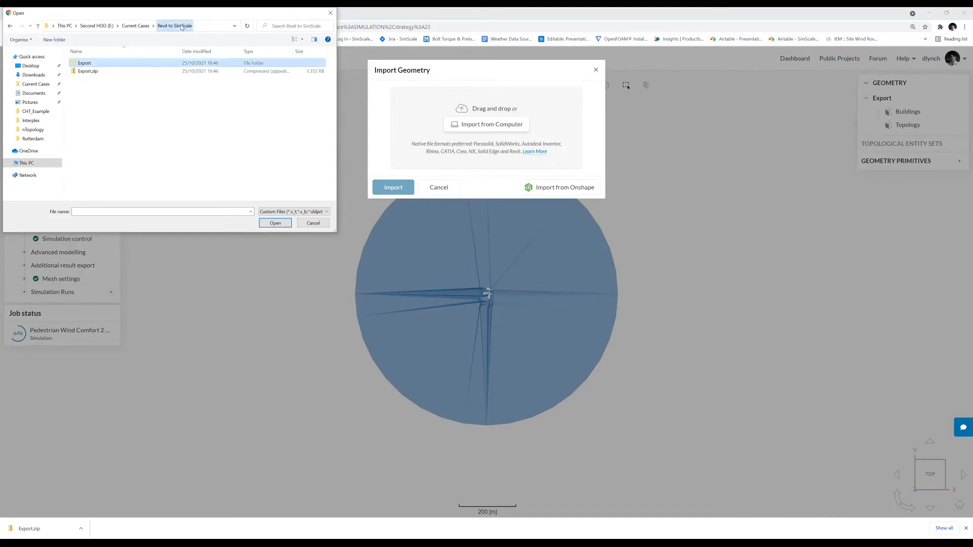
pyautogui.click(88, 71)
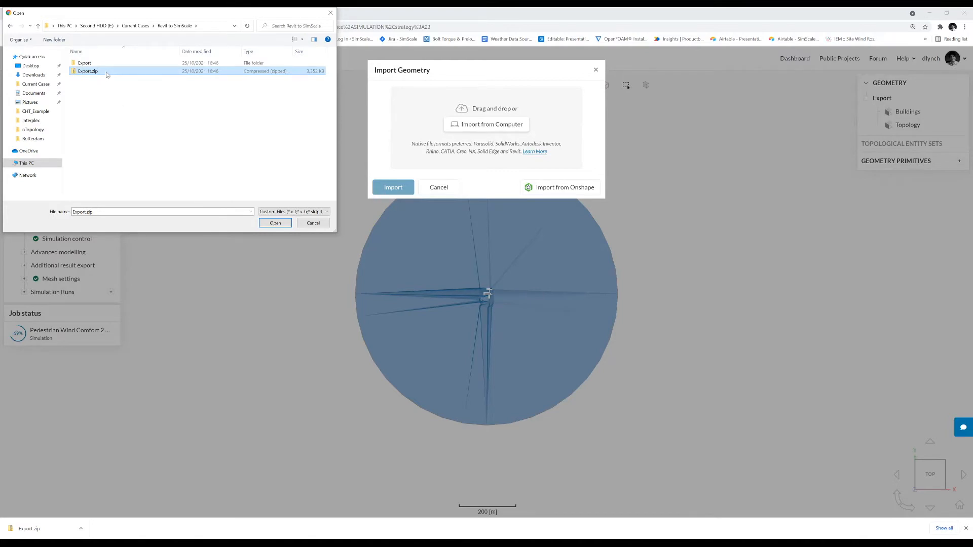
pyautogui.click(108, 74)
pyautogui.click(176, 75)
pyautogui.click(275, 224)
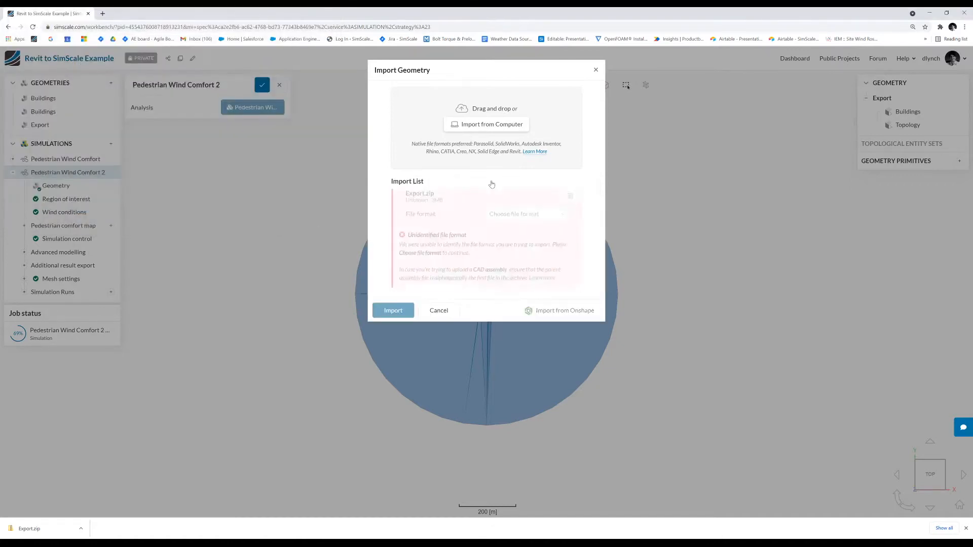
# - Set the file format of Export.zip to STL (.stl), keep the model units in Meter, and import the geometry
pyautogui.click(534, 217)
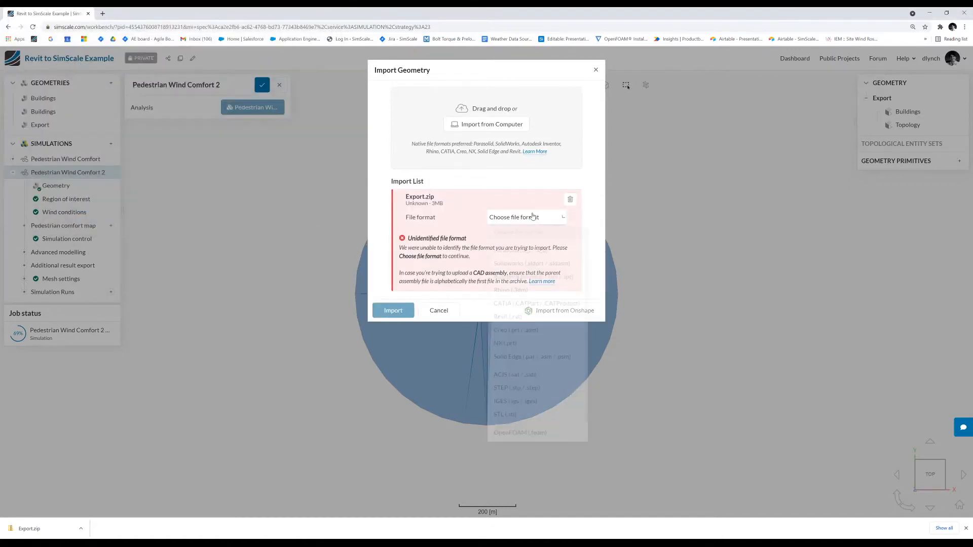
pyautogui.click(511, 420)
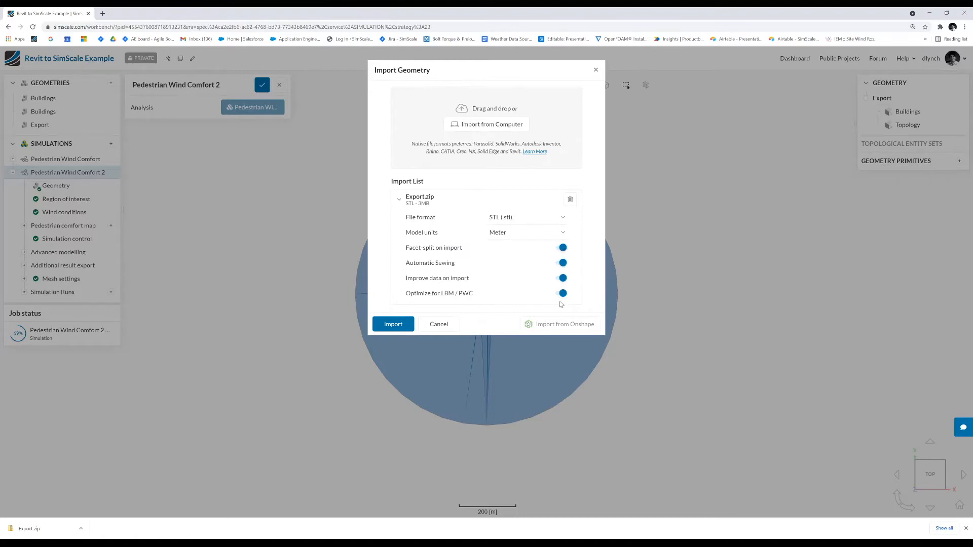
pyautogui.click(503, 234)
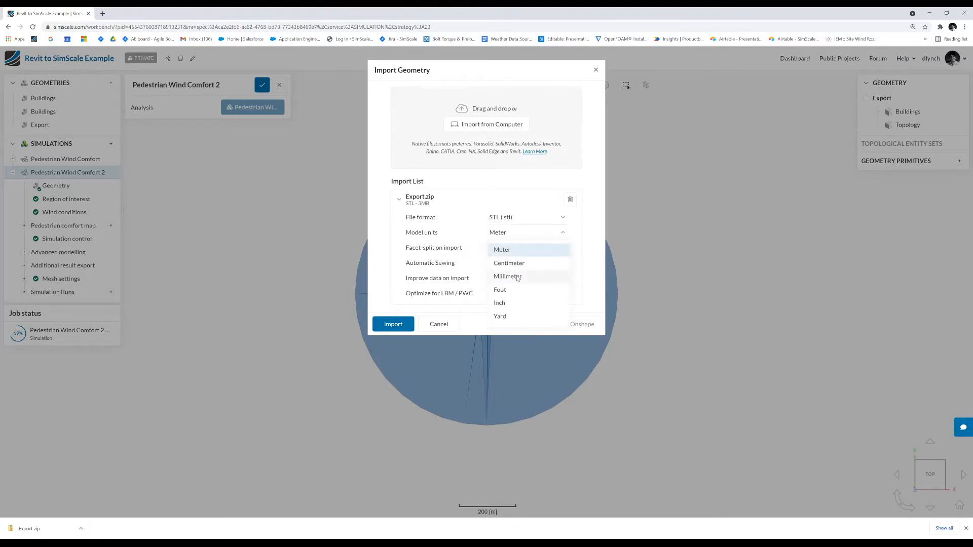
pyautogui.click(557, 250)
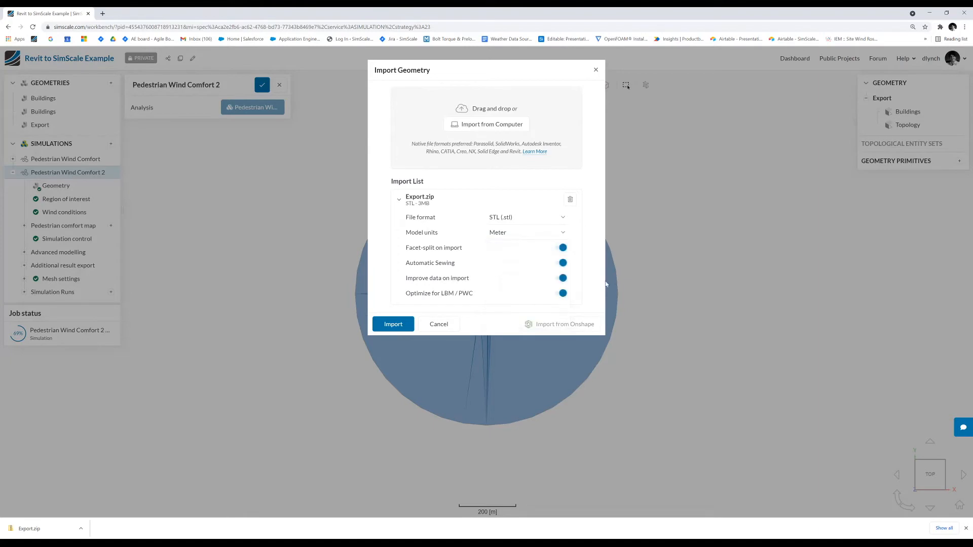
pyautogui.click(393, 325)
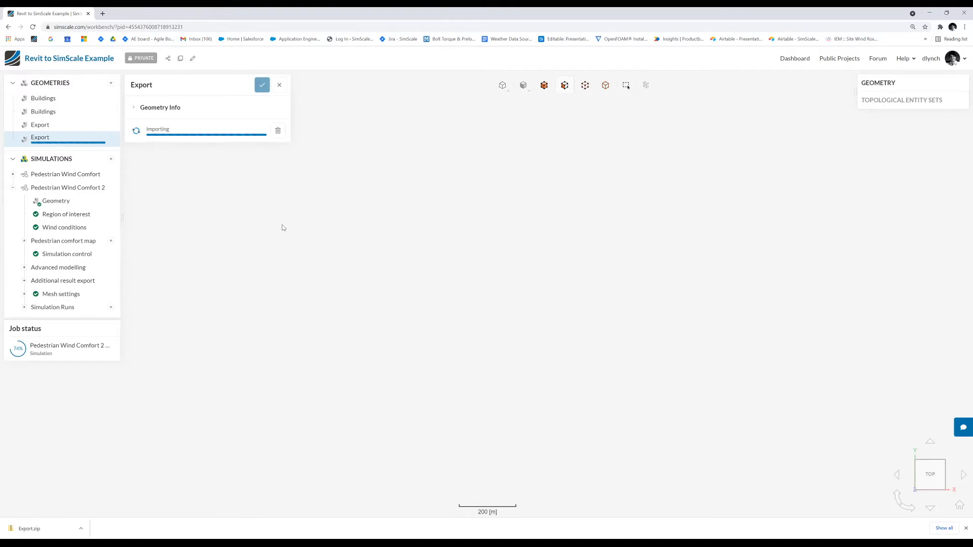
# - Open the previously imported Export geometry, inspect its buildings, and create a Pedestrian Wind Comfort simulation
pyautogui.click(54, 124)
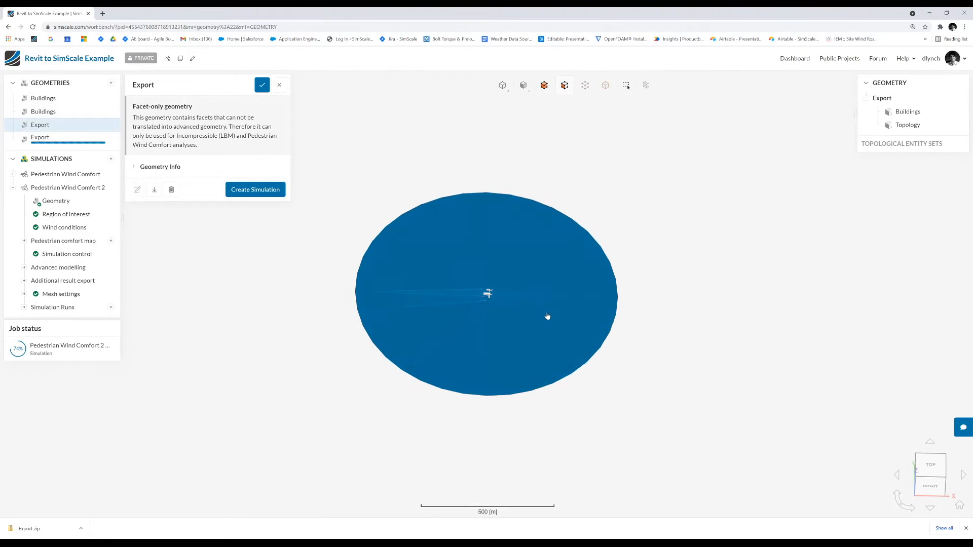
pyautogui.scroll(10, 547, 315)
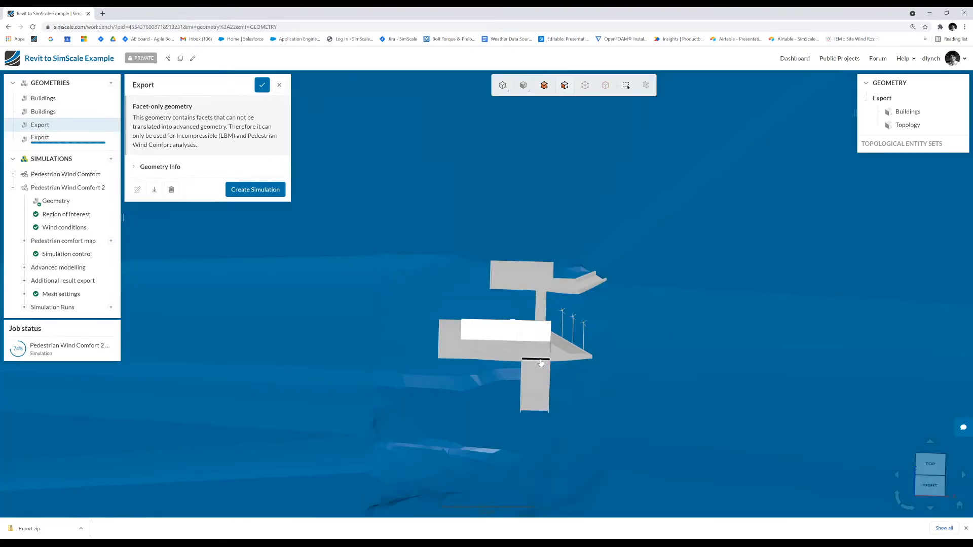
pyautogui.moveTo(535, 380); pyautogui.dragTo(677, 349)
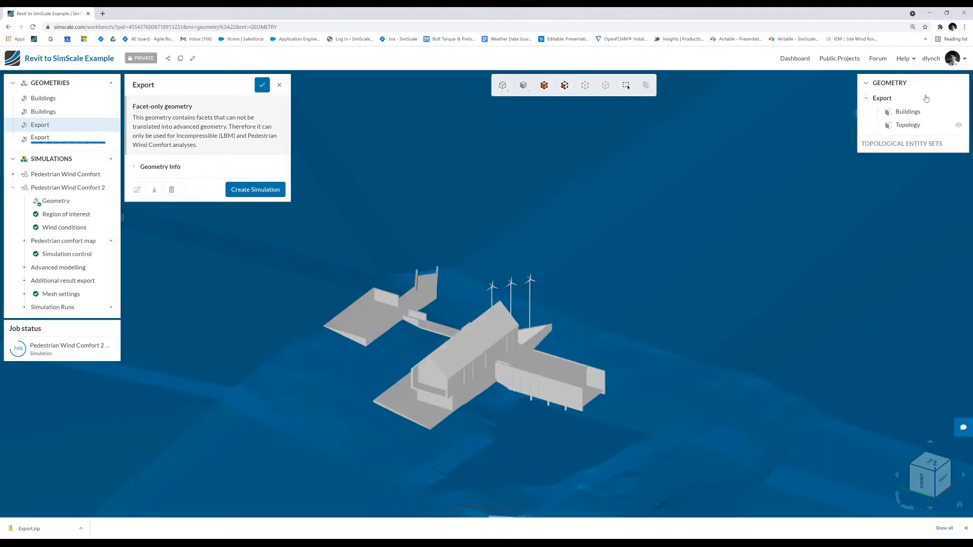
pyautogui.click(907, 112)
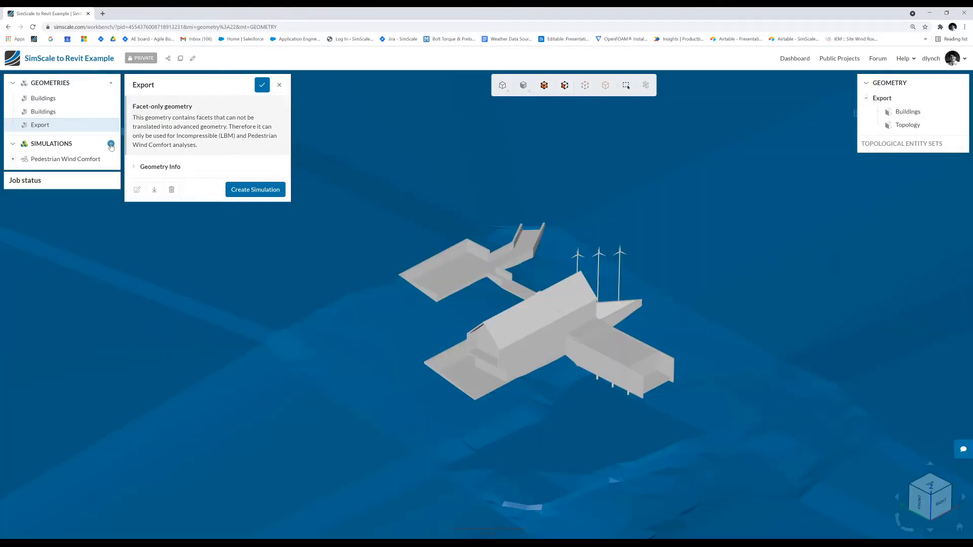
pyautogui.click(111, 145)
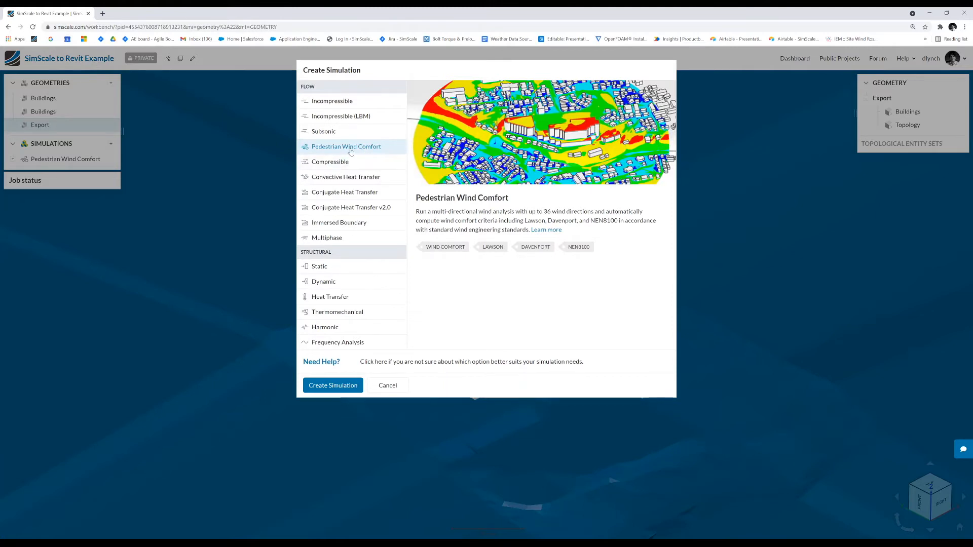
pyautogui.click(345, 386)
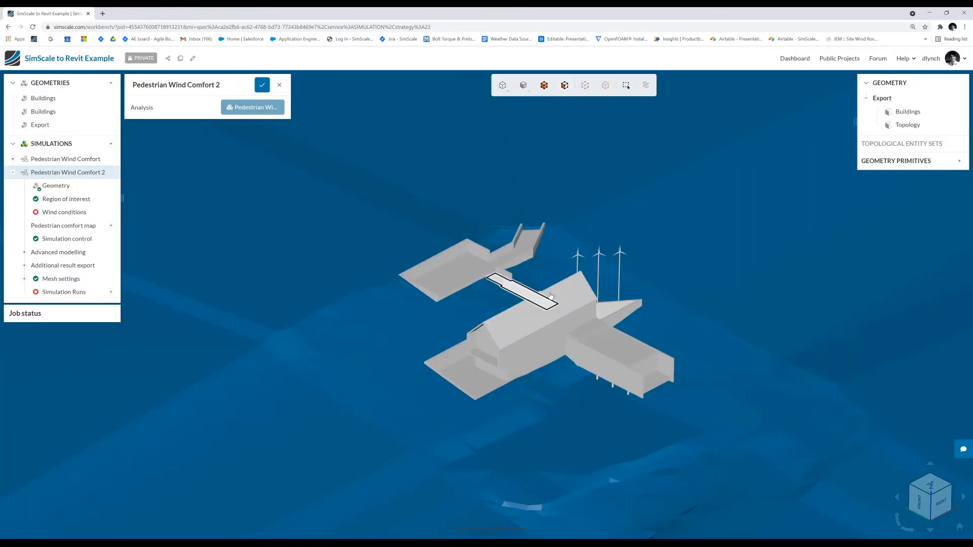
# - Set the disc radius of the new simulation's region of interest to 100 m
pyautogui.scroll(-3, 582, 298)
pyautogui.scroll(4, 582, 298)
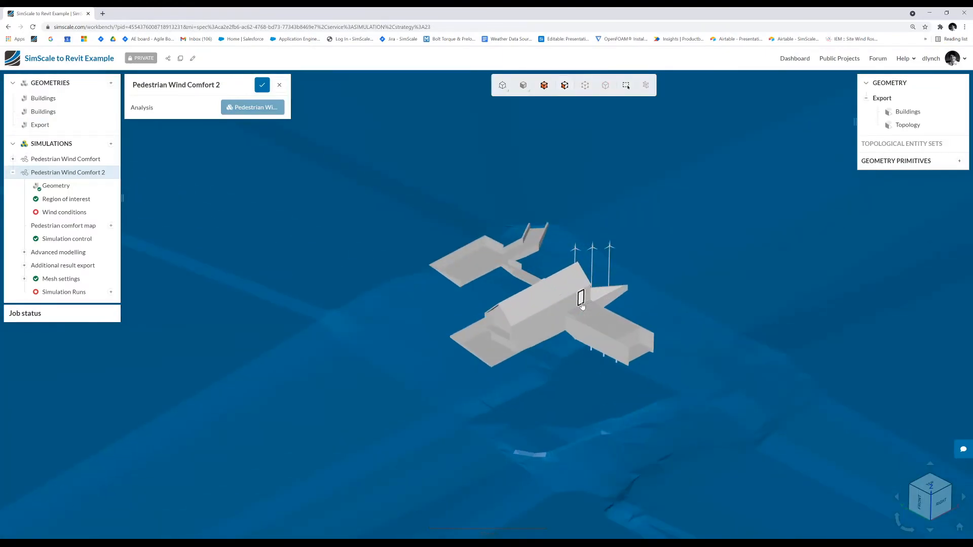
pyautogui.scroll(-4, 582, 304)
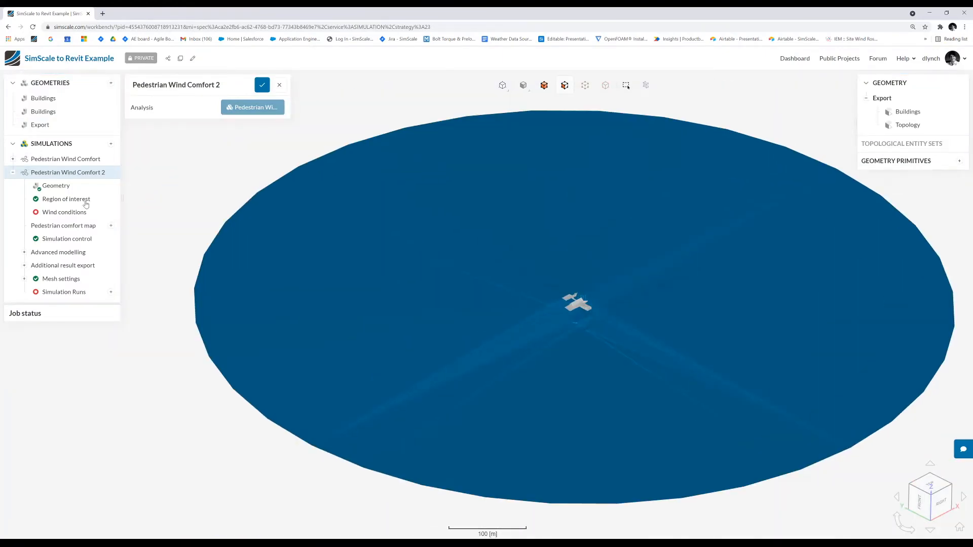
pyautogui.click(56, 199)
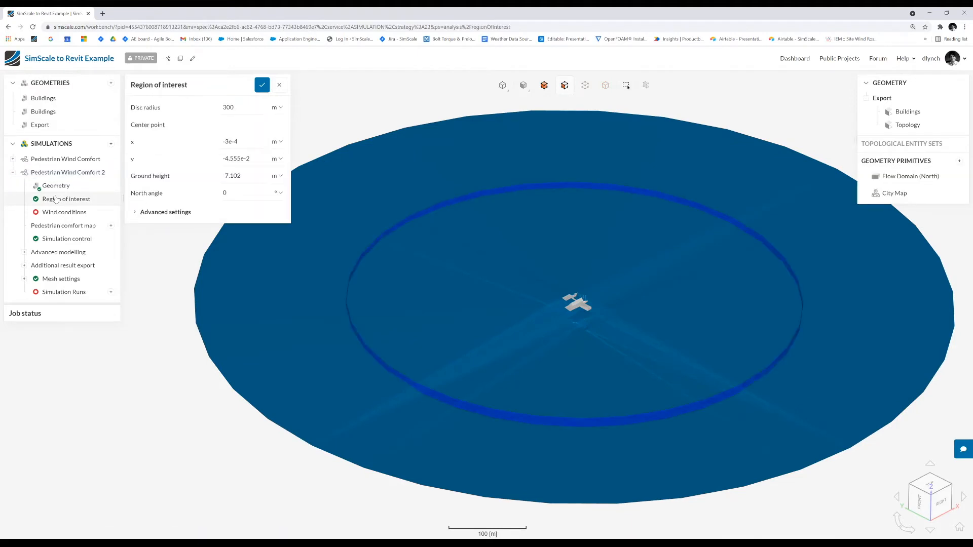
pyautogui.doubleClick(240, 111)
pyautogui.write('100')
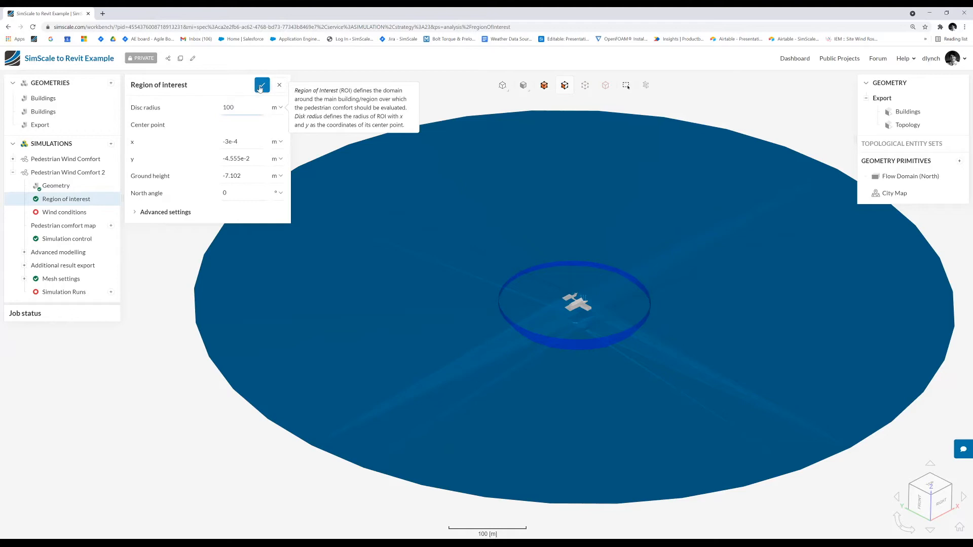
pyautogui.click(262, 84)
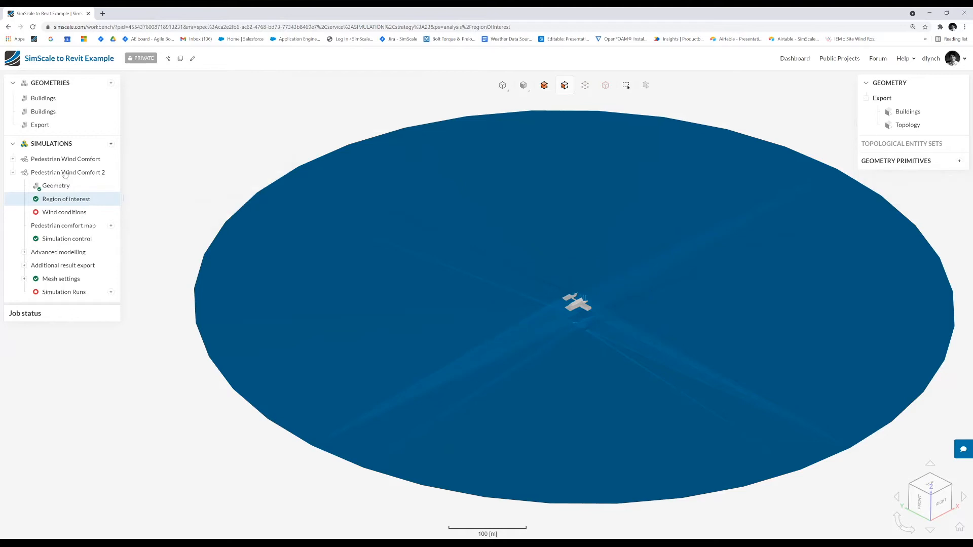
# - Set the wind conditions location to Greatstone, UK and automatically import the wind data for it
pyautogui.click(65, 214)
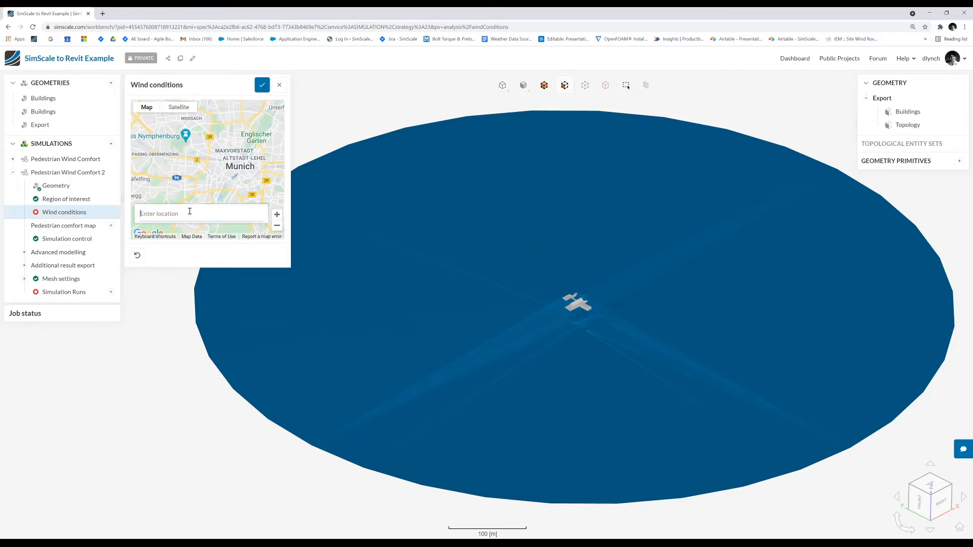
pyautogui.write('grea')
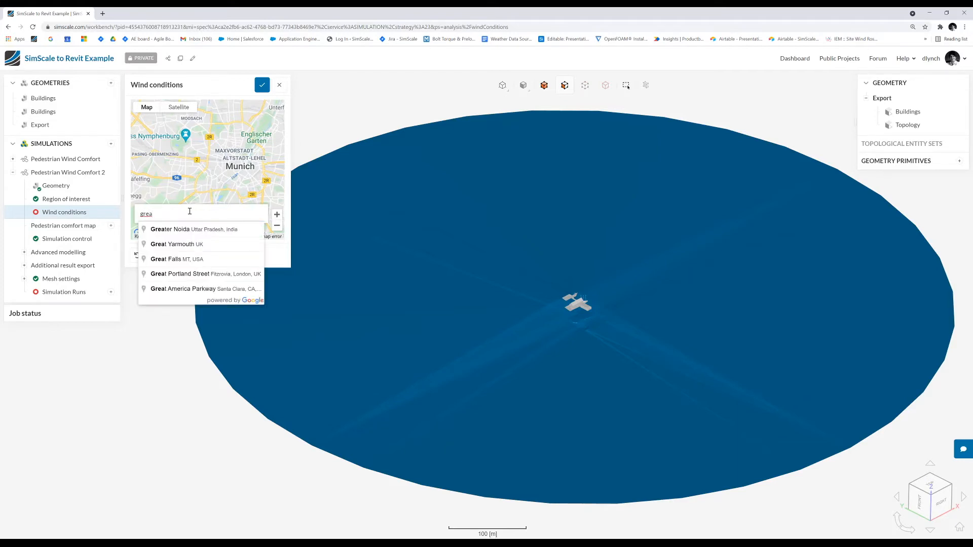
pyautogui.write('tstone')
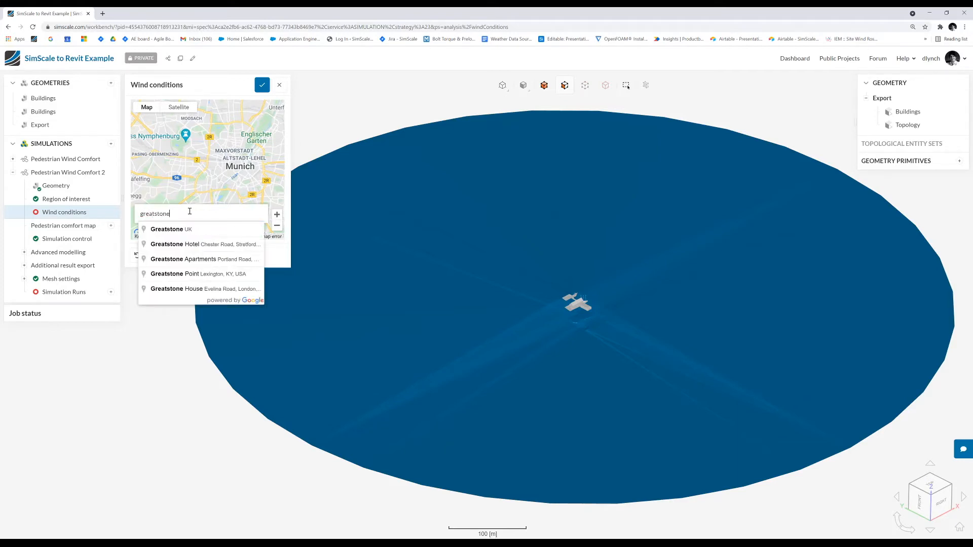
pyautogui.click(184, 231)
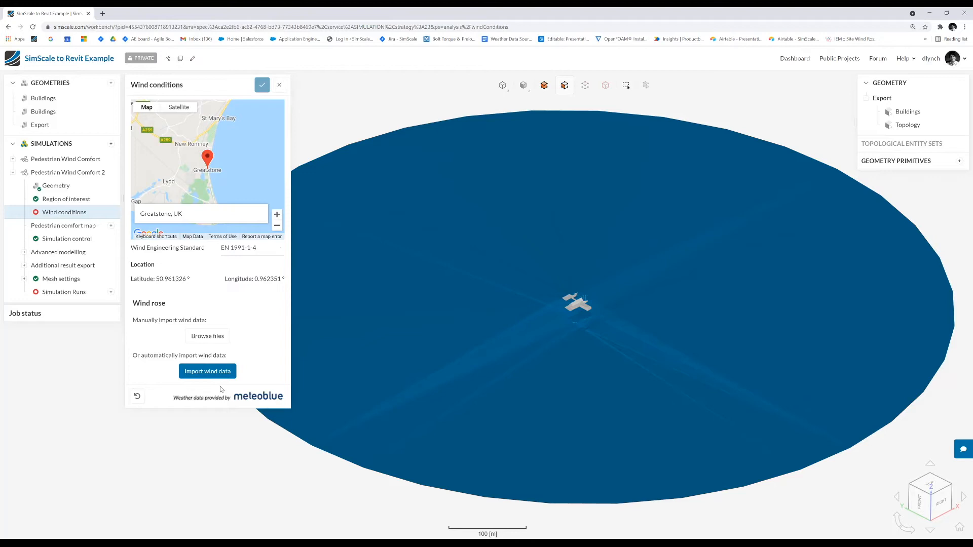
pyautogui.click(208, 372)
# - Set the number of wind directions to 8 and review the wind exposure assigned to each direction
pyautogui.click(228, 310)
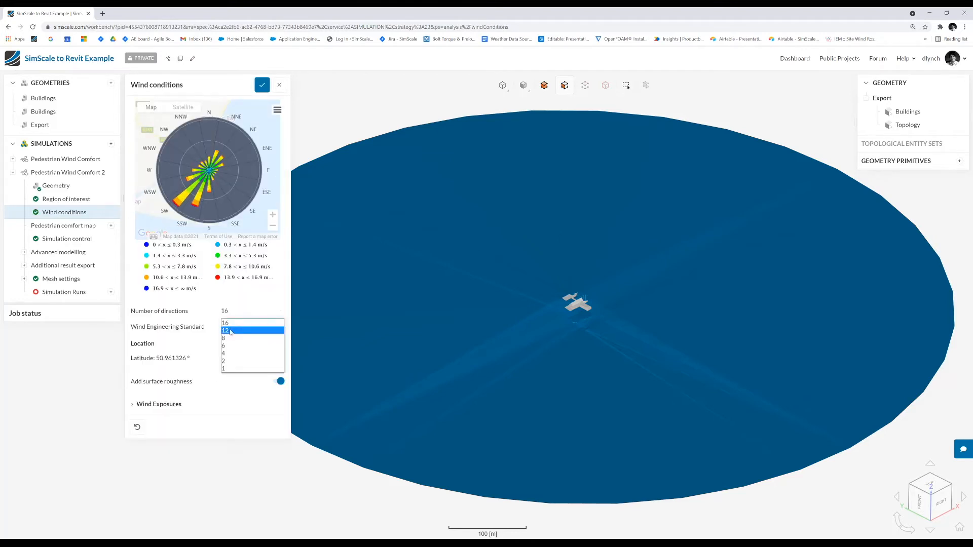
pyautogui.click(228, 337)
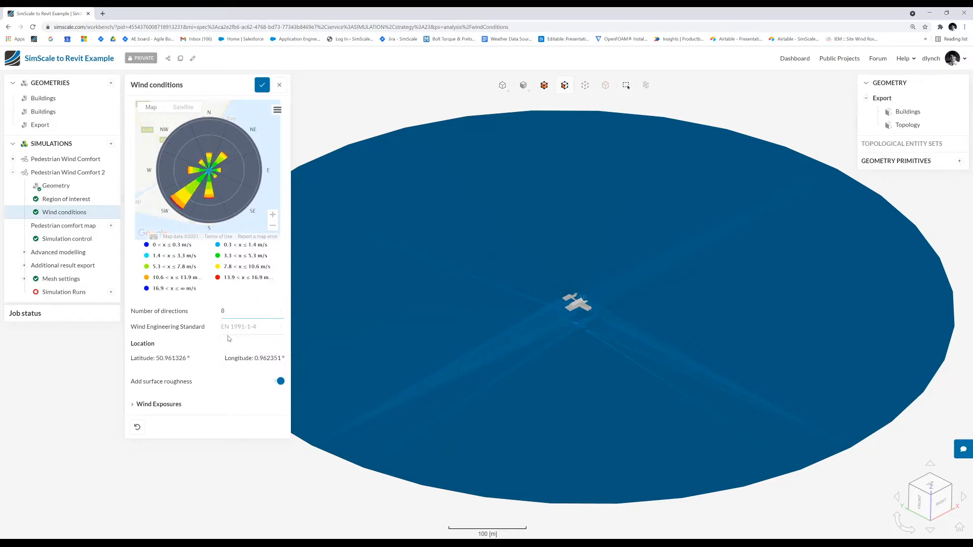
pyautogui.click(162, 404)
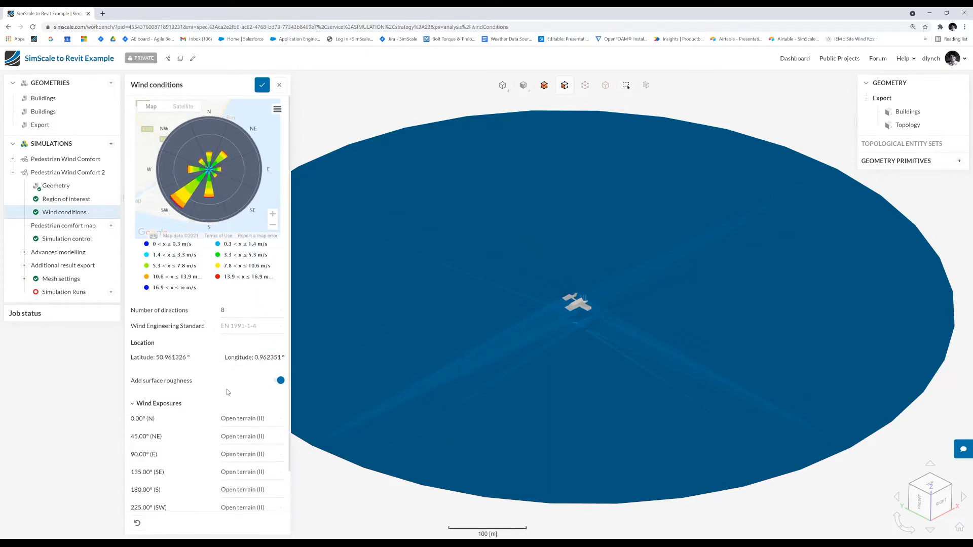
pyautogui.scroll(-1, 231, 391)
pyautogui.scroll(1, 233, 388)
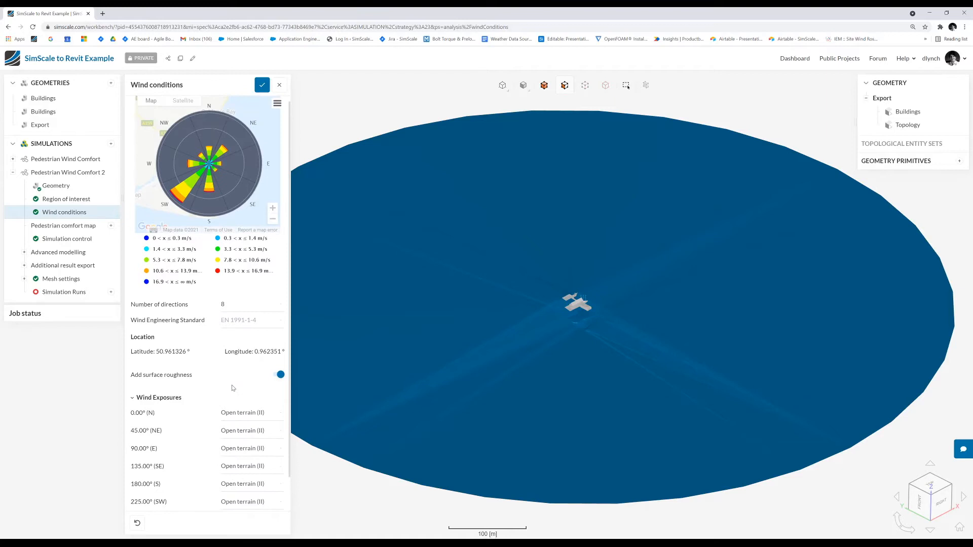
# - Set the wind exposure to Suburban area (III) for north, Flat terrain (I) for north-east, and Coastal area (0) for east and south-east
pyautogui.scroll(-1, 232, 389)
pyautogui.click(242, 376)
pyautogui.click(247, 395)
pyautogui.click(243, 395)
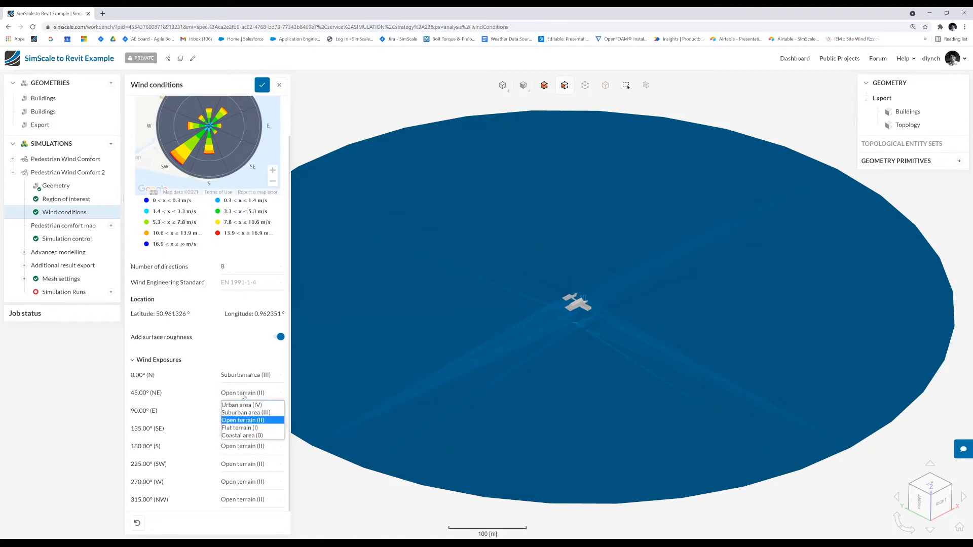
pyautogui.click(249, 429)
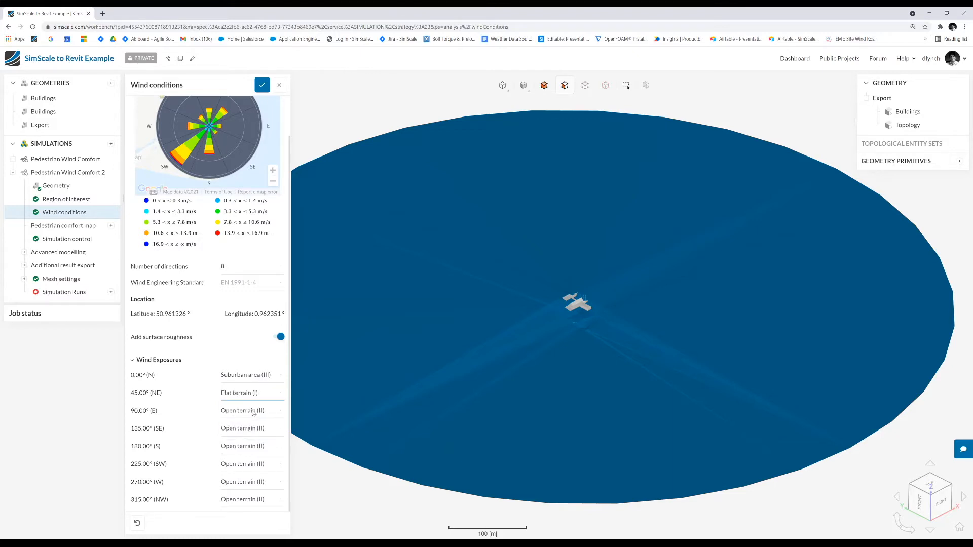
pyautogui.click(253, 412)
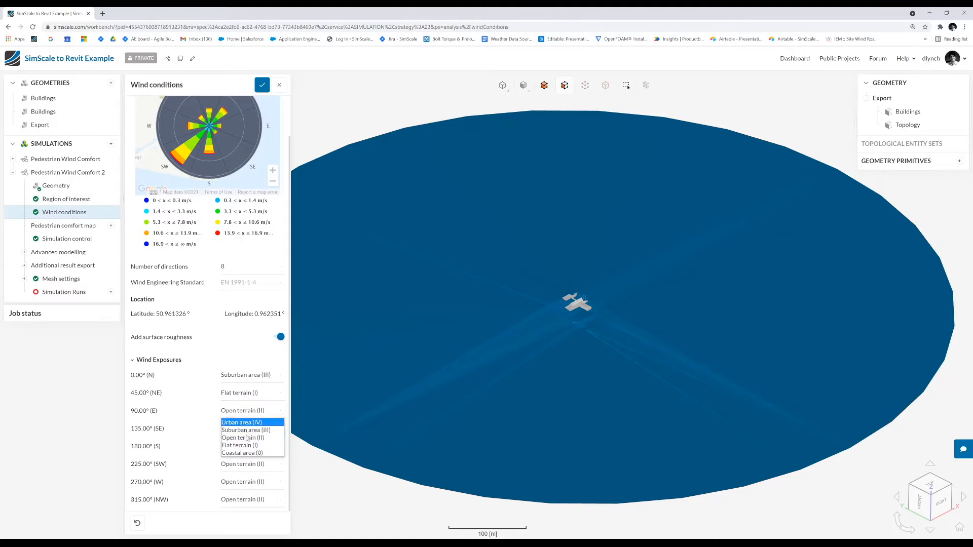
pyautogui.click(244, 454)
pyautogui.click(247, 429)
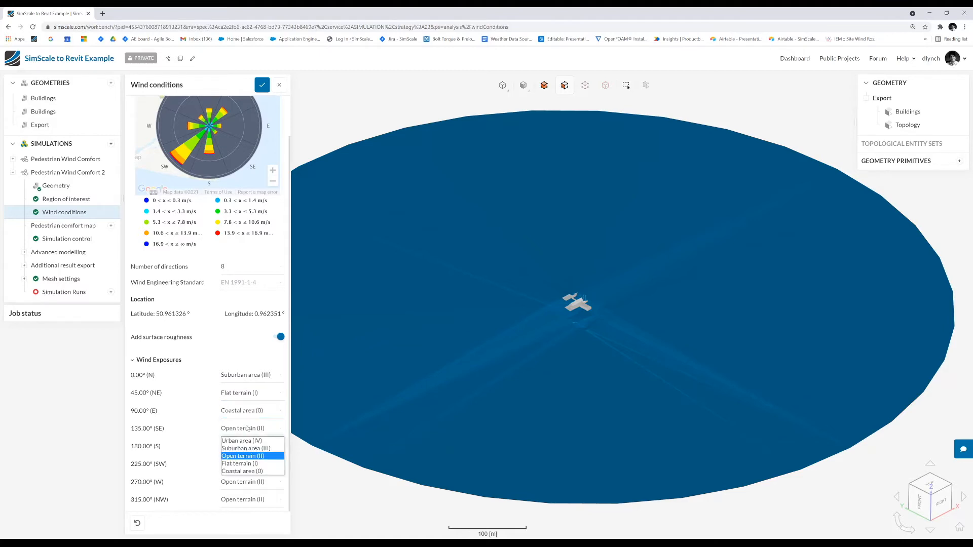
pyautogui.click(243, 471)
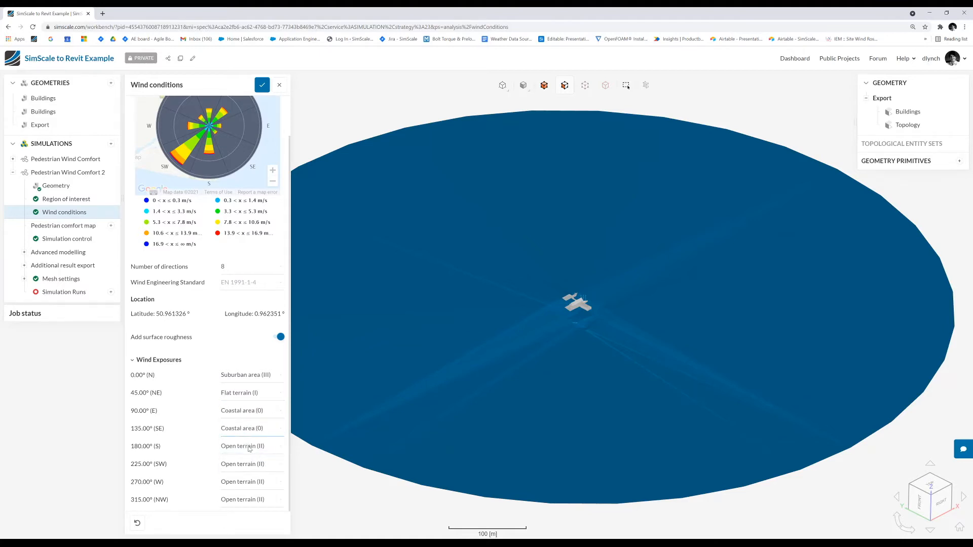
# - Set the wind exposure to Flat terrain (I) for south and Suburban area (III) for south-west
pyautogui.click(249, 448)
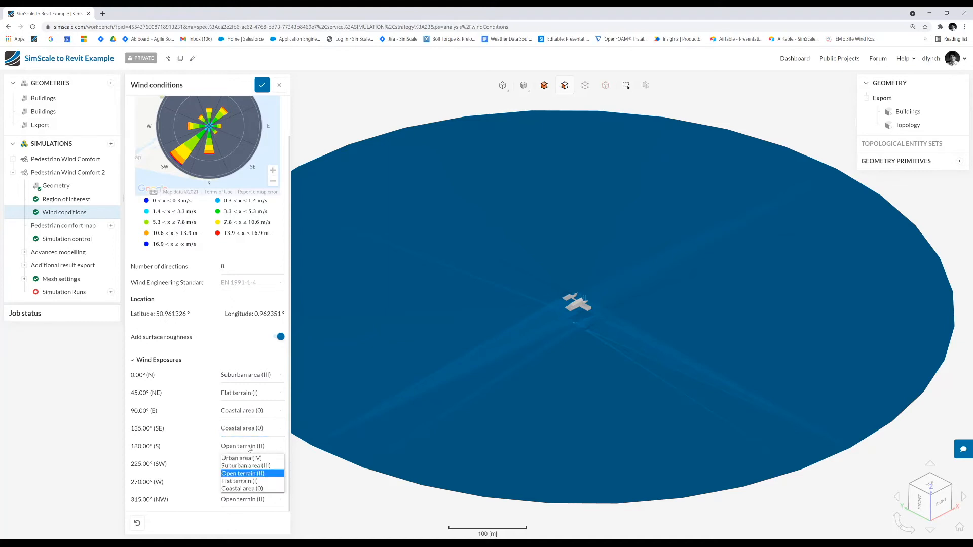
pyautogui.click(254, 485)
pyautogui.click(256, 464)
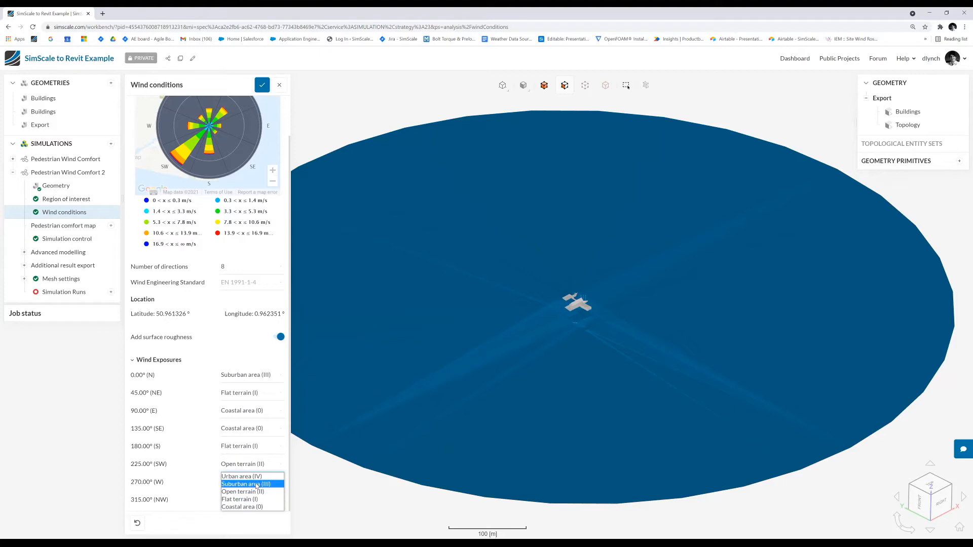
pyautogui.click(254, 484)
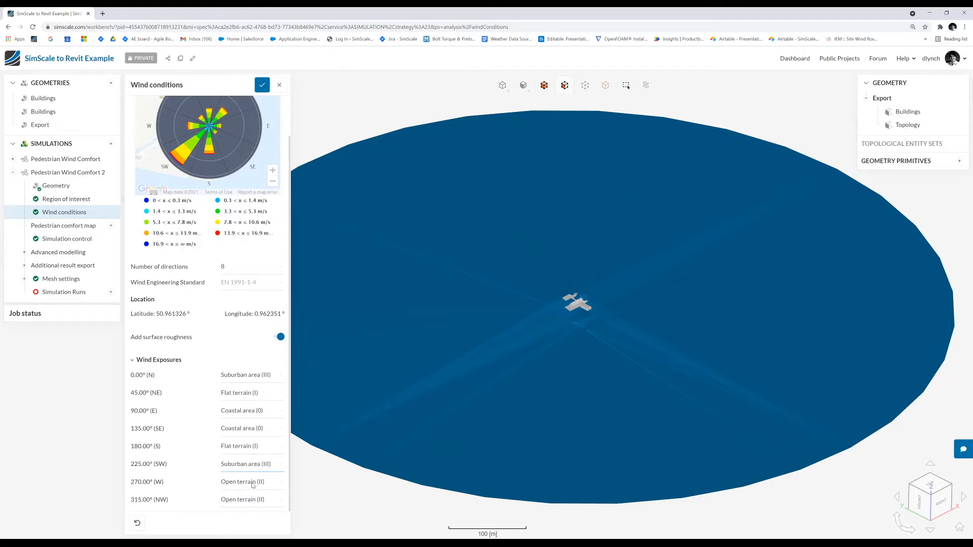
# - Set the wind exposure to Open terrain (II) for west and Suburban area (III) for north-west, and save the wind conditions
pyautogui.click(252, 484)
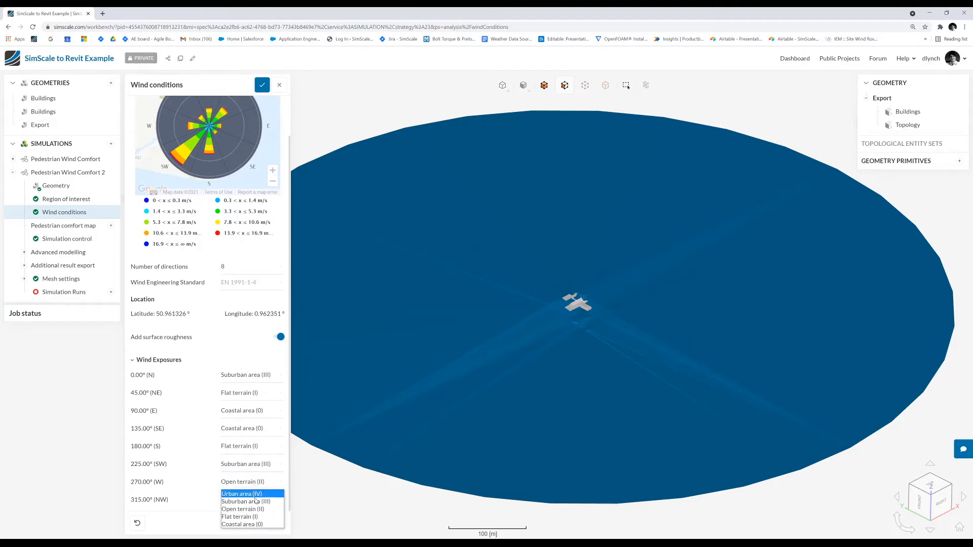
pyautogui.click(254, 517)
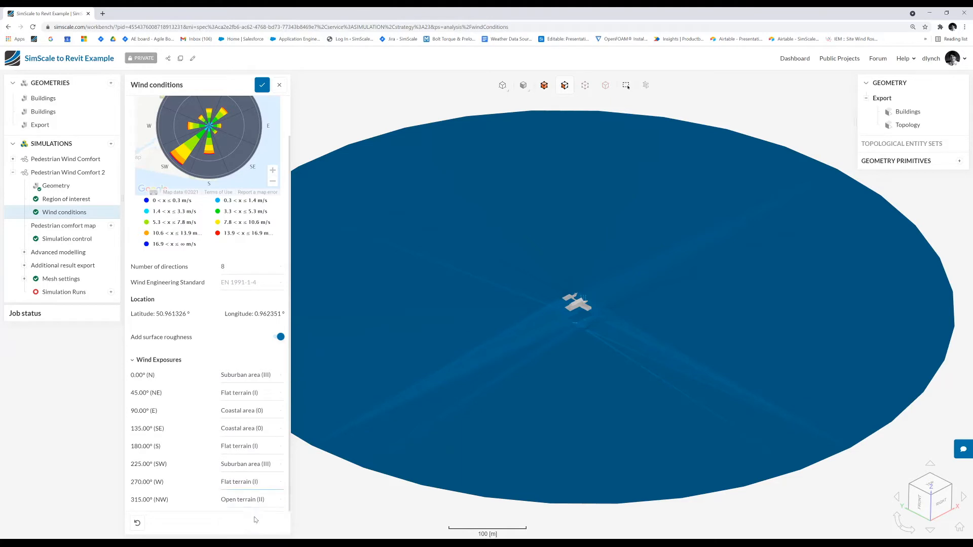
pyautogui.click(257, 484)
pyautogui.click(252, 509)
pyautogui.scroll(1, 242, 274)
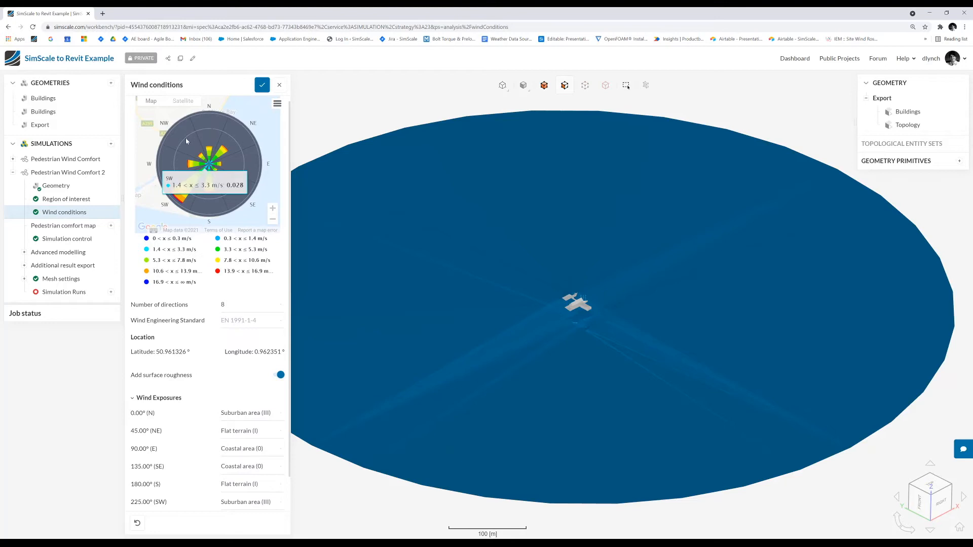
pyautogui.scroll(-1, 256, 499)
pyautogui.click(257, 503)
pyautogui.click(248, 467)
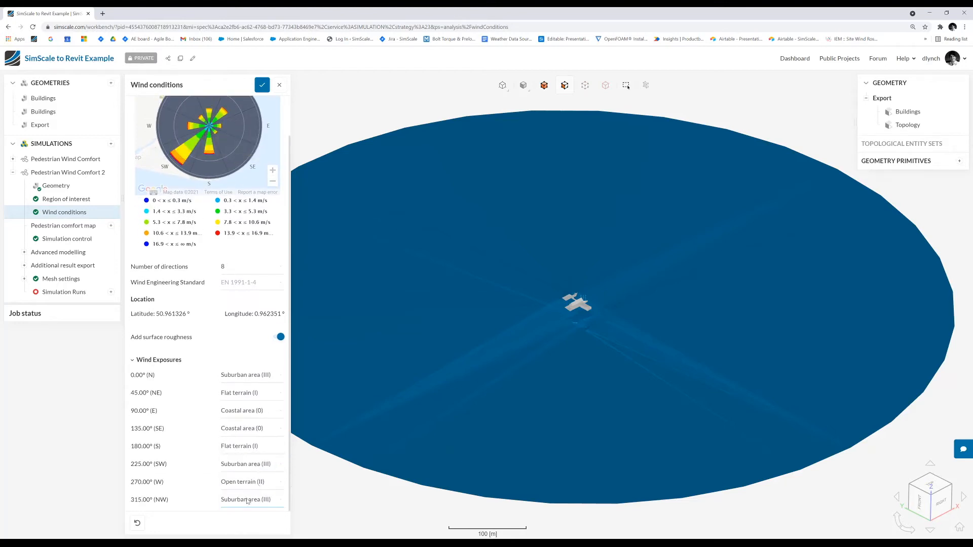
pyautogui.scroll(1, 214, 340)
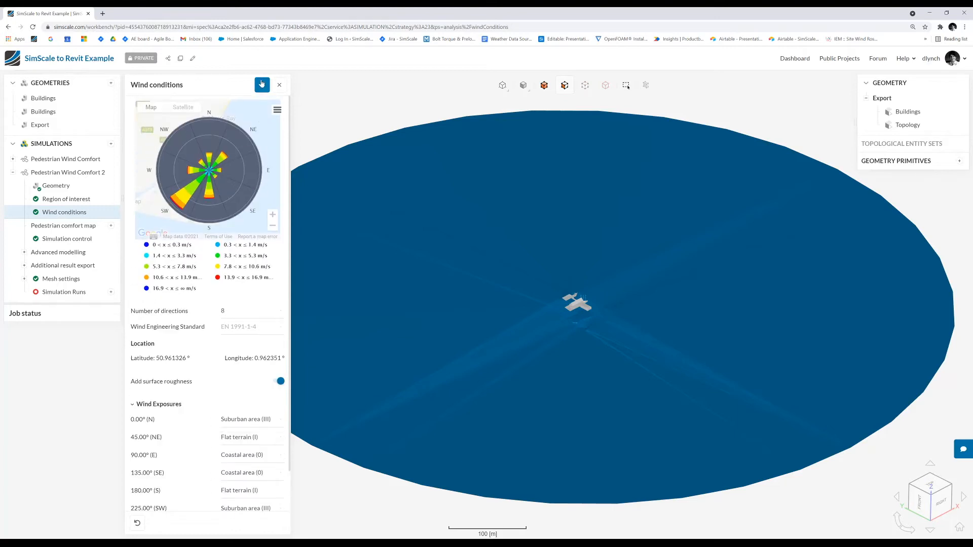
pyautogui.click(261, 85)
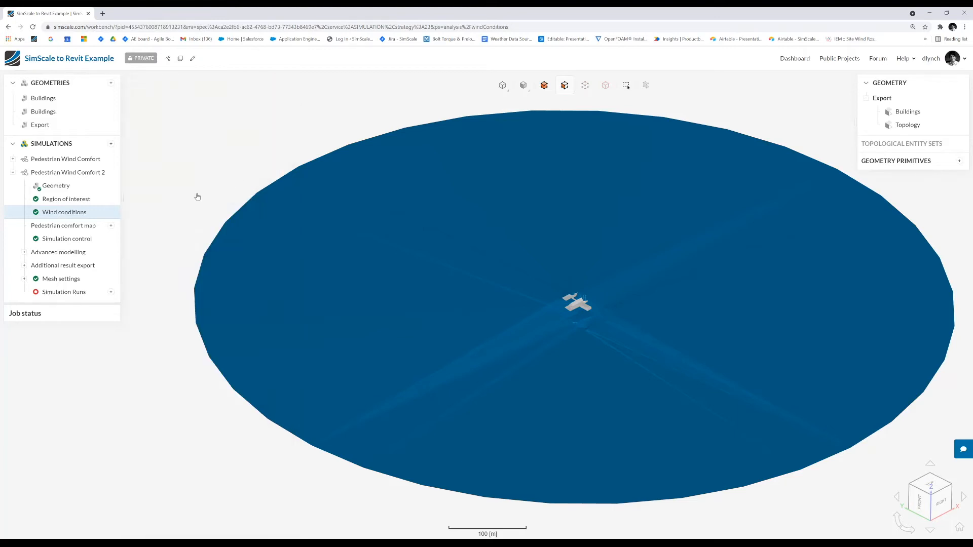
# - Add a pedestrian comfort level and assign it the topology surface, the detached walled area's floor and the walkway leading to the main building
pyautogui.click(111, 226)
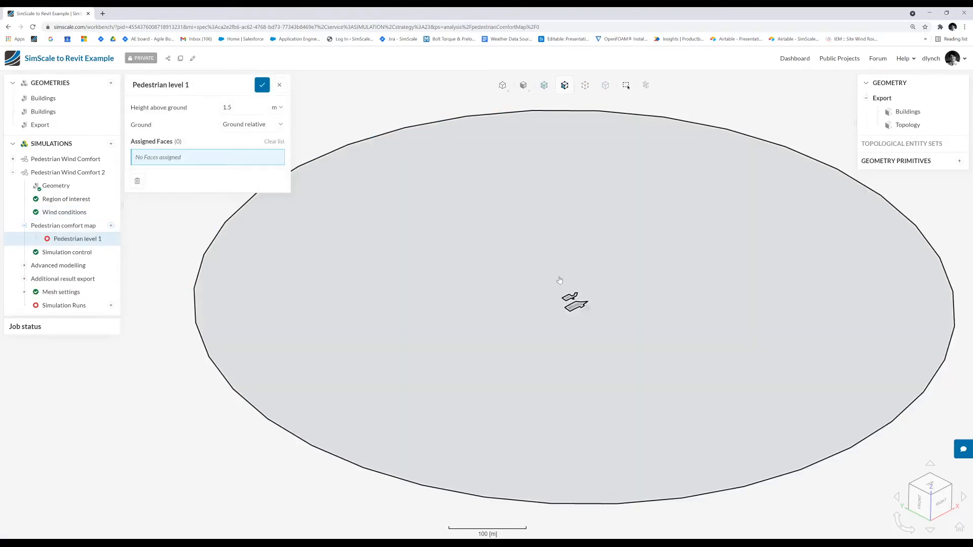
pyautogui.click(545, 278)
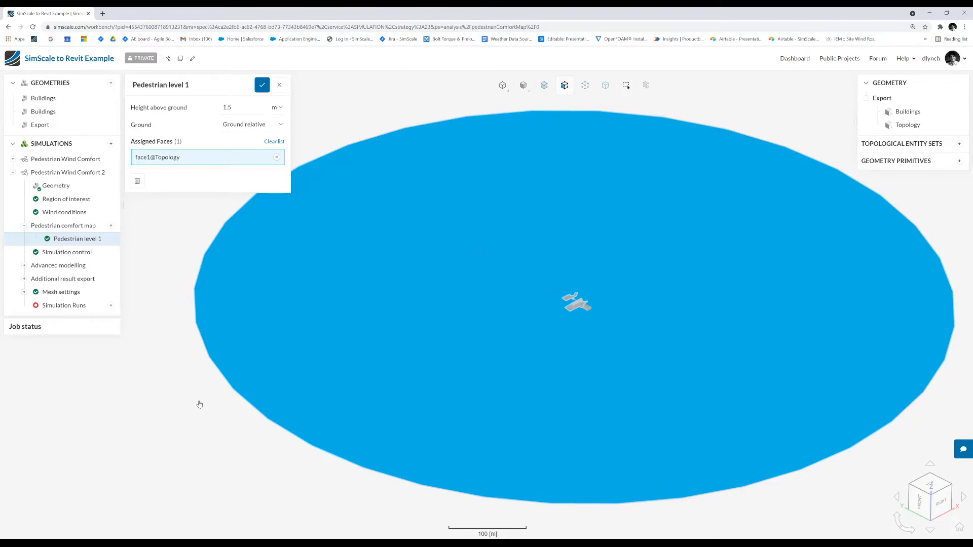
pyautogui.scroll(10, 553, 312)
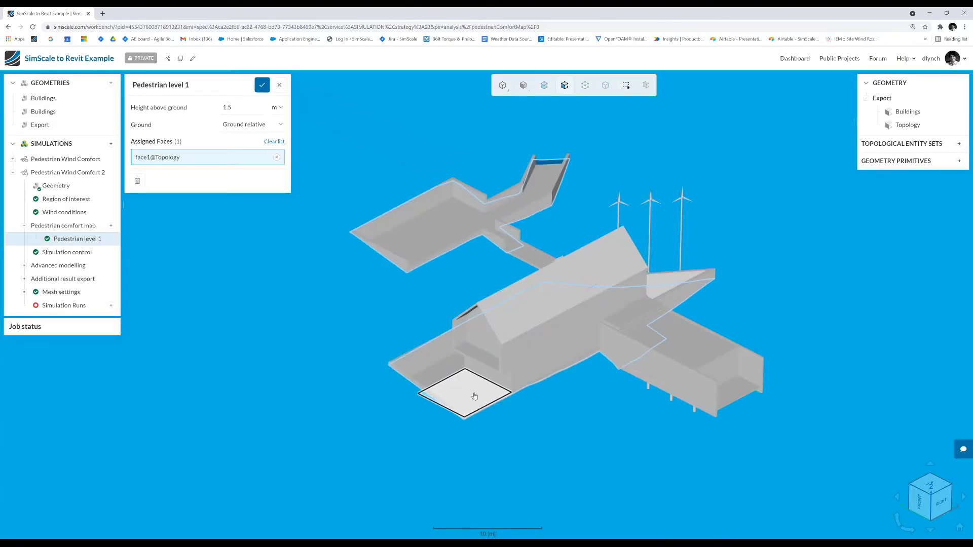
pyautogui.click(455, 225)
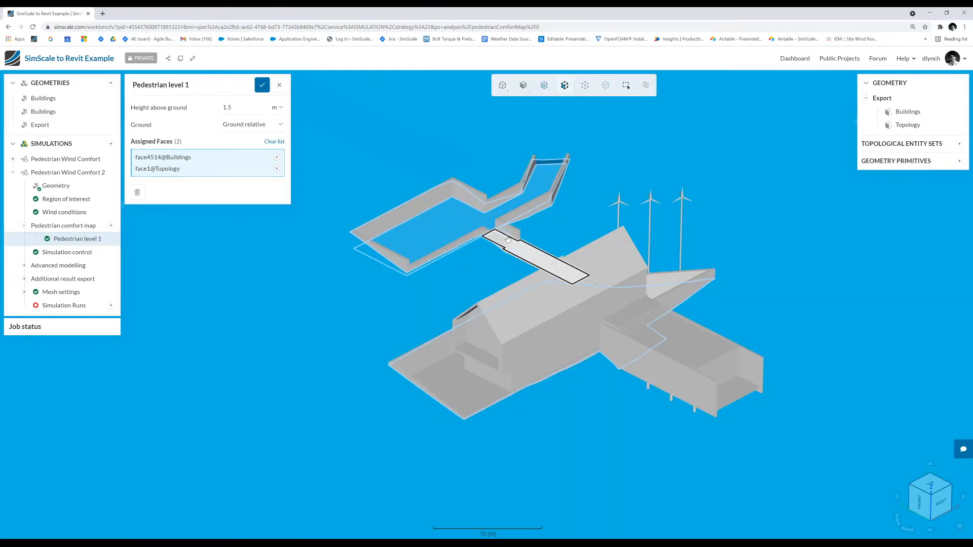
pyautogui.click(508, 238)
pyautogui.moveTo(508, 238); pyautogui.dragTo(535, 225)
pyautogui.click(535, 225)
pyautogui.click(512, 202)
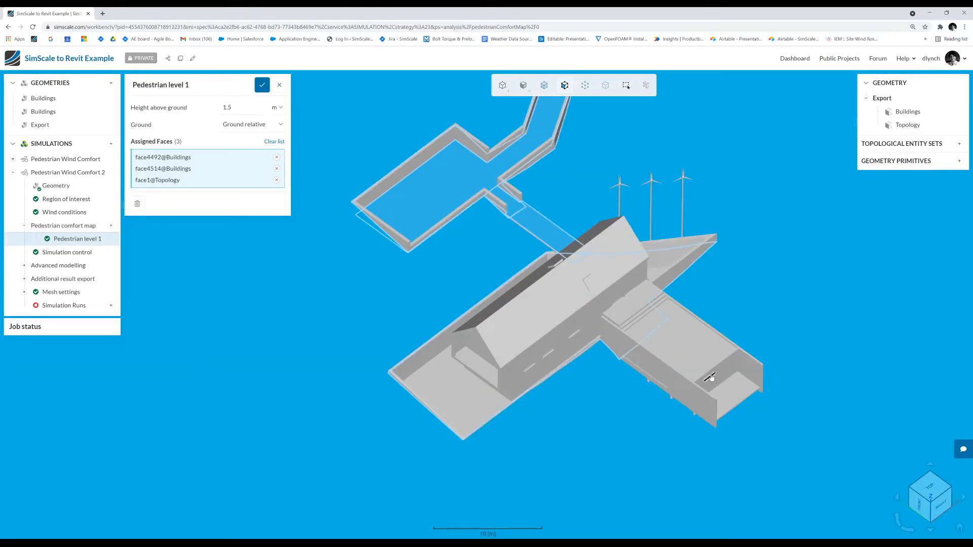
# - Assign the terrace floor faces and the balcony floor at the main building's gable end to the pedestrian level
pyautogui.moveTo(712, 377); pyautogui.dragTo(707, 339)
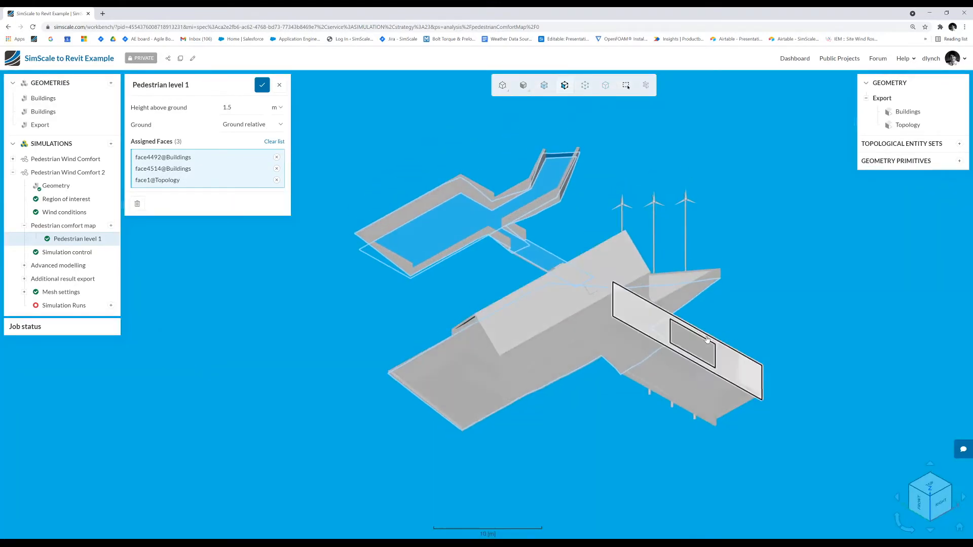
pyautogui.click(465, 402)
pyautogui.click(449, 385)
pyautogui.moveTo(449, 385); pyautogui.dragTo(468, 369)
pyautogui.click(467, 368)
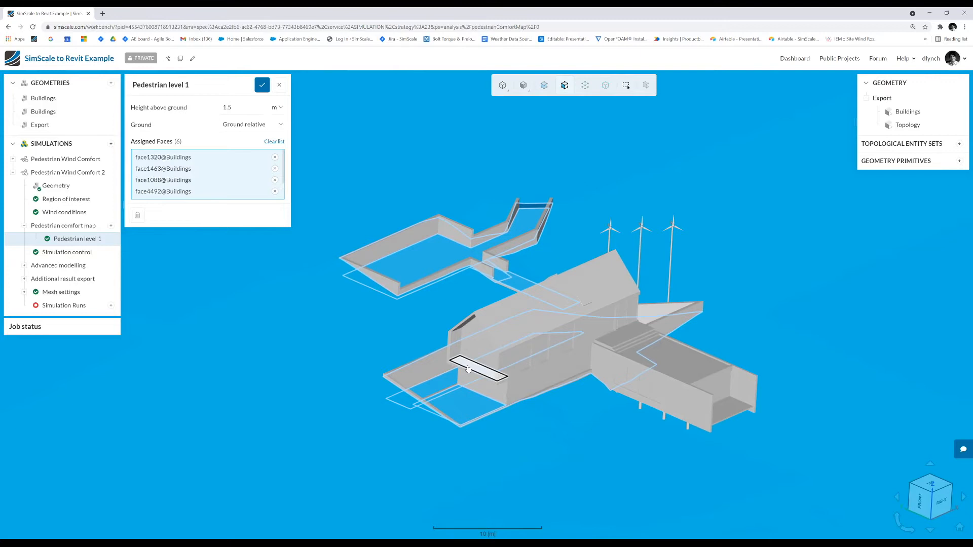
pyautogui.click(482, 405)
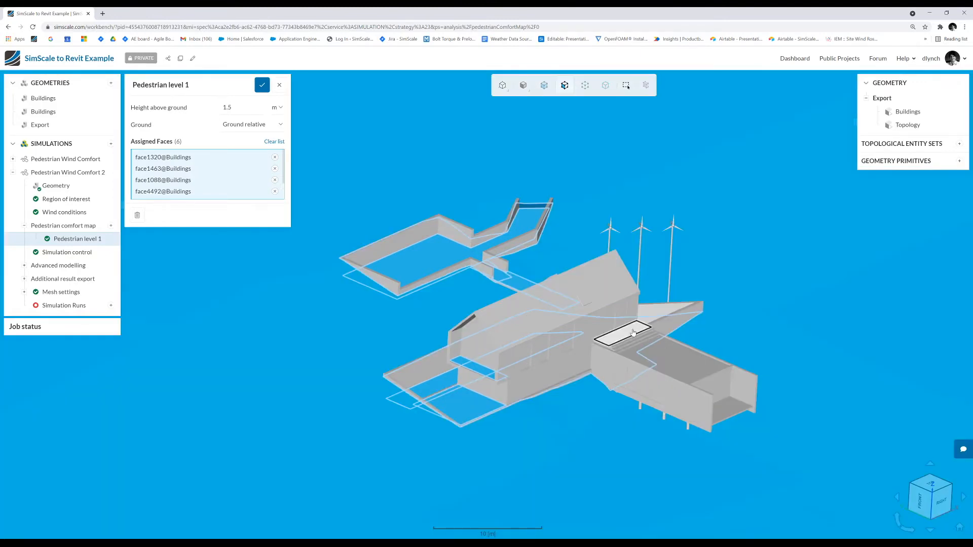
# - Assign the side wing's end terrace floor, its large deck face, and the landing and step faces to the pedestrian level
pyautogui.click(719, 402)
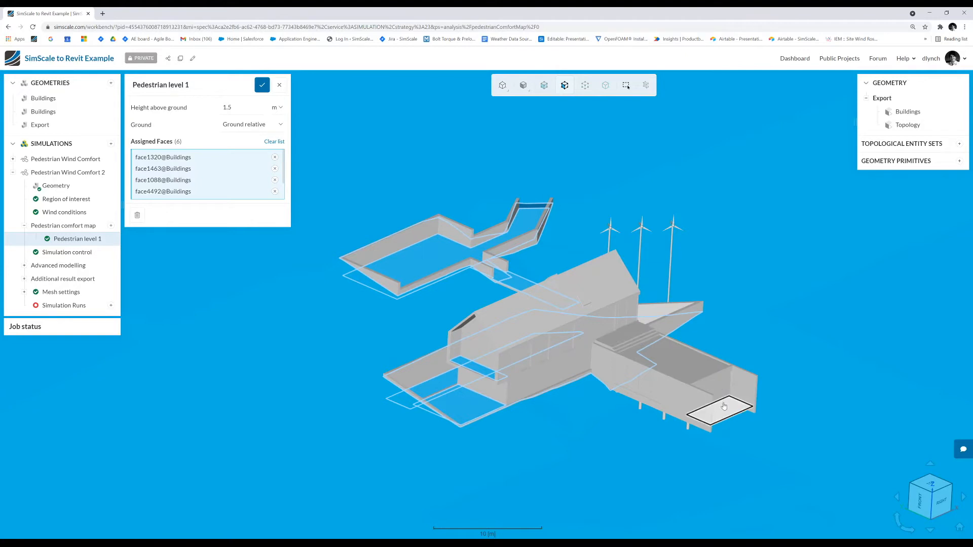
pyautogui.click(691, 370)
pyautogui.scroll(4, 628, 336)
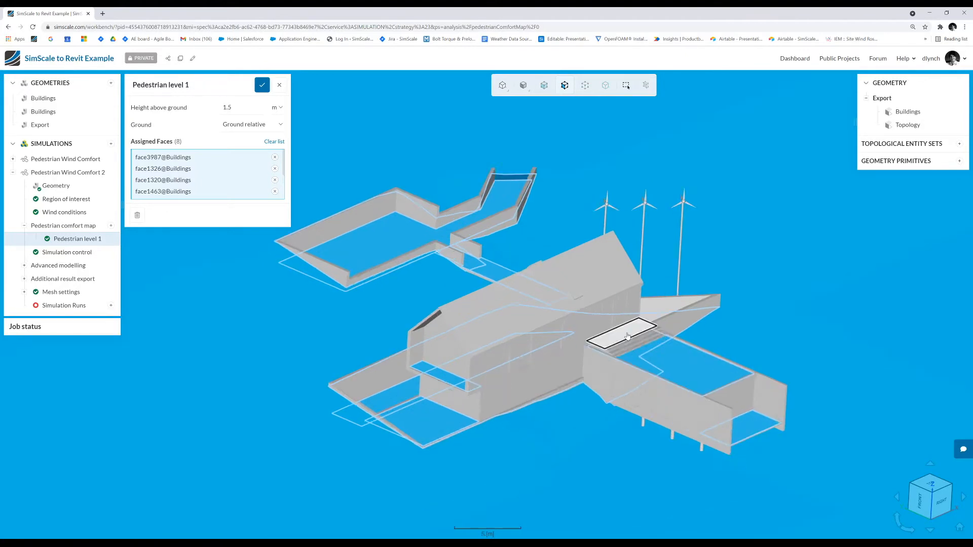
pyautogui.click(628, 336)
pyautogui.scroll(3, 630, 348)
pyautogui.click(629, 355)
pyautogui.click(633, 366)
pyautogui.click(633, 370)
pyautogui.scroll(-5, 674, 380)
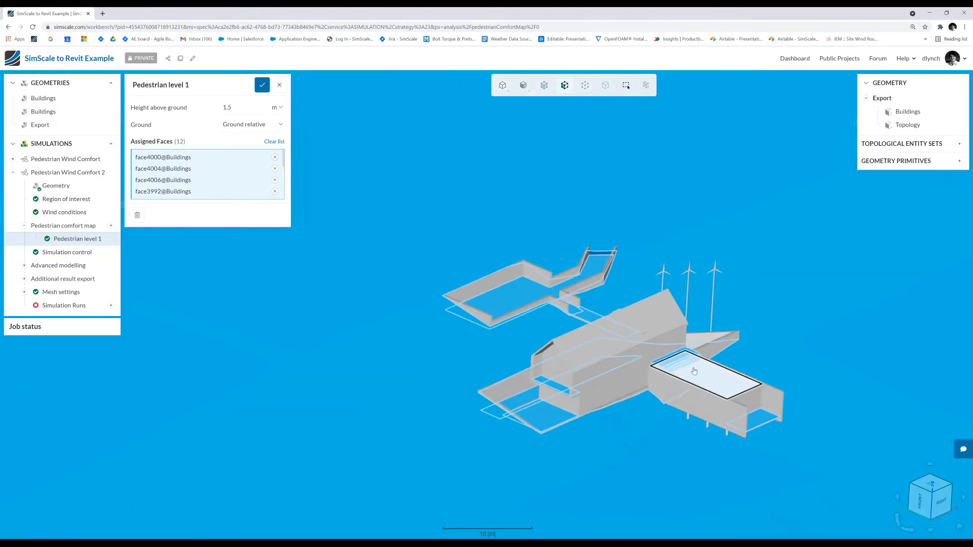
# - Assign the remaining walkable face beside the main building, check the selected faces and save the pedestrian level
pyautogui.moveTo(648, 393); pyautogui.dragTo(698, 332)
pyautogui.click(687, 313)
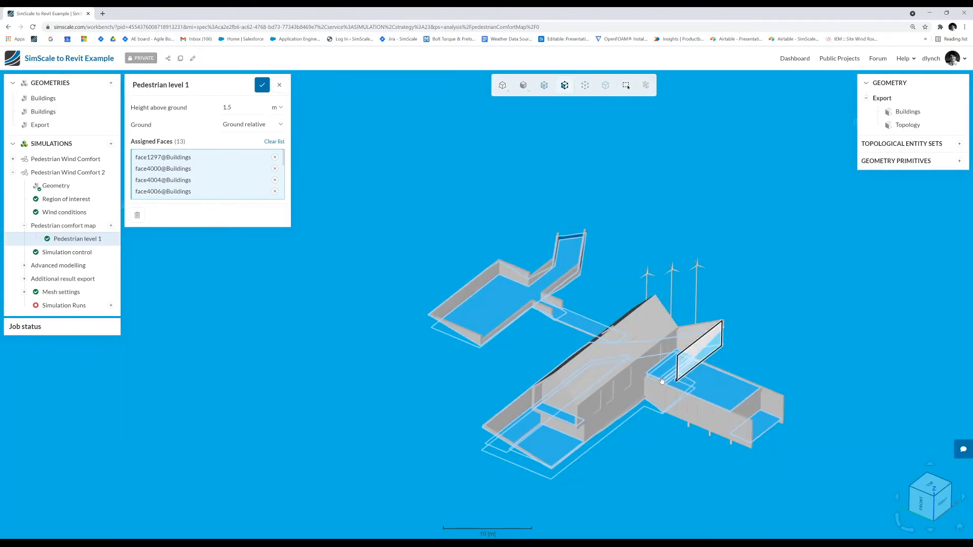
pyautogui.scroll(-3, 633, 385)
pyautogui.scroll(2, 640, 402)
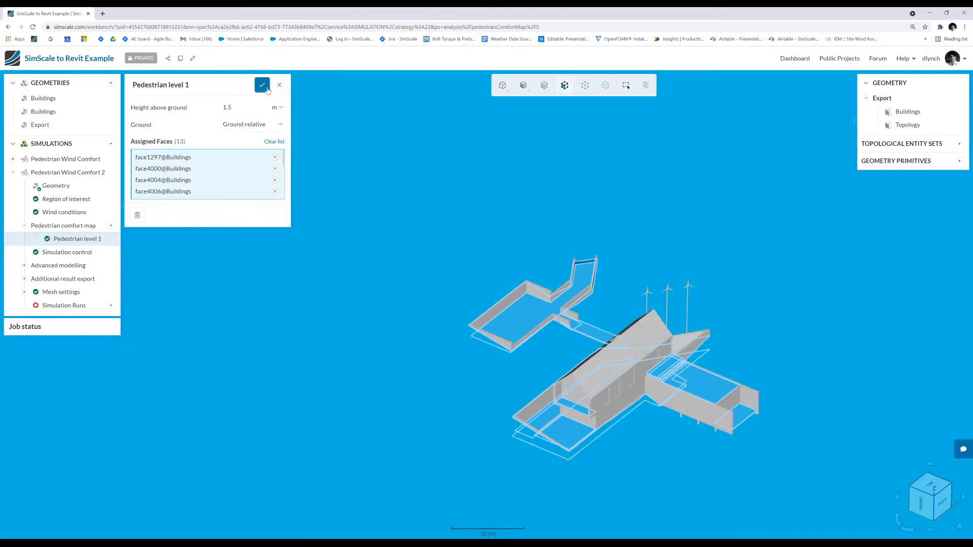
pyautogui.click(262, 85)
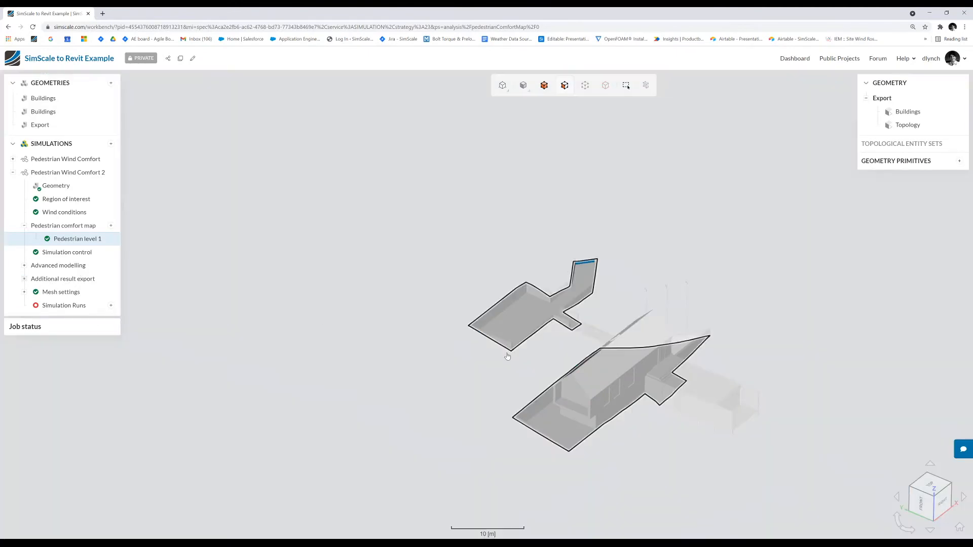
# - Create and start simulation run Run 1 for Pedestrian Wind Comfort 2
pyautogui.scroll(-6, 506, 355)
pyautogui.scroll(3, 508, 355)
pyautogui.scroll(2, 542, 373)
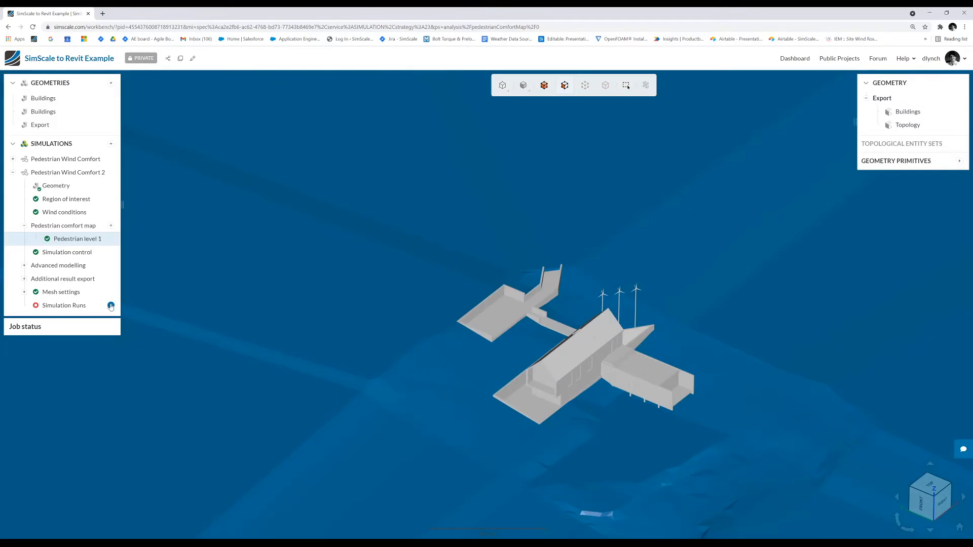
pyautogui.click(111, 306)
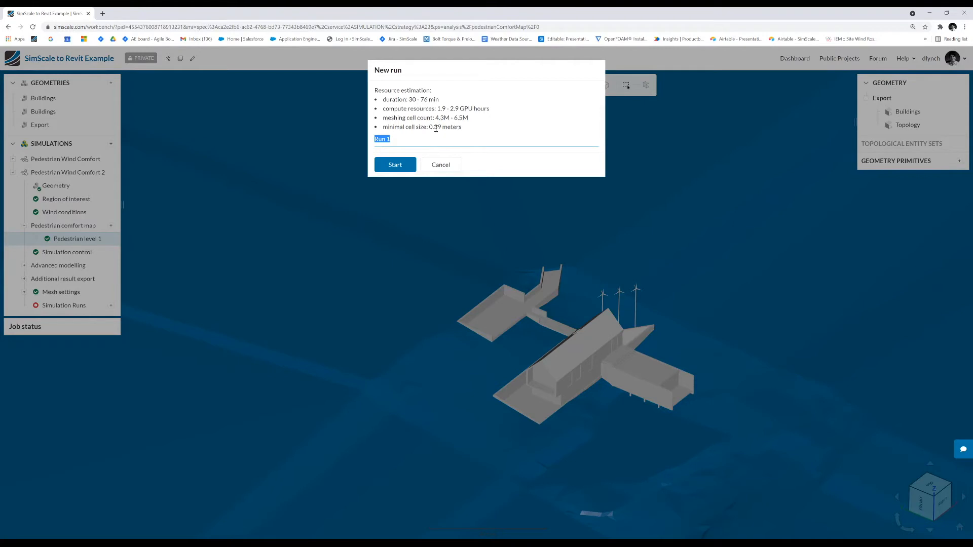
pyautogui.click(408, 163)
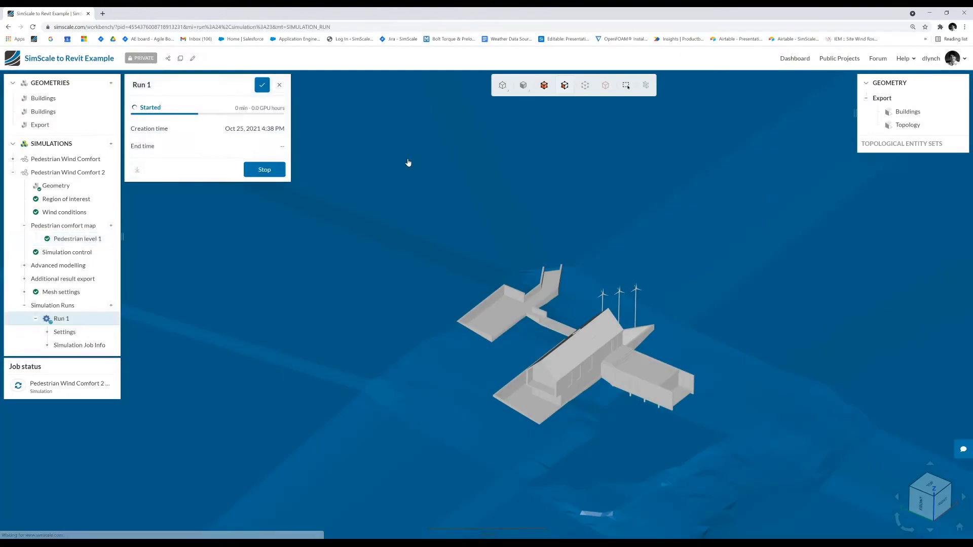
# - Open the statistical surface solution of Run 2 in the first Pedestrian Wind Comfort simulation and inspect the comfort map around the buildings
pyautogui.click(13, 173)
pyautogui.click(12, 159)
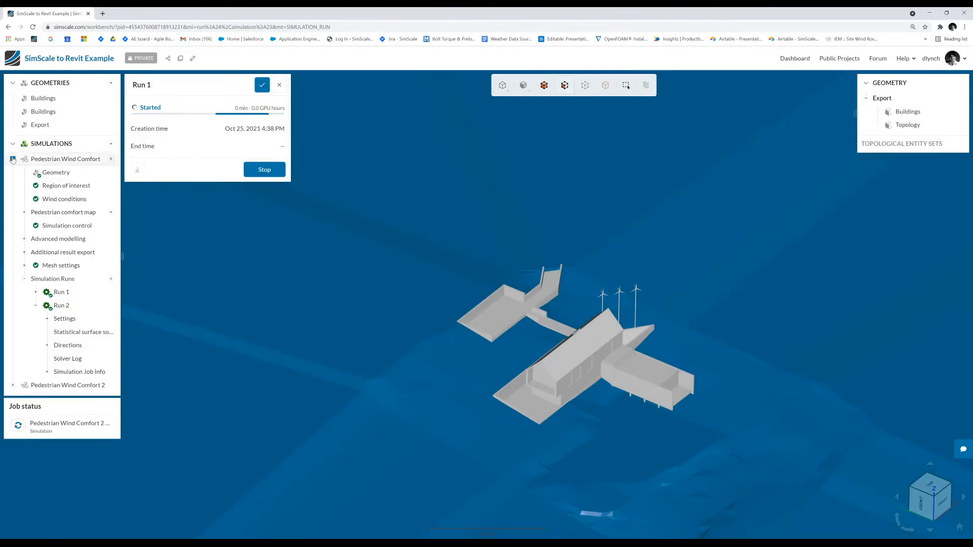
pyautogui.click(75, 332)
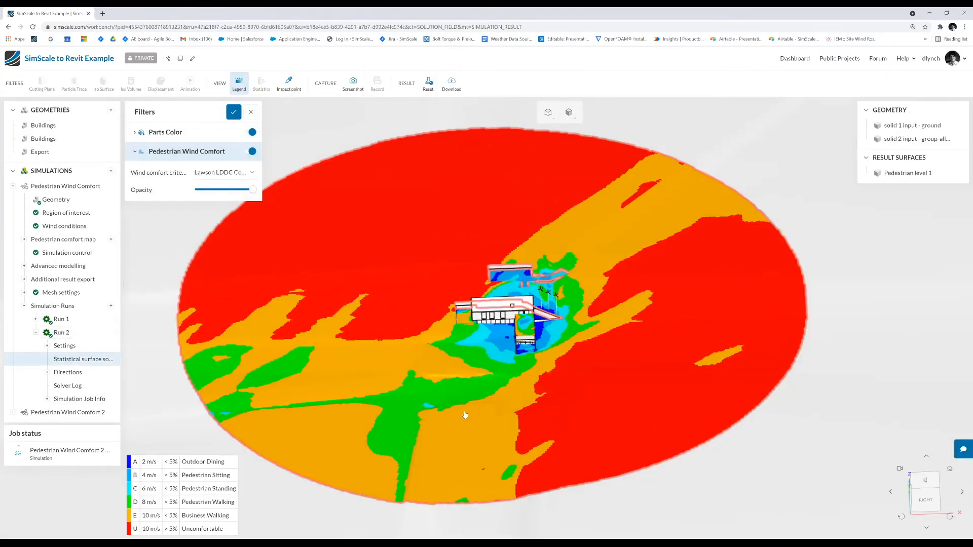
pyautogui.moveTo(465, 415); pyautogui.dragTo(593, 428)
pyautogui.scroll(10, 368, 333)
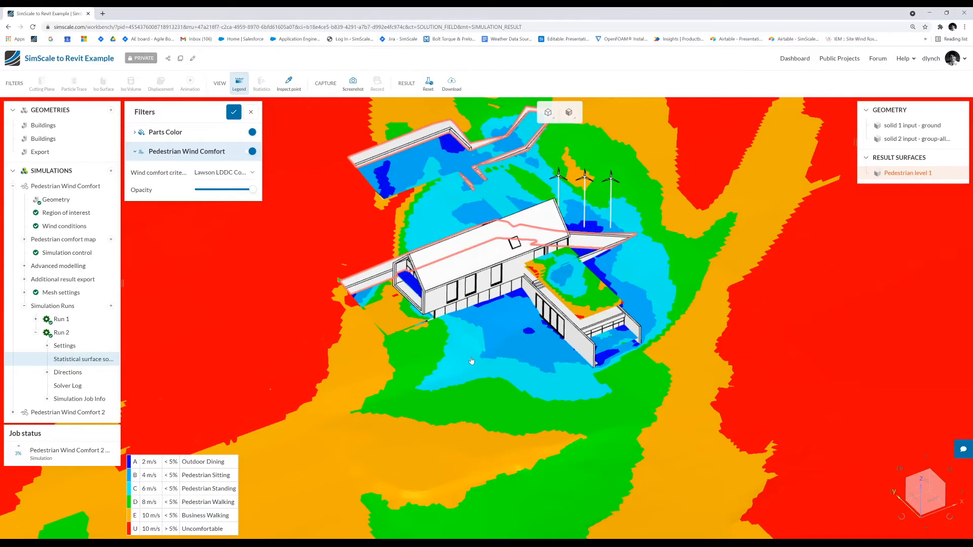
pyautogui.moveTo(501, 324); pyautogui.dragTo(502, 341)
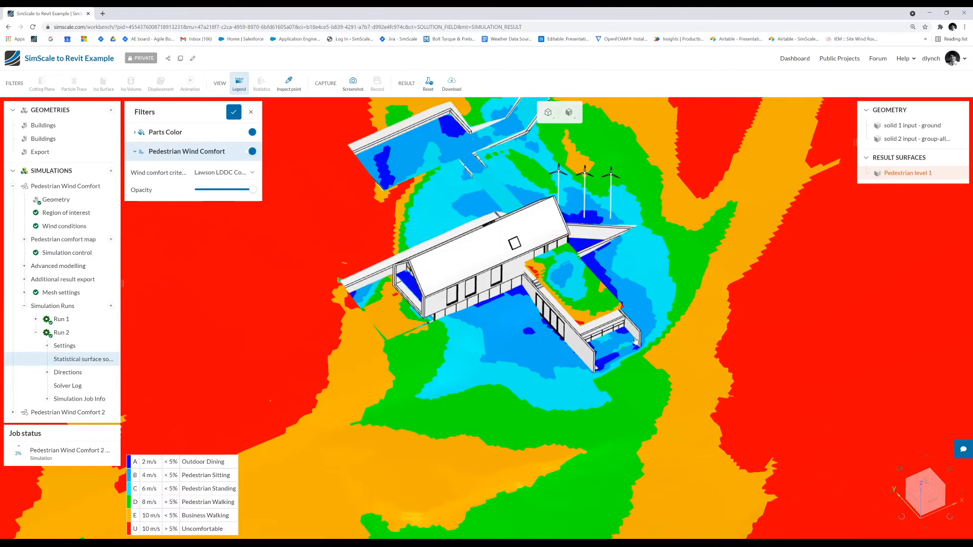
# - Examine the wind comfort map of Run 2 across the whole circular pedestrian surface and view its list of wind directions
pyautogui.moveTo(603, 350); pyautogui.dragTo(577, 316)
pyautogui.scroll(-3, 578, 316)
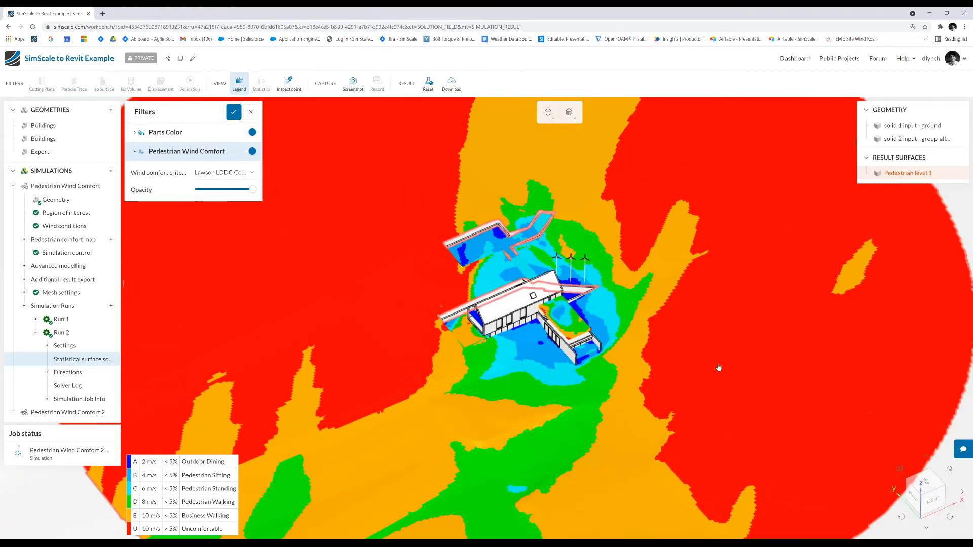
pyautogui.scroll(-2, 679, 355)
pyautogui.scroll(-2, 567, 314)
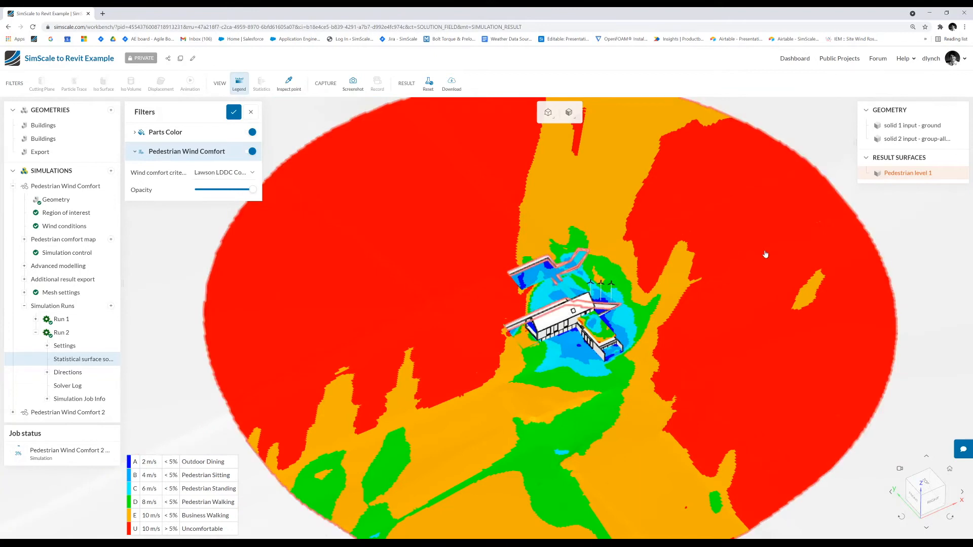
pyautogui.moveTo(600, 407); pyautogui.dragTo(595, 371)
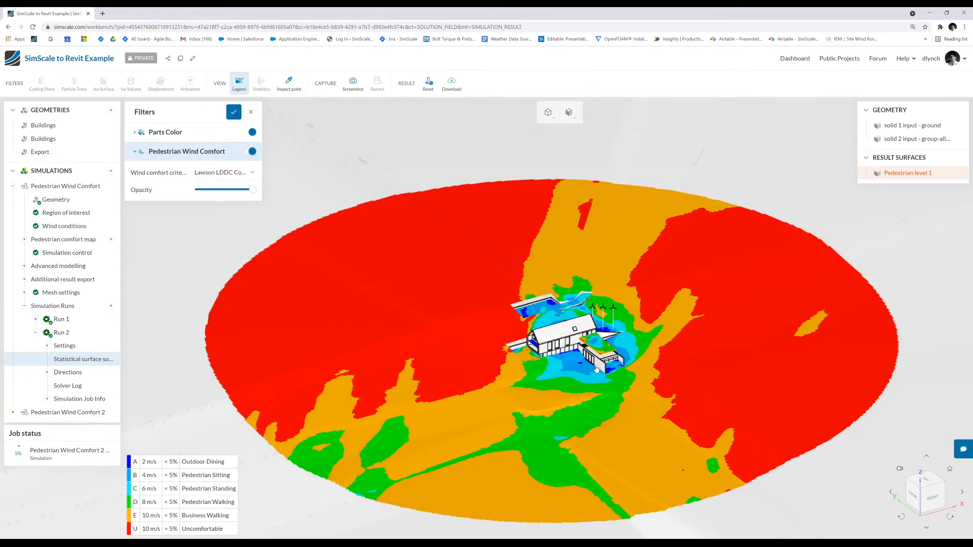
pyautogui.click(60, 374)
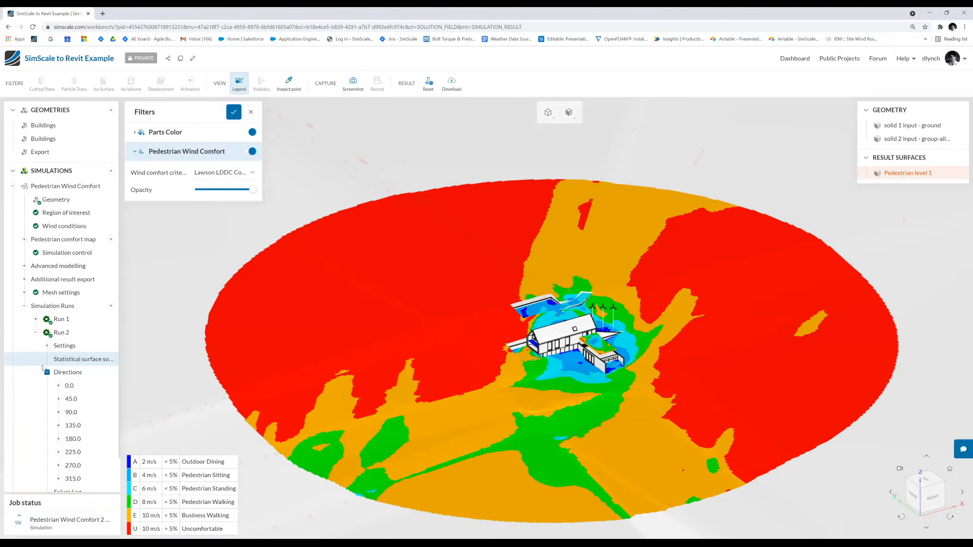
pyautogui.click(67, 376)
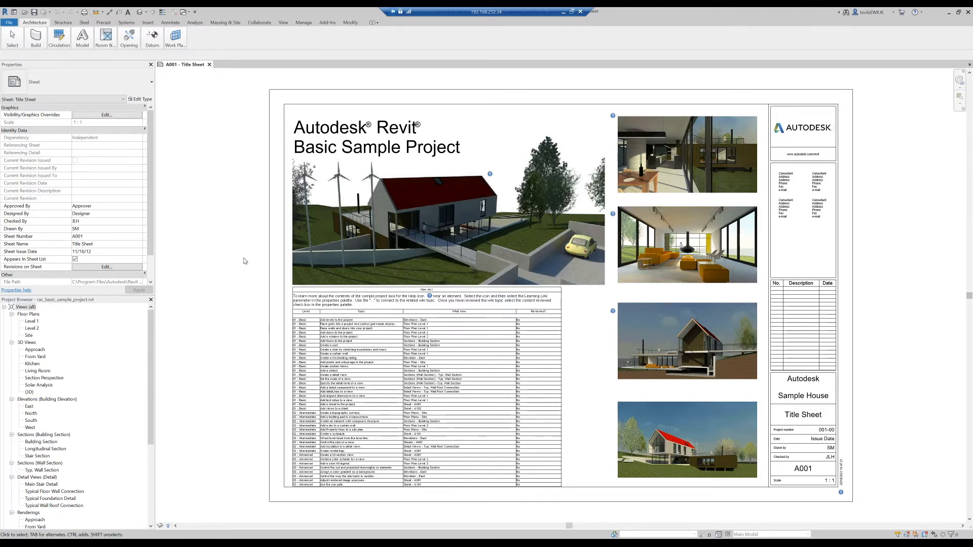
# - Switch to the Revit sample project, open its default {3D} view and duplicate that view without detailing
pyautogui.click(29, 393)
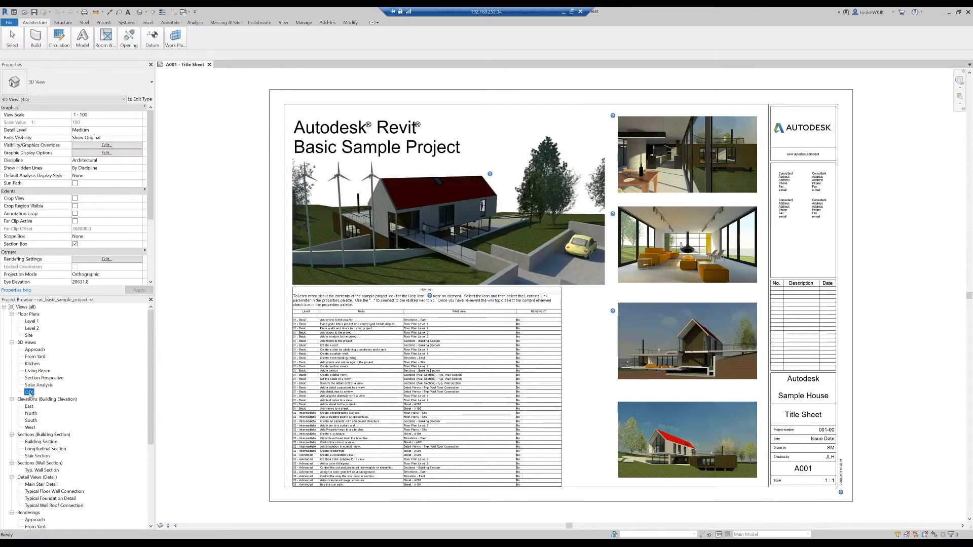
pyautogui.doubleClick(28, 393)
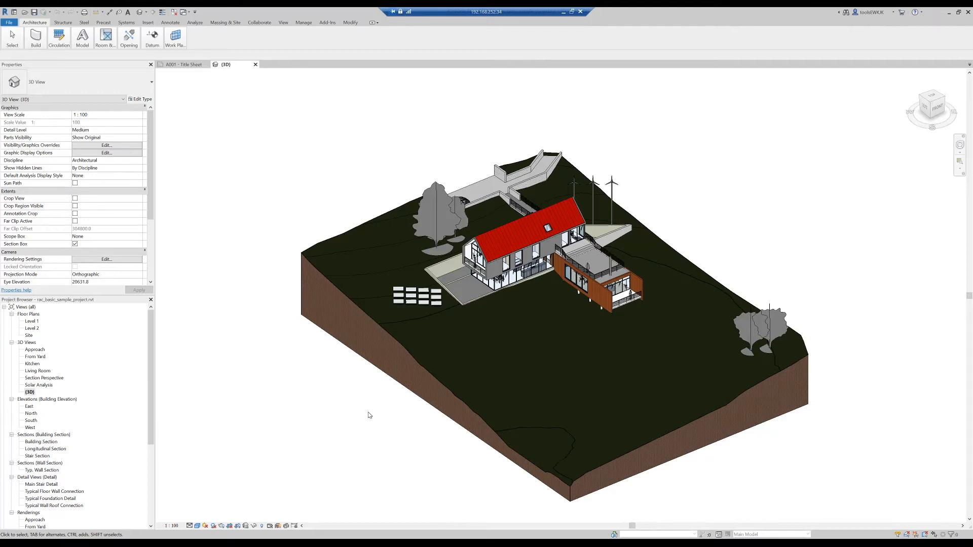
pyautogui.rightClick(32, 392)
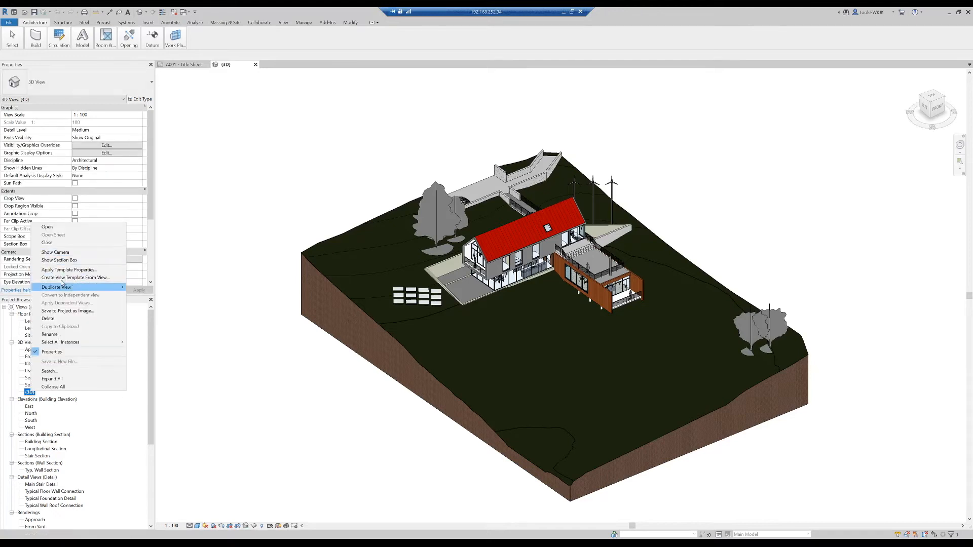
pyautogui.moveTo(71, 288)
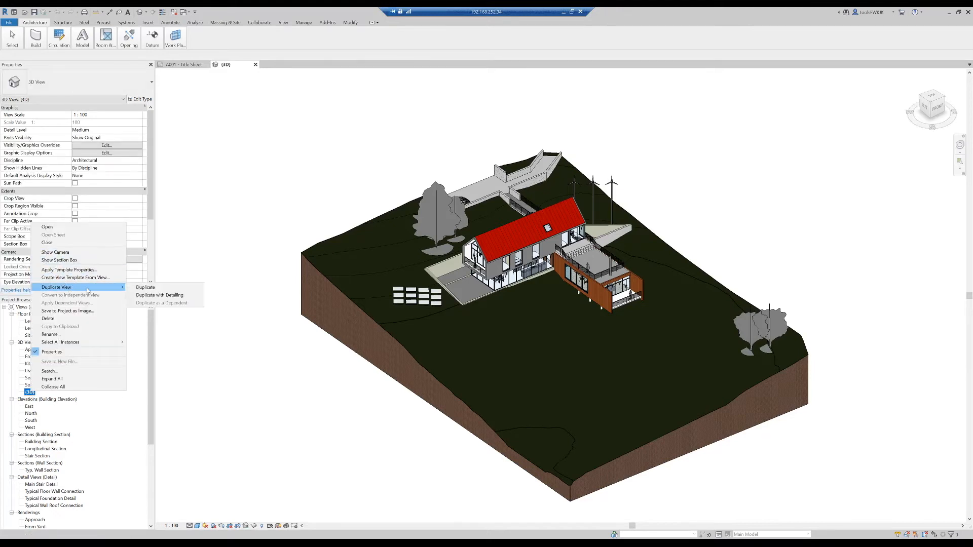
pyautogui.click(142, 287)
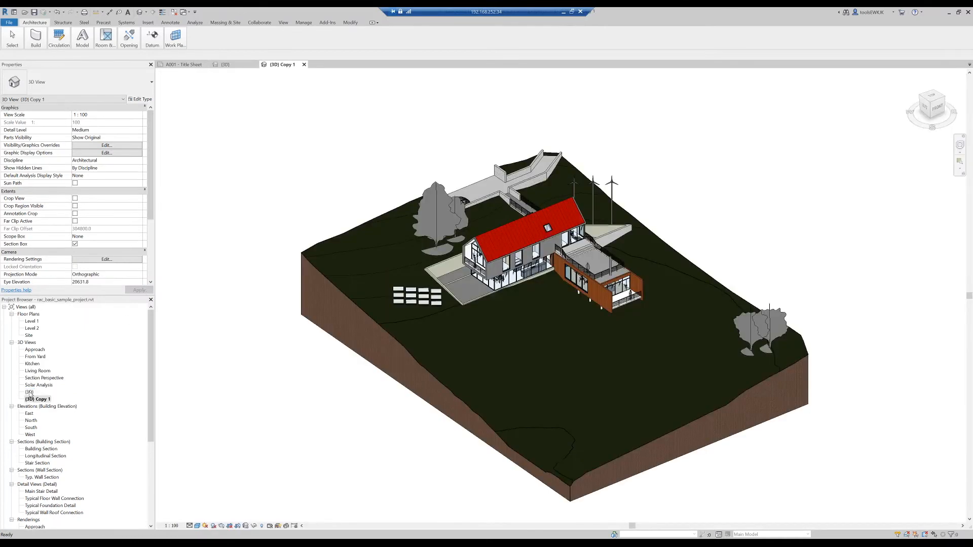
# - Rename the initial {3D} view as Original Topology
pyautogui.rightClick(32, 393)
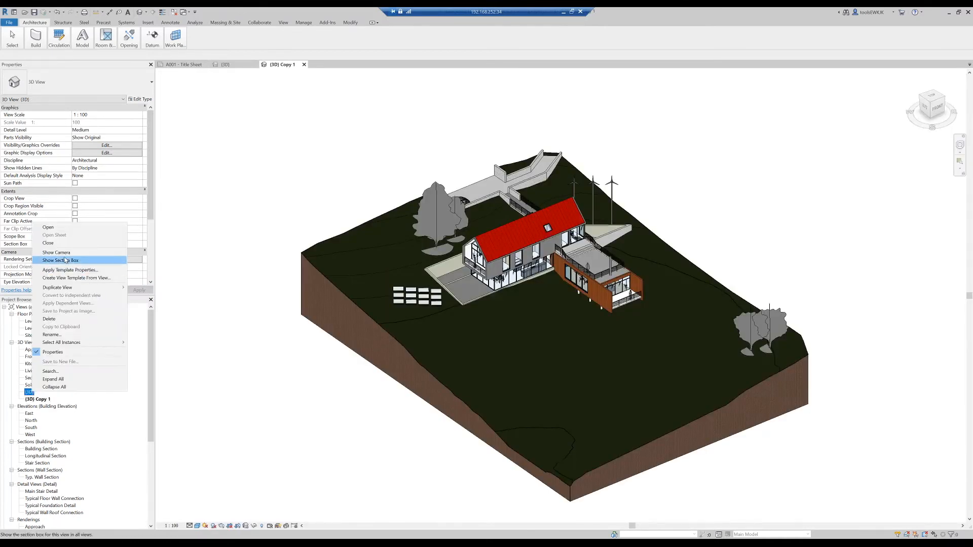
pyautogui.moveTo(68, 288)
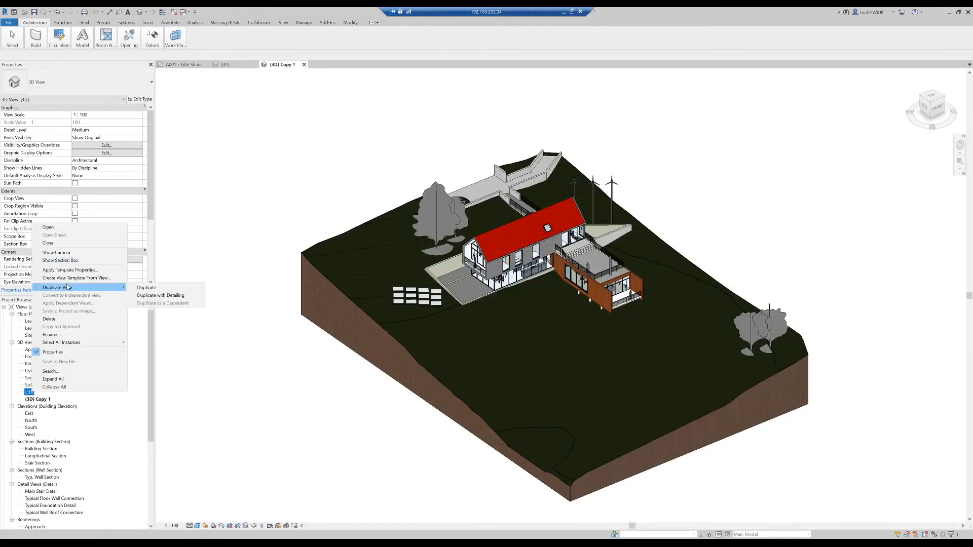
pyautogui.click(64, 335)
pyautogui.write('Origina')
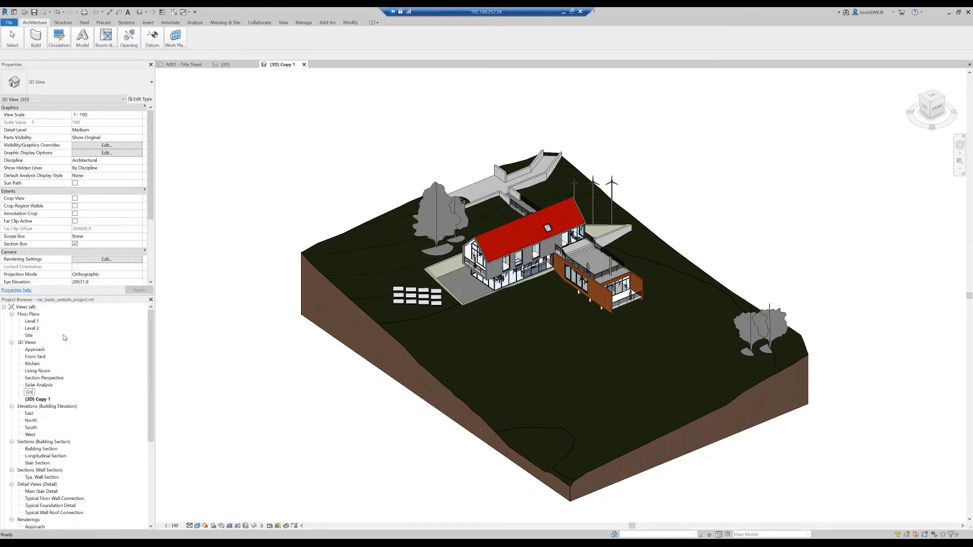
pyautogui.write('l Topology')
pyautogui.press('Return')
# - Rename the duplicated 3D view as Buildings
pyautogui.click(42, 400)
pyautogui.rightClick(44, 400)
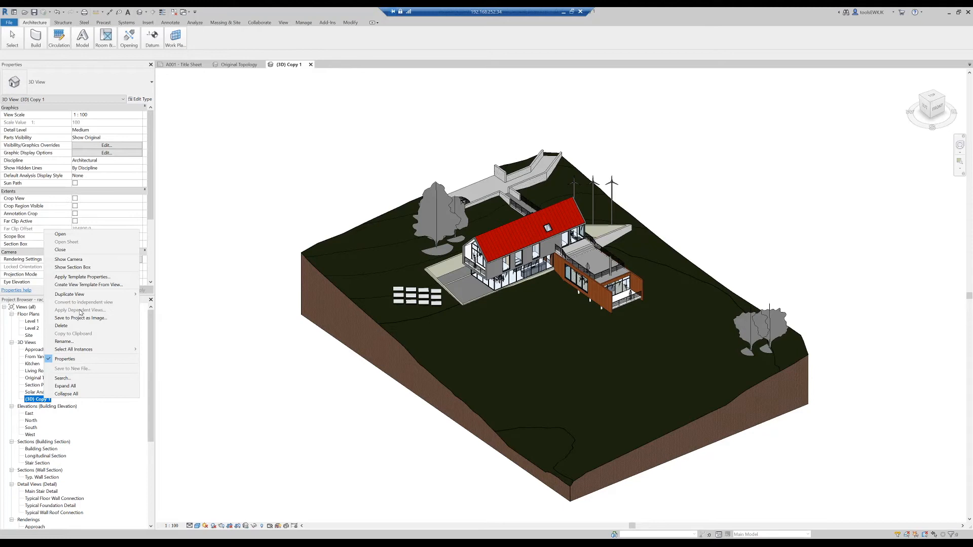
pyautogui.click(86, 341)
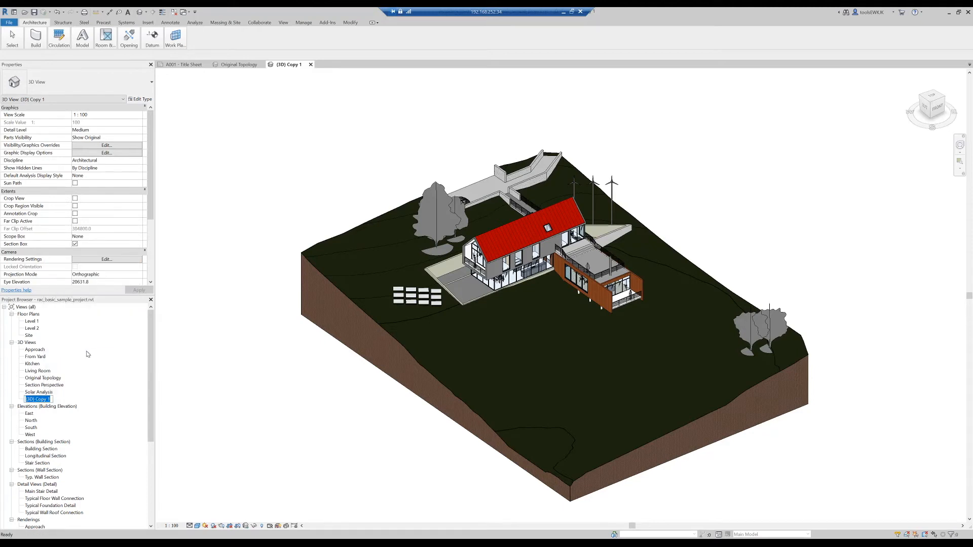
pyautogui.write('Buildings')
pyautogui.press('Return')
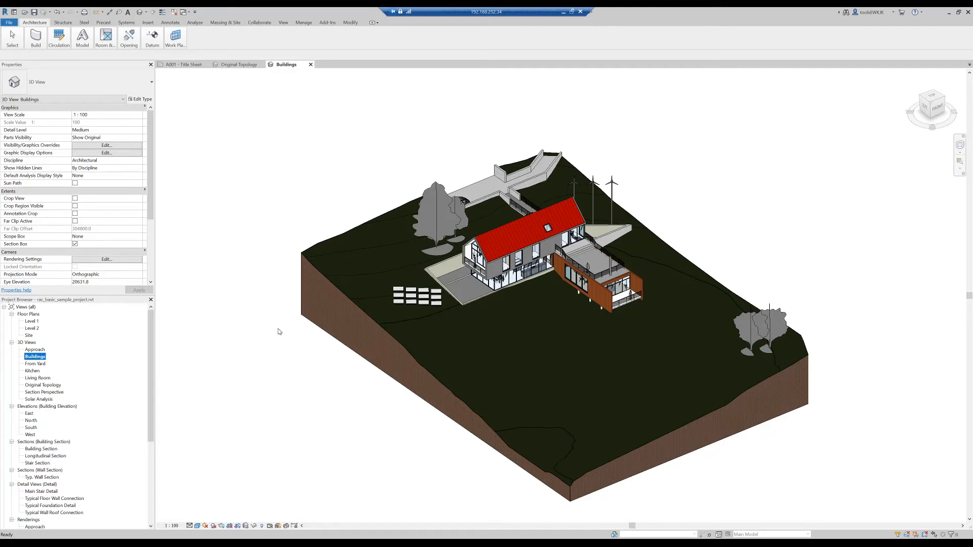
pyautogui.scroll(-1, 277, 331)
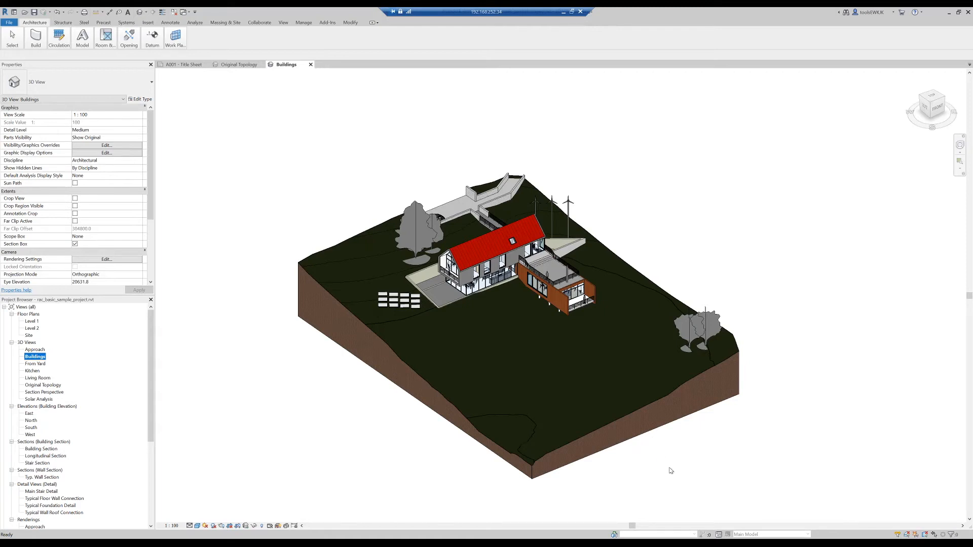
# - Hide every model category except Topography in the Original Topology view through its visibility/graphics overrides
pyautogui.doubleClick(53, 385)
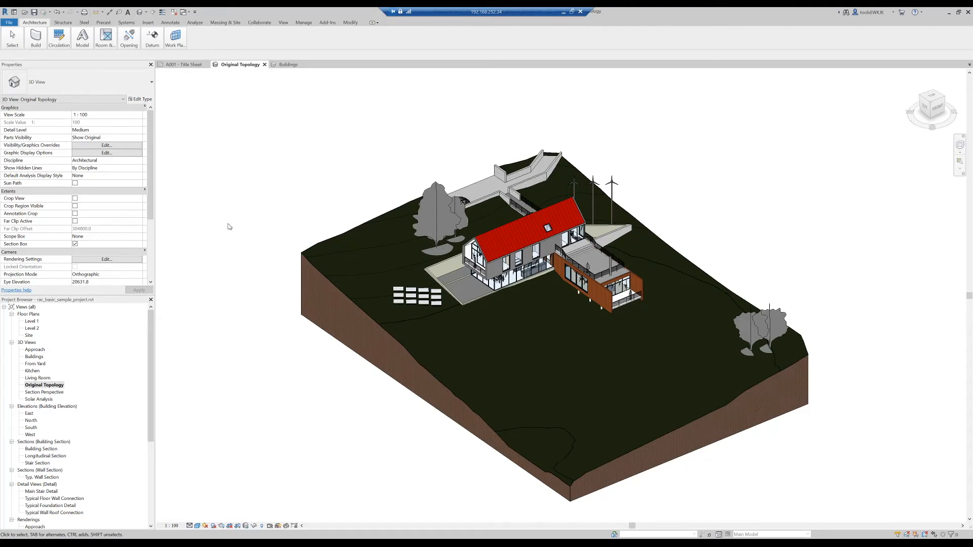
pyautogui.click(78, 146)
pyautogui.scroll(-8, 679, 357)
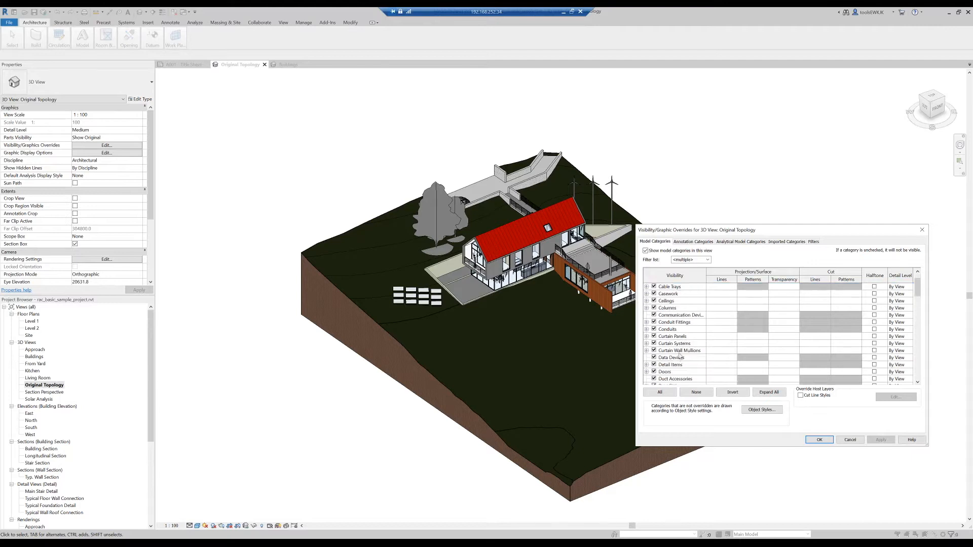
pyautogui.scroll(-6, 683, 365)
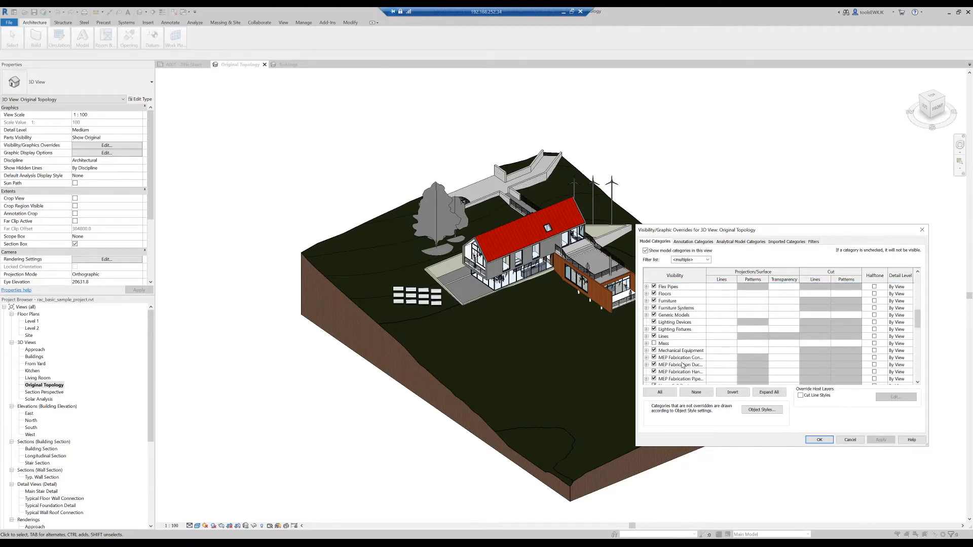
pyautogui.scroll(-7, 683, 365)
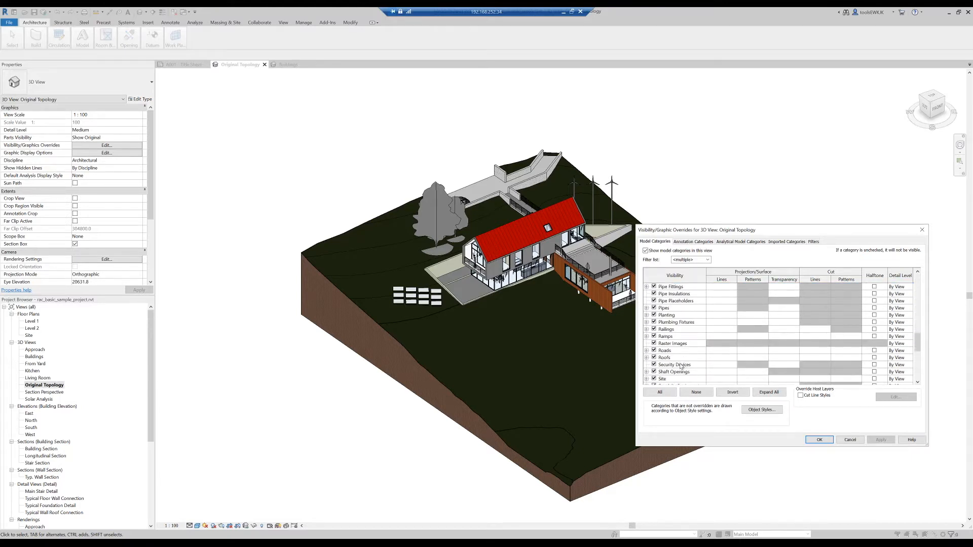
pyautogui.scroll(-1, 681, 368)
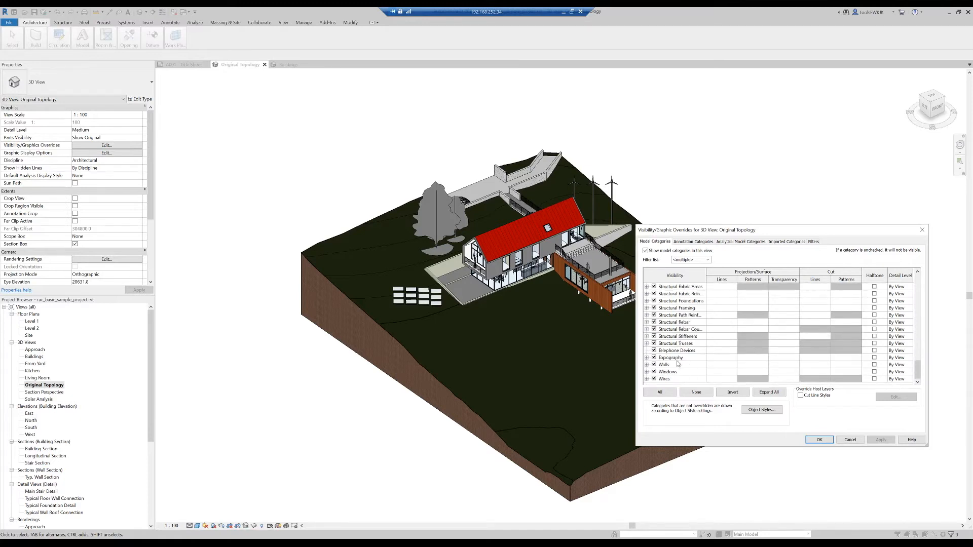
pyautogui.click(662, 359)
pyautogui.click(732, 392)
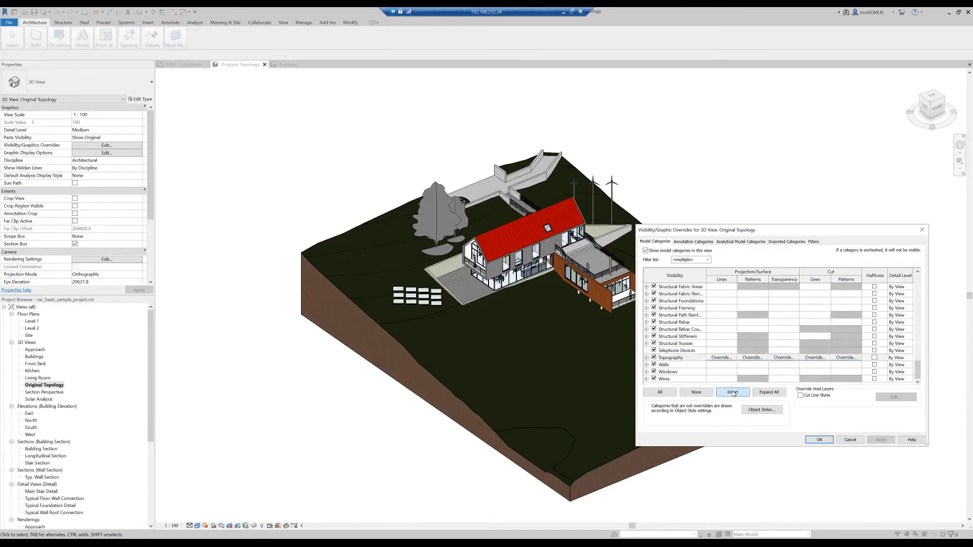
pyautogui.click(653, 351)
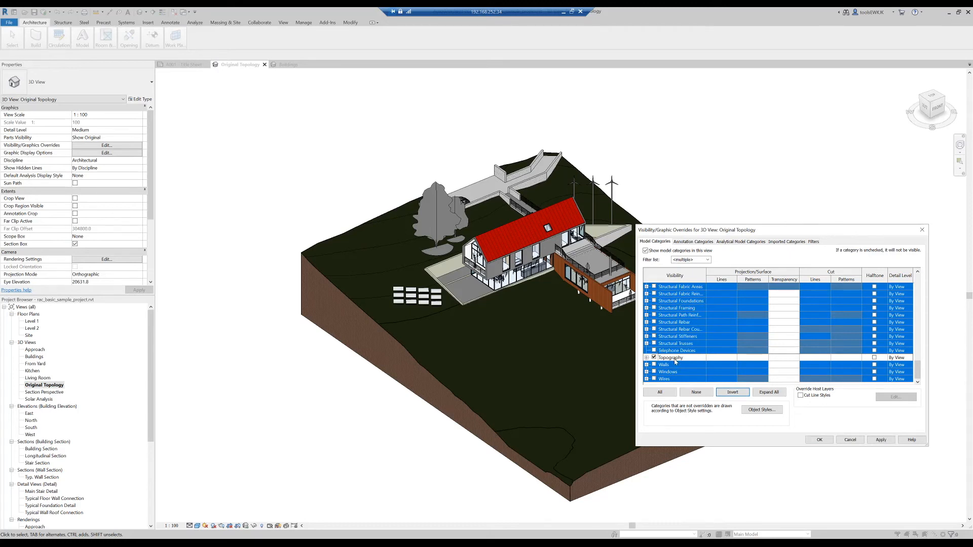
pyautogui.click(881, 440)
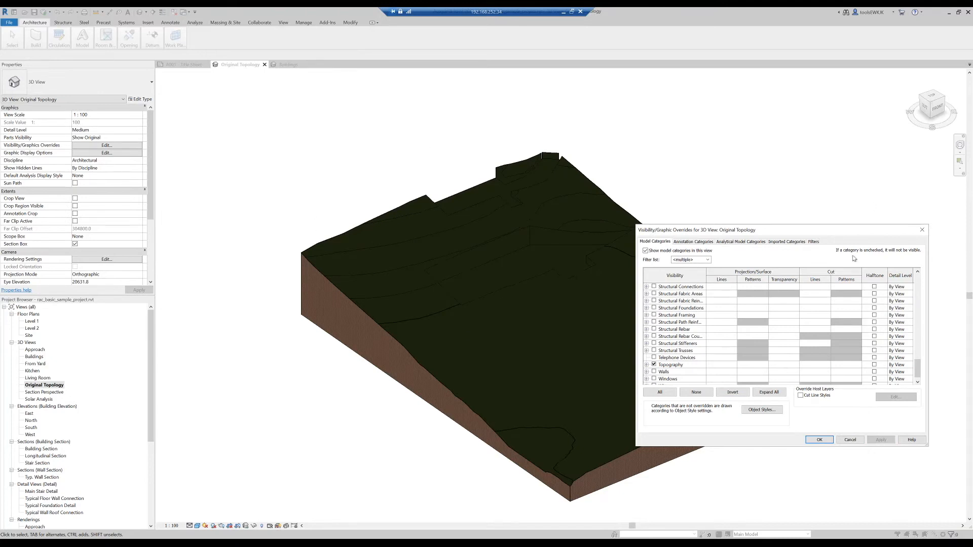
pyautogui.click(821, 440)
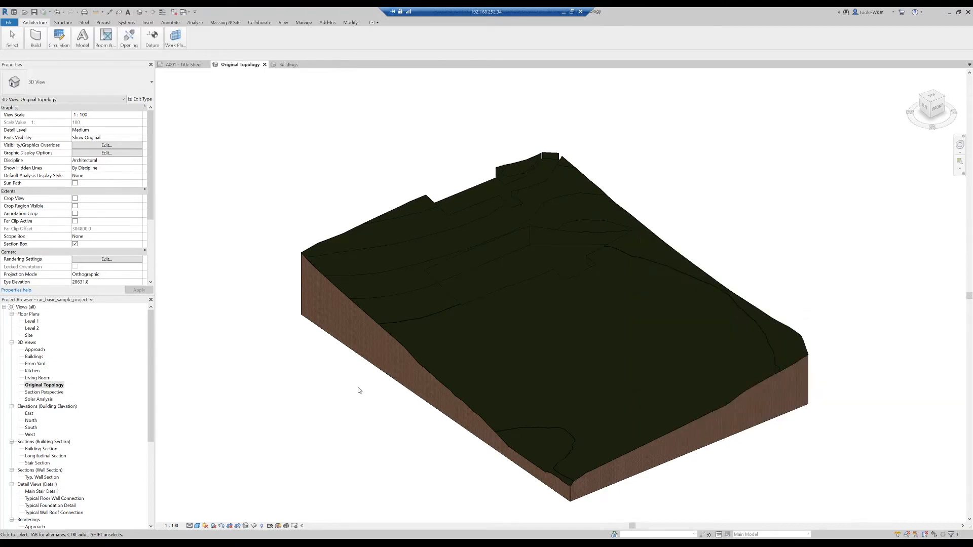
# - Inspect the isolated terrain surface and its building cut-outs from several sides in the Original Topology view
pyautogui.keyDown('shift'); pyautogui.moveTo(719, 217); pyautogui.dragTo(797, 232, button='middle'); pyautogui.keyUp('shift')
pyautogui.click(484, 265)
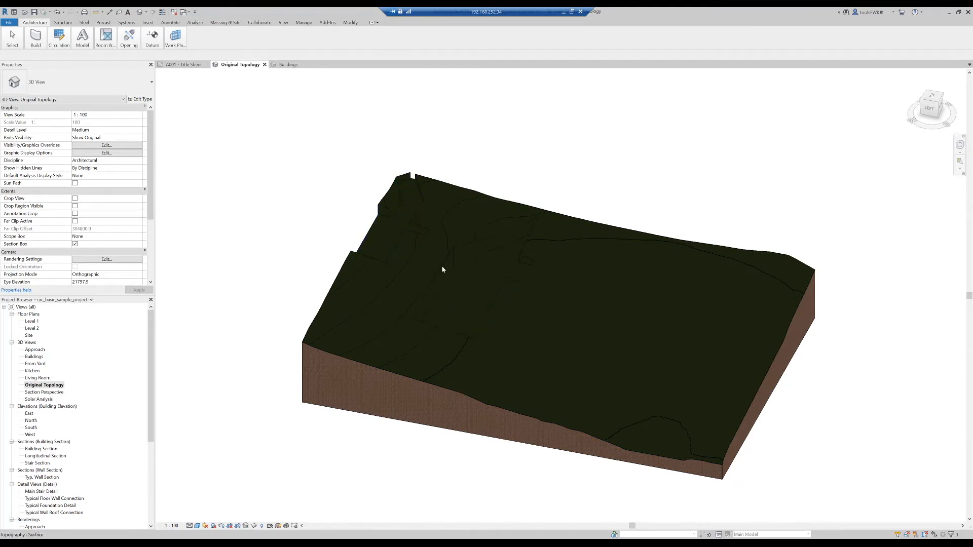
pyautogui.keyDown('shift'); pyautogui.moveTo(862, 402); pyautogui.dragTo(594, 357, button='middle'); pyautogui.keyUp('shift')
pyautogui.scroll(-3, 581, 217)
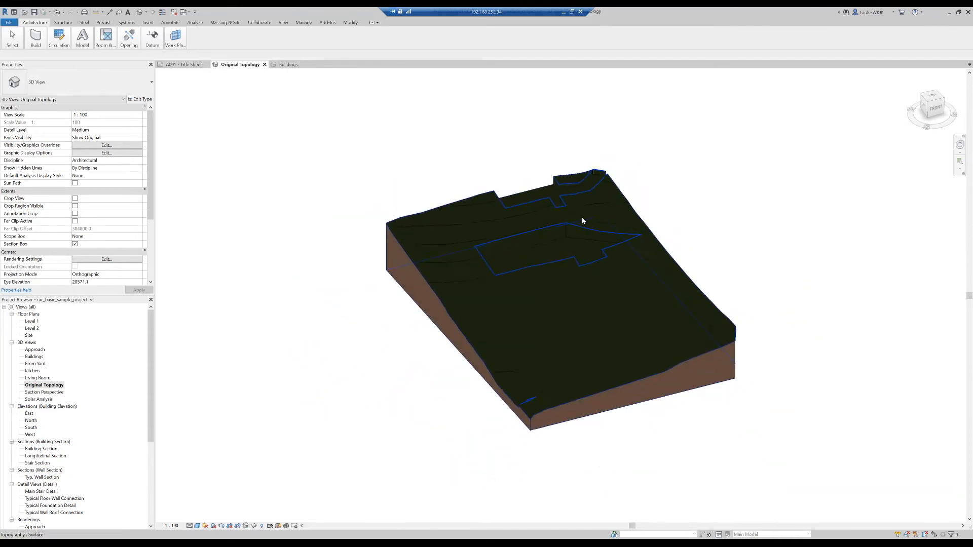
pyautogui.scroll(2, 582, 221)
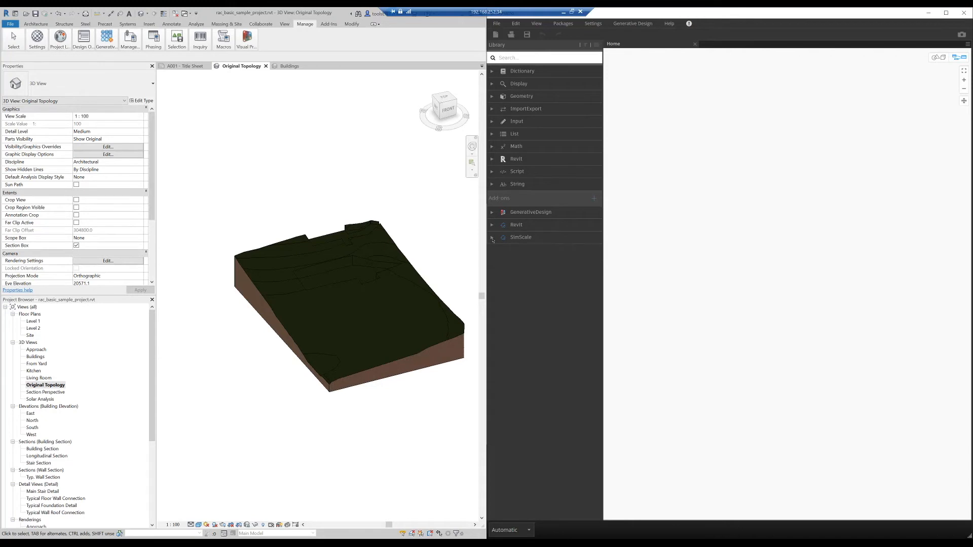
# - In Dynamo, add the TopologyExtension node from the SimScale package's Topology group to the empty graph
pyautogui.click(492, 238)
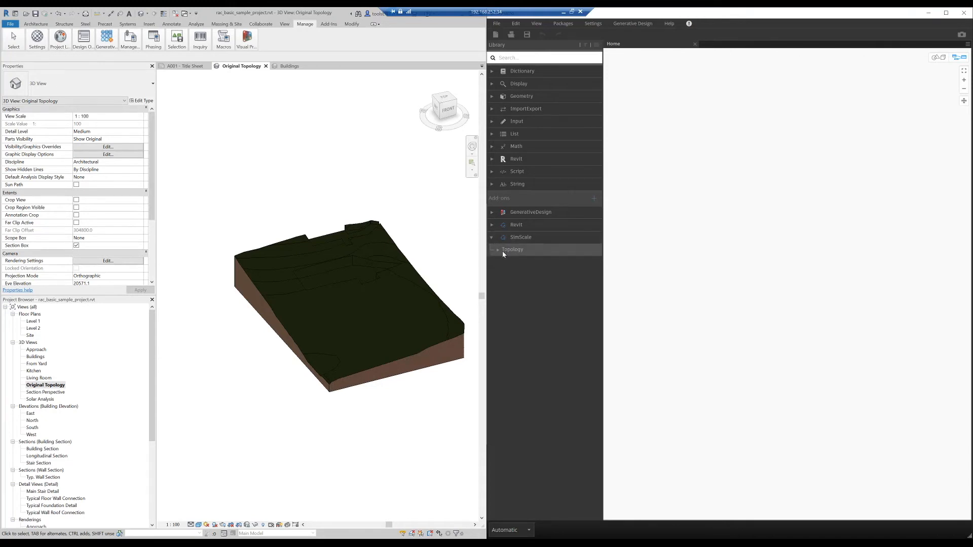
pyautogui.click(498, 252)
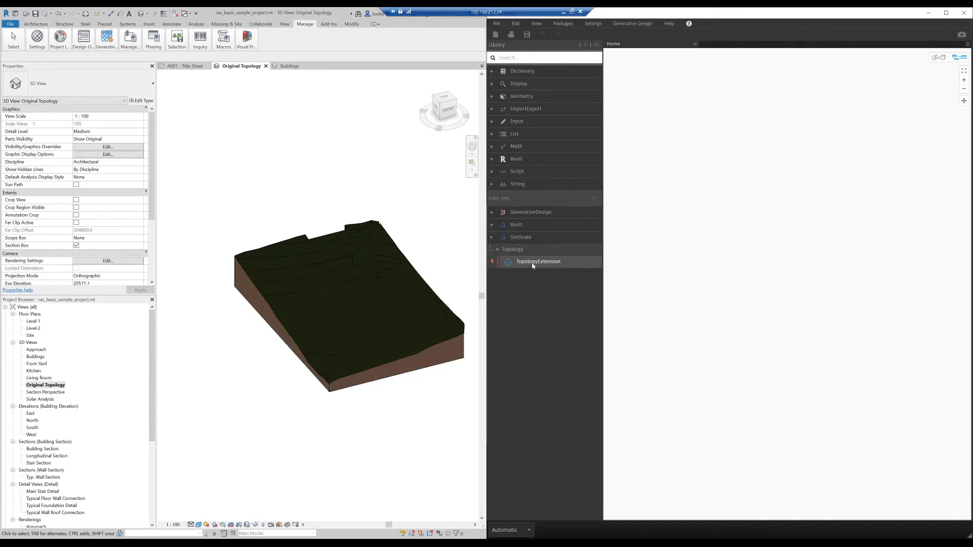
pyautogui.moveTo(533, 263)
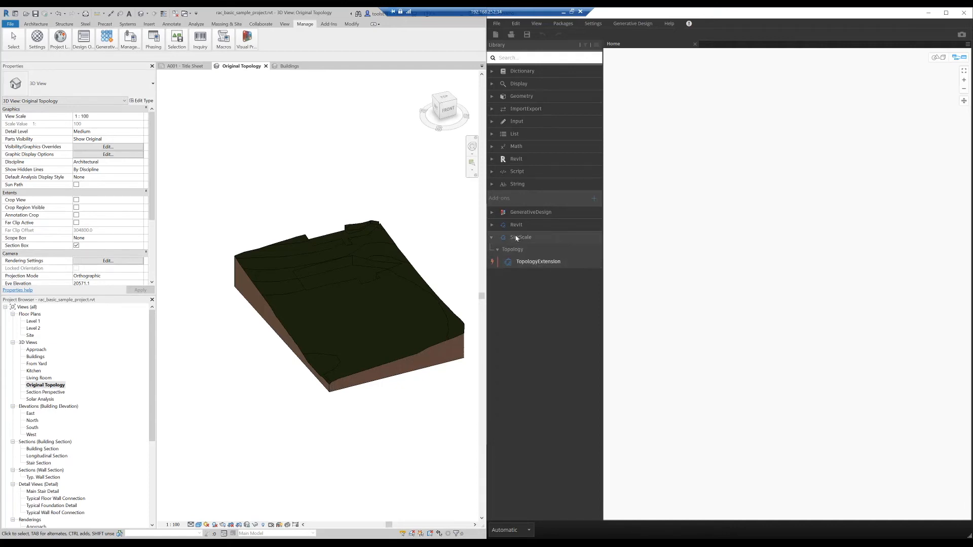
pyautogui.click(547, 265)
pyautogui.click(547, 265)
pyautogui.rightClick(839, 285)
pyautogui.click(861, 289)
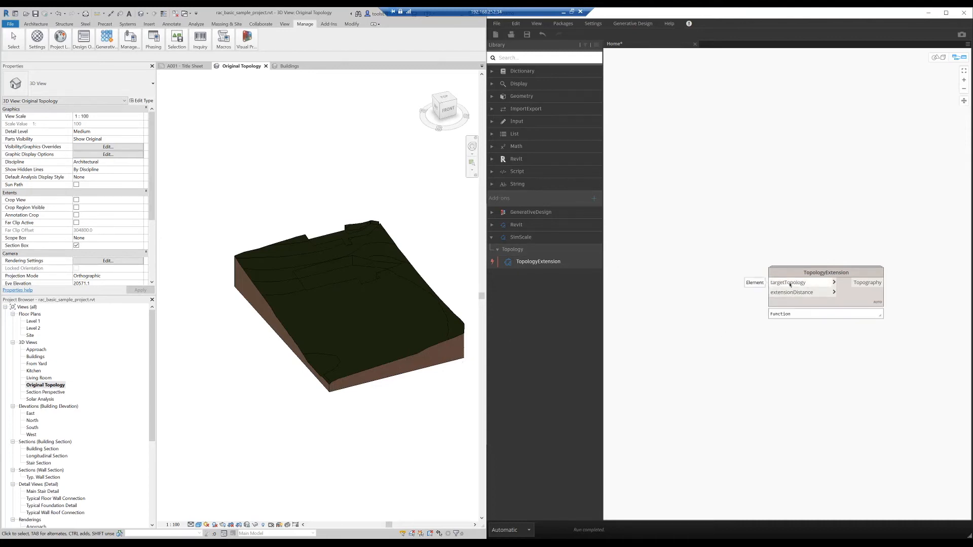
# - Find the Select Model Element node in the Dynamo library and add it to the graph
pyautogui.click(547, 58)
pyautogui.write('sele')
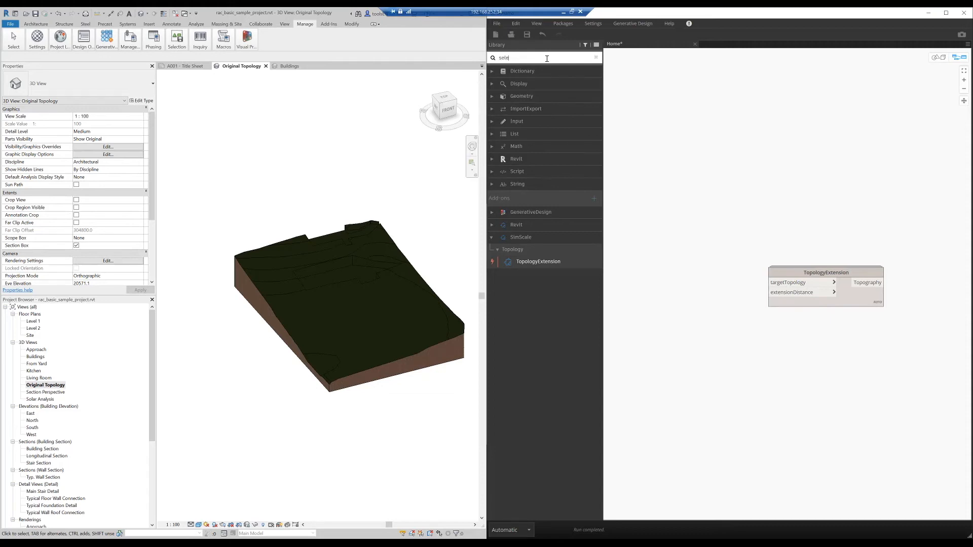
pyautogui.write('ct ele')
pyautogui.press('BackSpace')
pyautogui.press('BackSpace')
pyautogui.press('BackSpace')
pyautogui.write('mod')
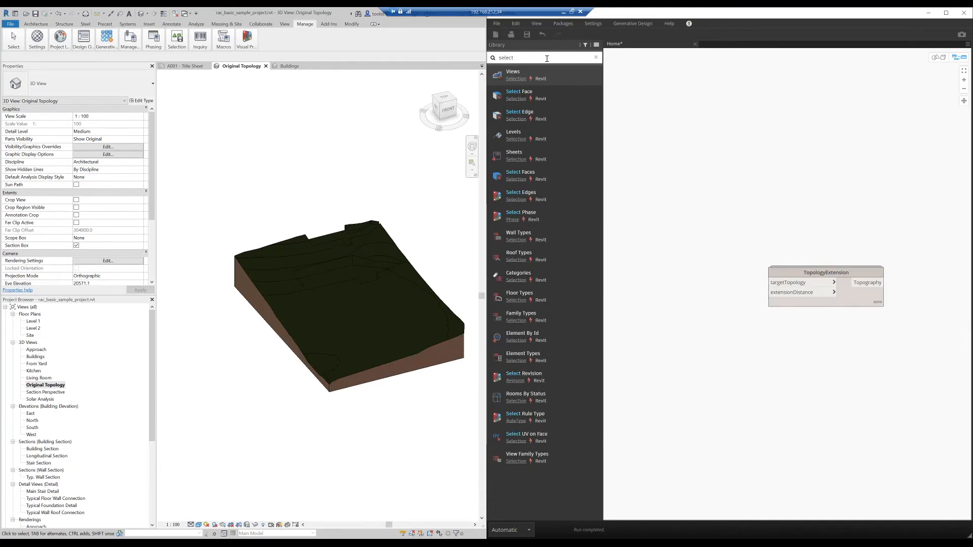
pyautogui.write('el')
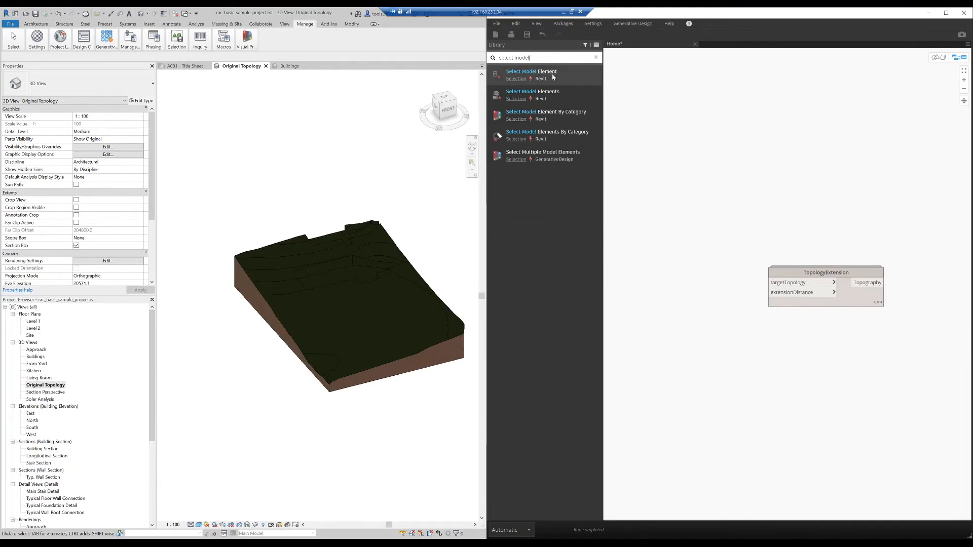
pyautogui.click(553, 75)
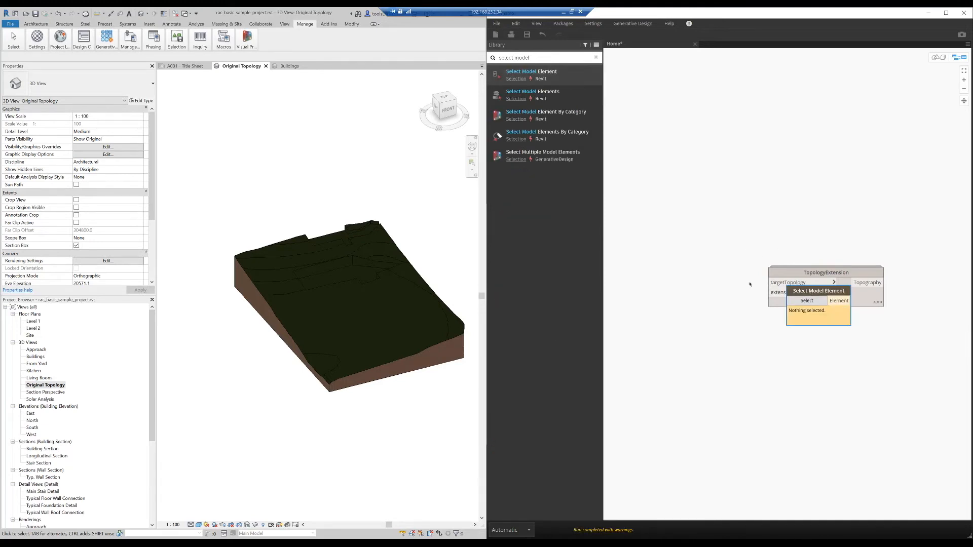
# - Pick the terrain surface as the Select Model Element node's element and connect its output to targetTopology on TopologyExtension
pyautogui.click(700, 286)
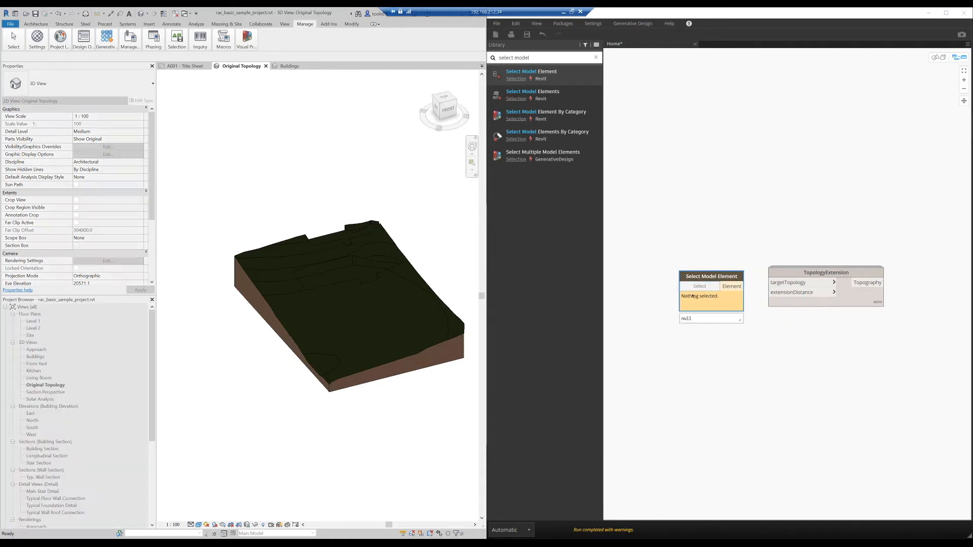
pyautogui.click(350, 294)
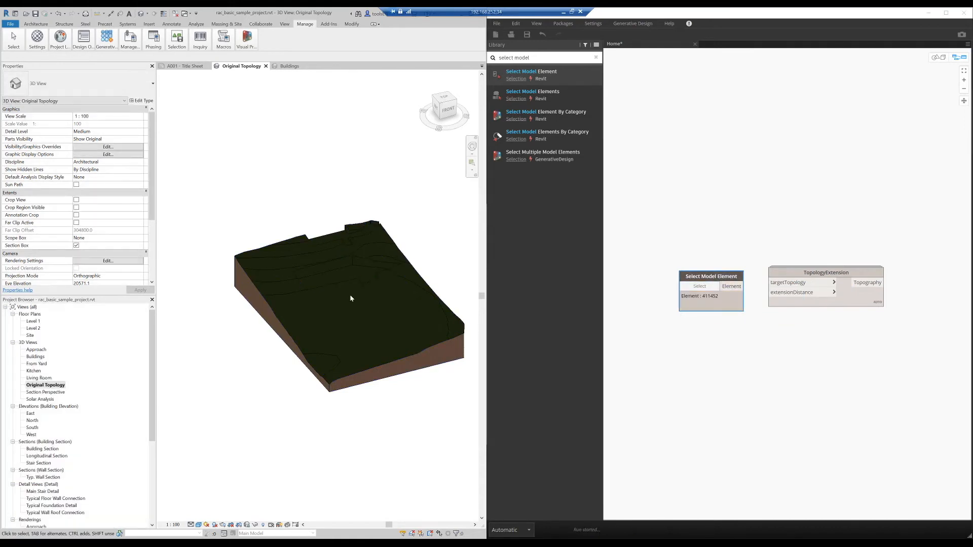
pyautogui.click(739, 286)
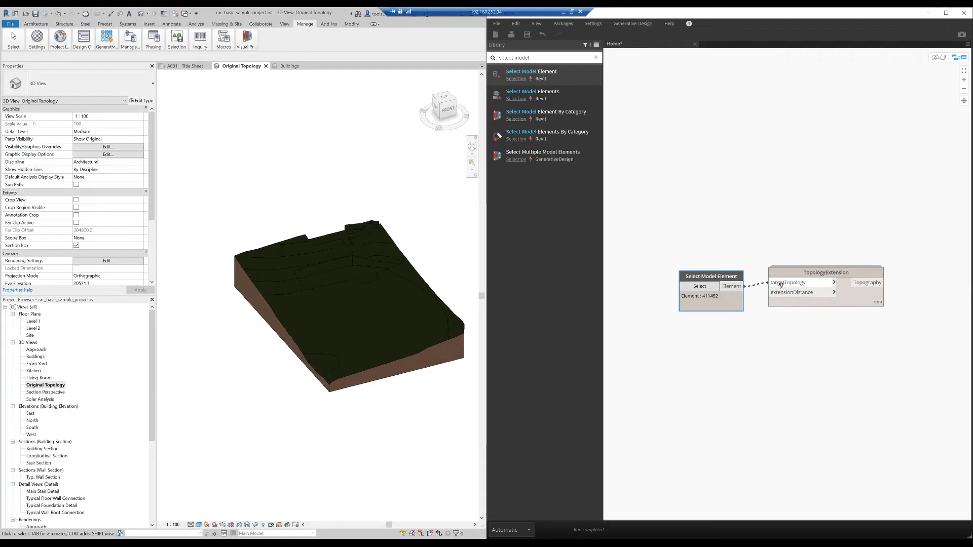
pyautogui.click(780, 285)
pyautogui.moveTo(711, 273); pyautogui.dragTo(717, 249)
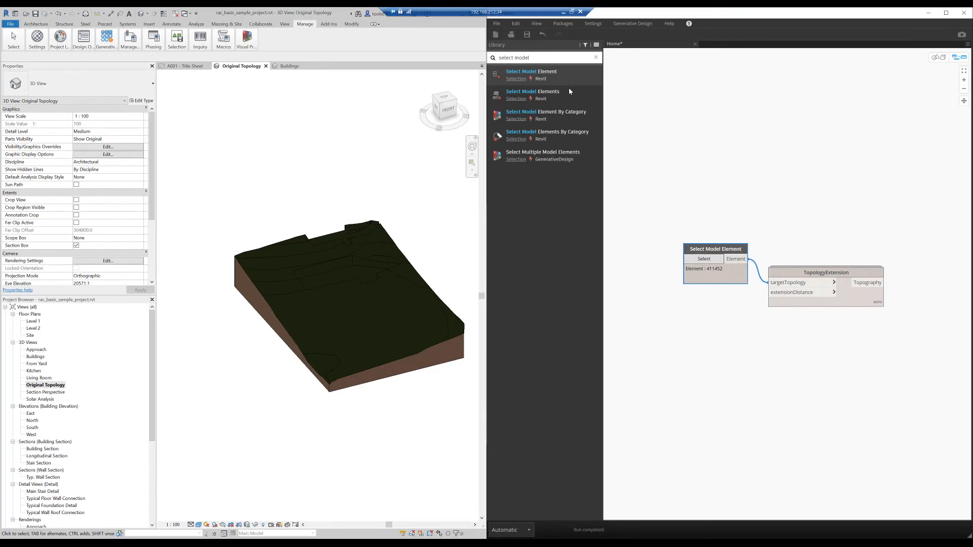
# - Add a Number input node to the graph and place it below the Select Model Element node
pyautogui.click(547, 56)
pyautogui.write('number')
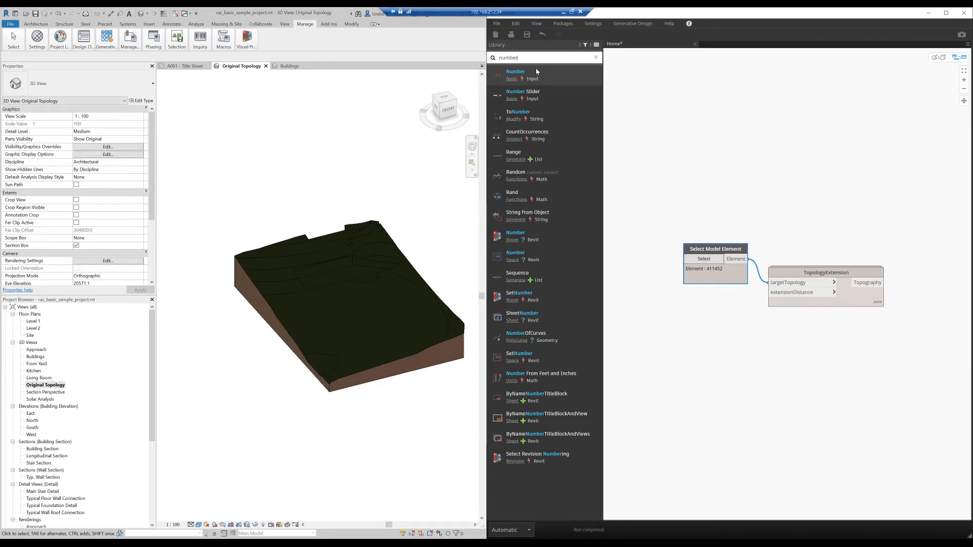
pyautogui.click(536, 72)
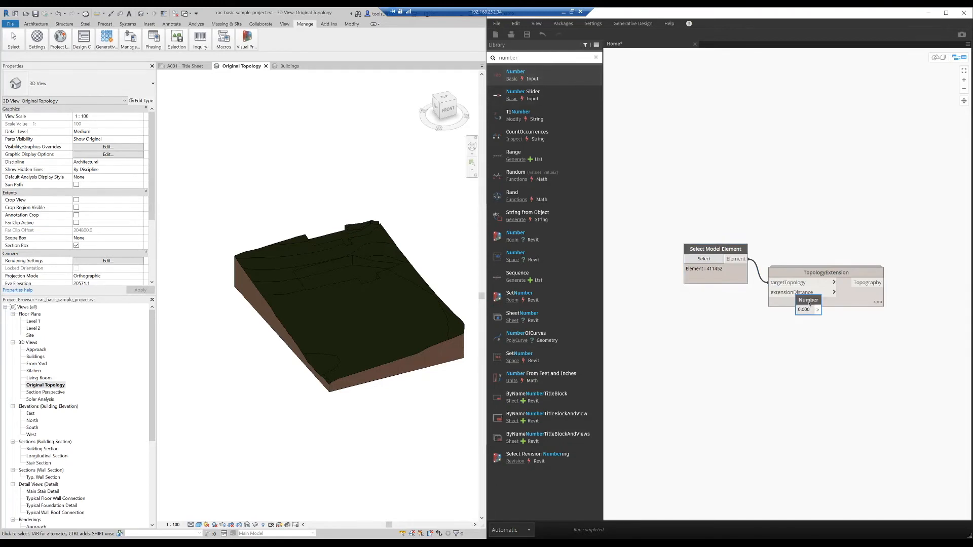
pyautogui.moveTo(809, 303); pyautogui.dragTo(717, 319)
# - Set the Number node to 500000 and connect it to the extensionDistance input of TopologyExtension
pyautogui.click(709, 327)
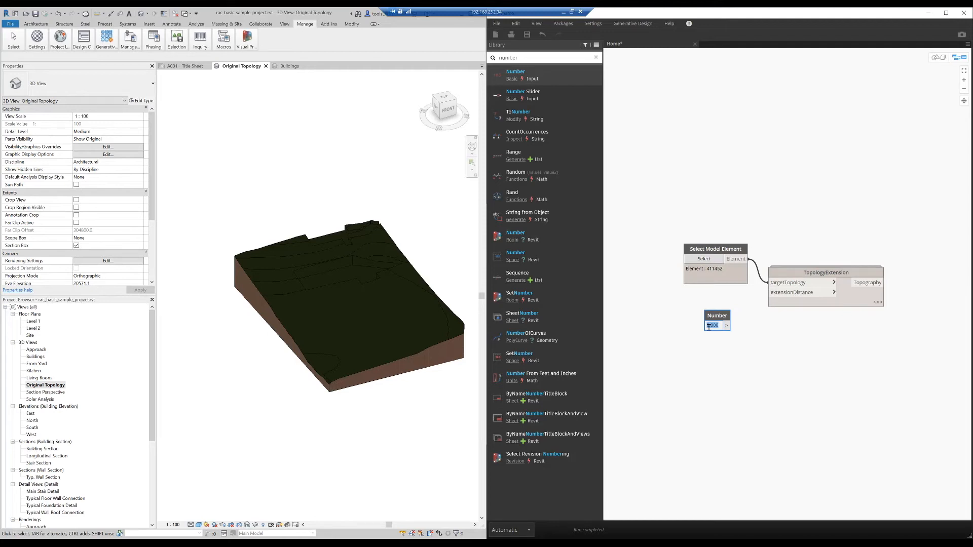
pyautogui.write('500000')
pyautogui.press('Return')
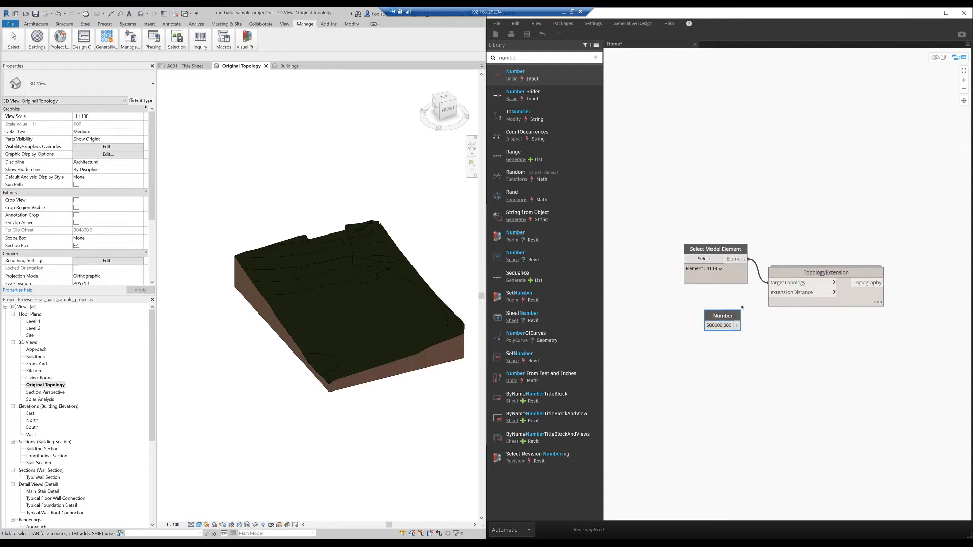
pyautogui.moveTo(737, 328); pyautogui.dragTo(777, 294)
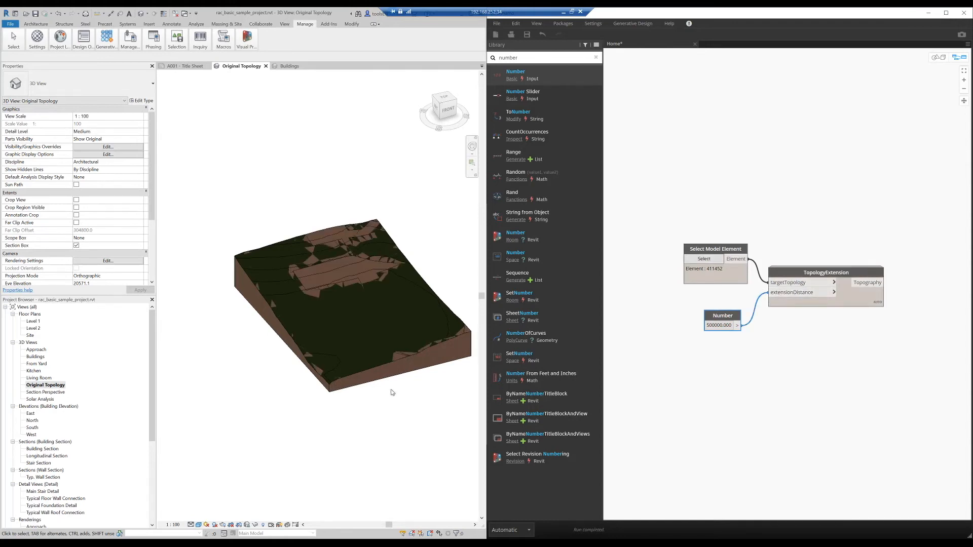
# - Turn off the section box in the Original Topology view's properties and apply the change
pyautogui.scroll(-5, 715, 353)
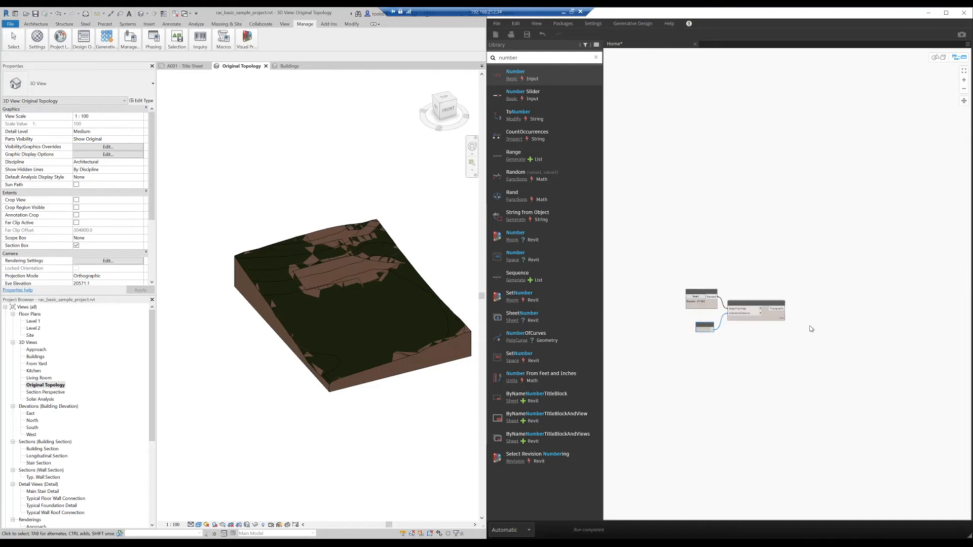
pyautogui.scroll(-2, 804, 335)
pyautogui.scroll(5, 788, 324)
pyautogui.scroll(4, 784, 310)
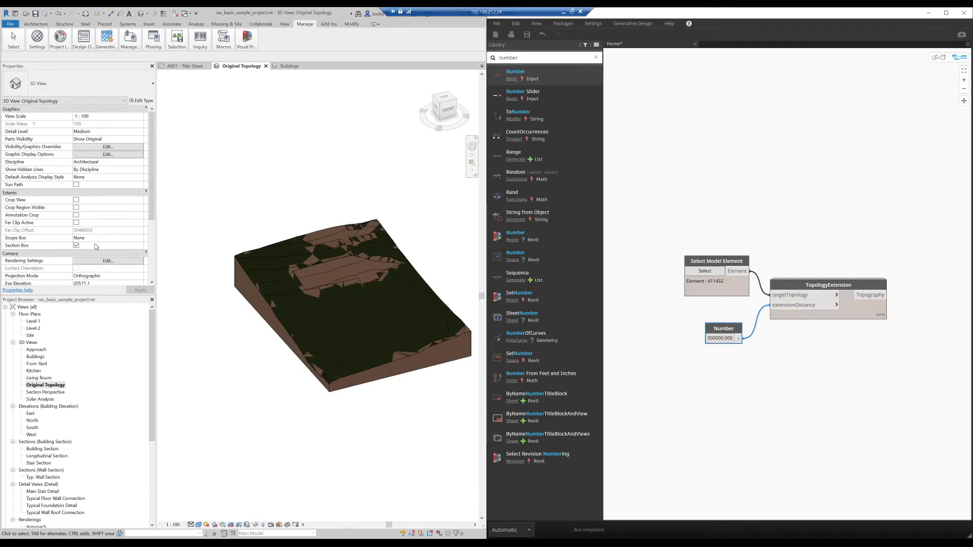
pyautogui.scroll(-4, 93, 249)
pyautogui.scroll(2, 89, 238)
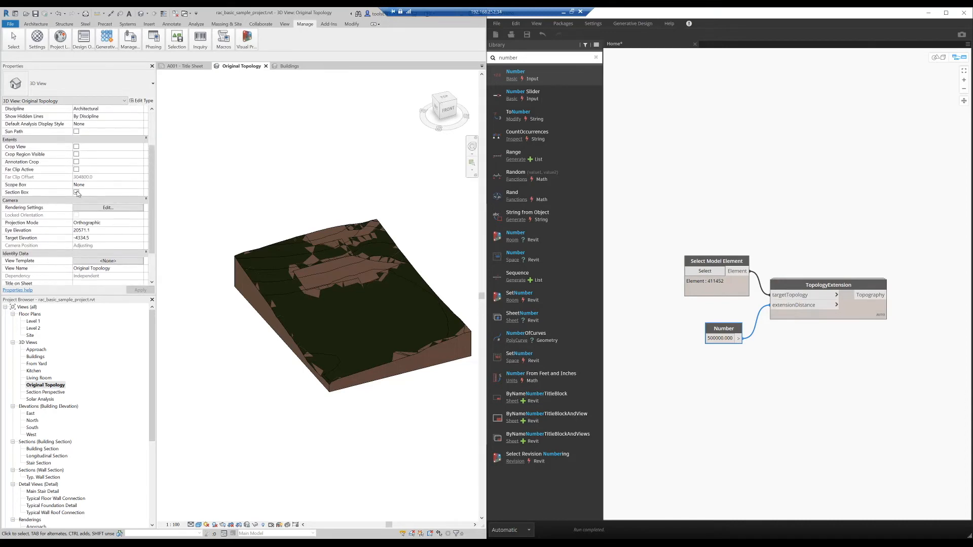
pyautogui.click(77, 193)
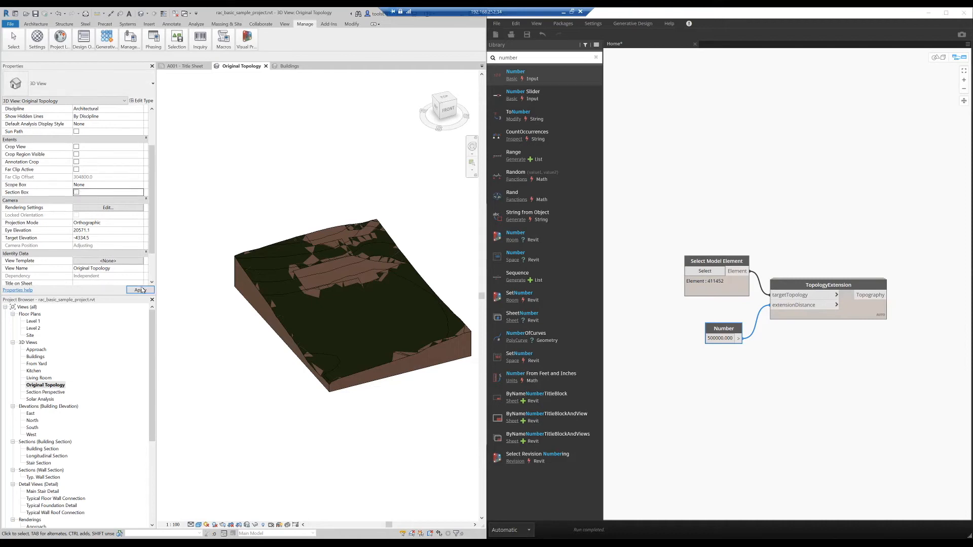
pyautogui.click(140, 290)
# - Examine the extended terrain's overall extent and how it meets the original surface and its building cut-outs
pyautogui.scroll(-4, 354, 281)
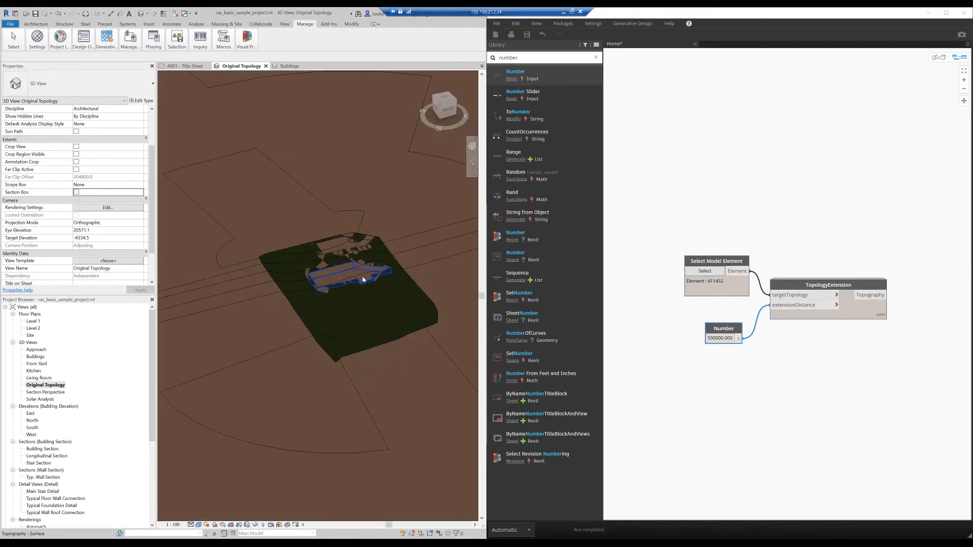
pyautogui.scroll(-6, 361, 312)
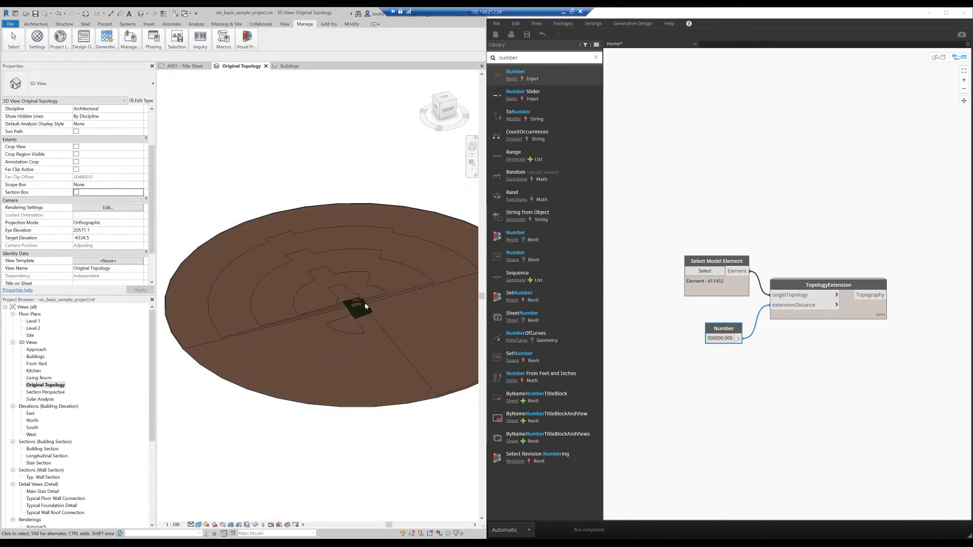
pyautogui.scroll(6, 362, 304)
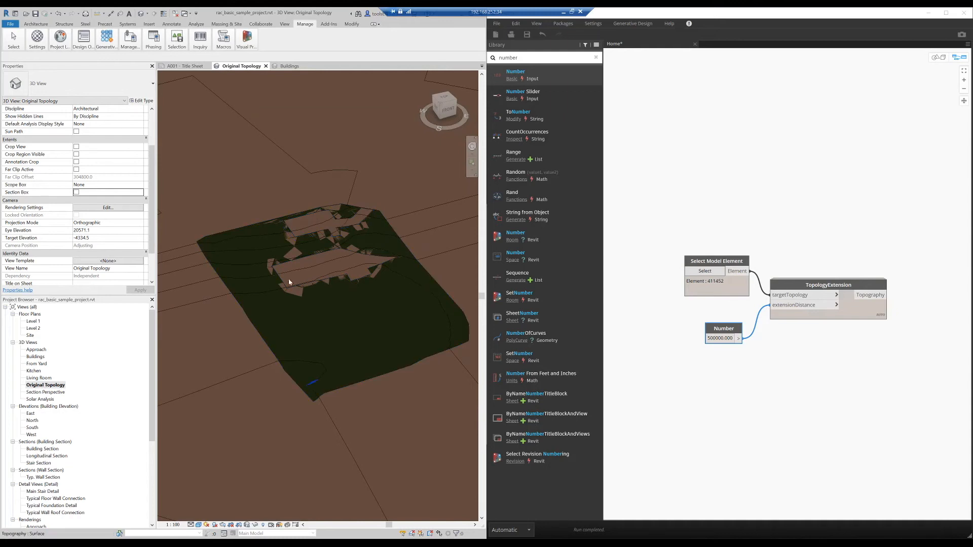
pyautogui.scroll(-7, 370, 304)
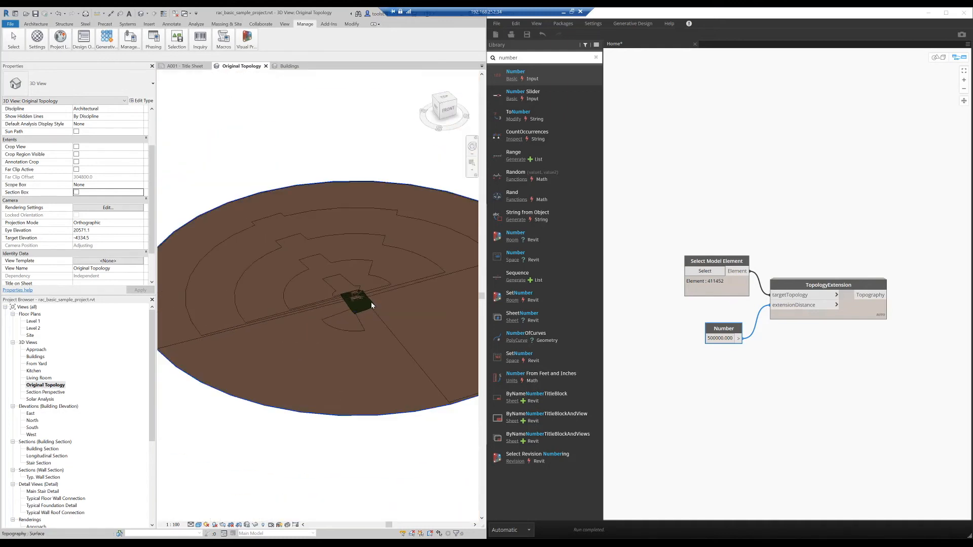
pyautogui.scroll(-4, 372, 305)
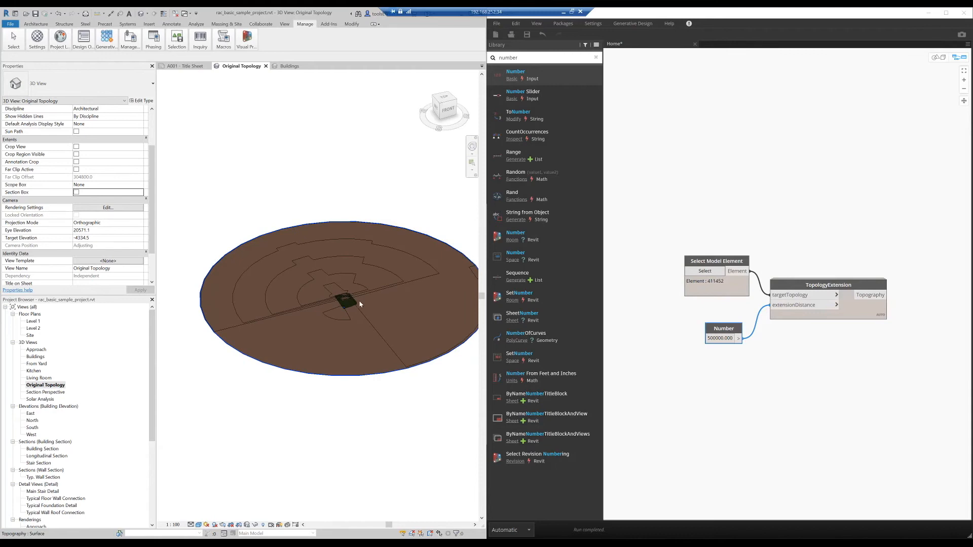
pyautogui.scroll(1, 360, 304)
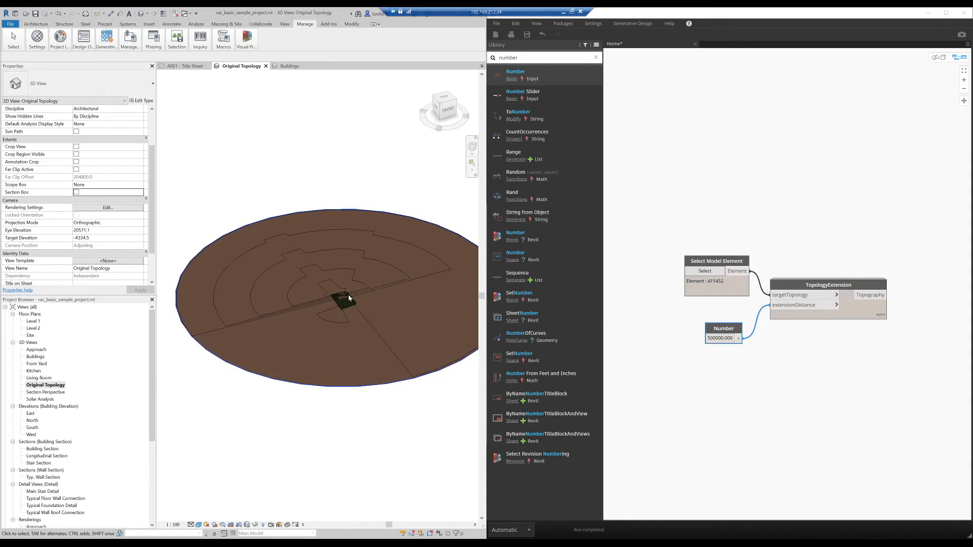
pyautogui.scroll(5, 349, 298)
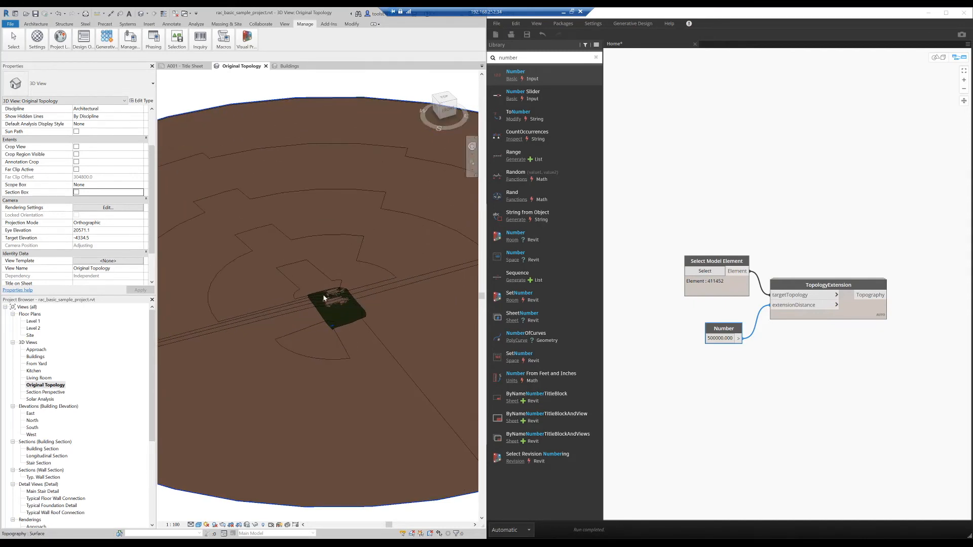
pyautogui.scroll(5, 339, 309)
pyautogui.scroll(3, 339, 318)
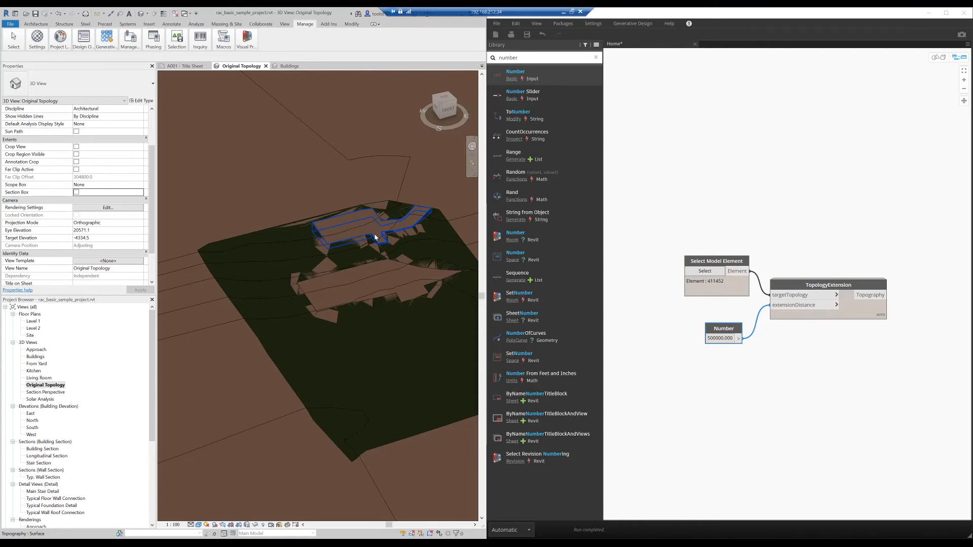
pyautogui.scroll(-10, 406, 314)
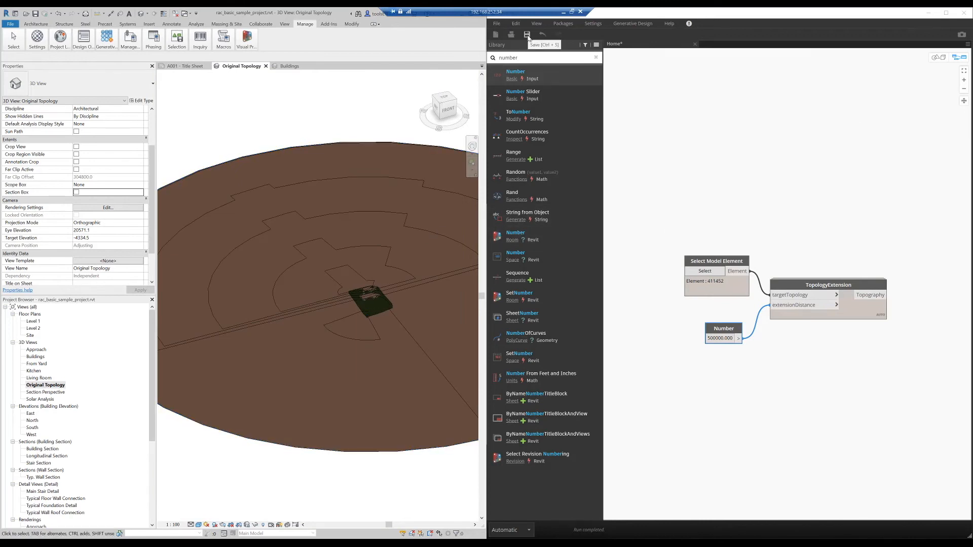
# - Minimise Dynamo and maximise the Revit window with the extended terrain in view
pyautogui.click(929, 13)
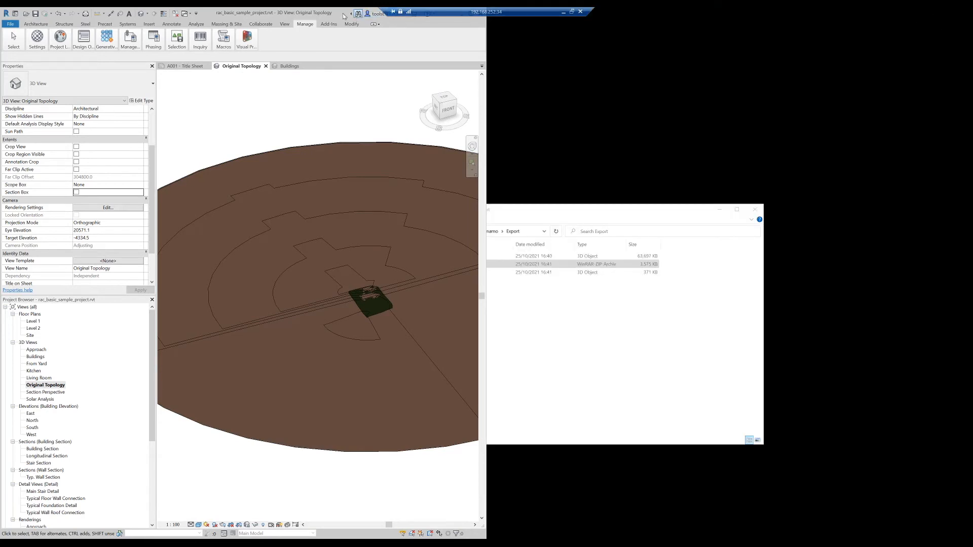
pyautogui.moveTo(212, 13); pyautogui.dragTo(271, 1)
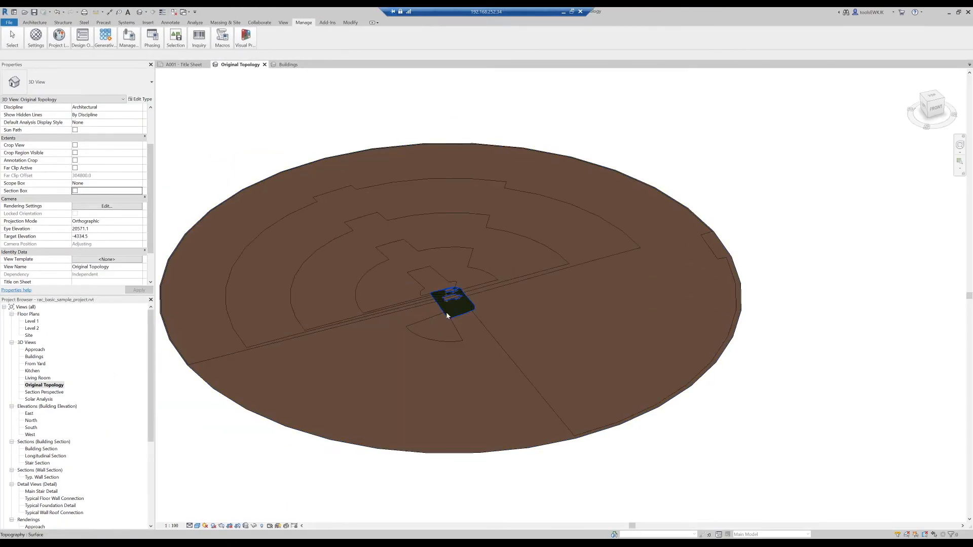
pyautogui.scroll(3, 447, 315)
pyautogui.scroll(2, 441, 316)
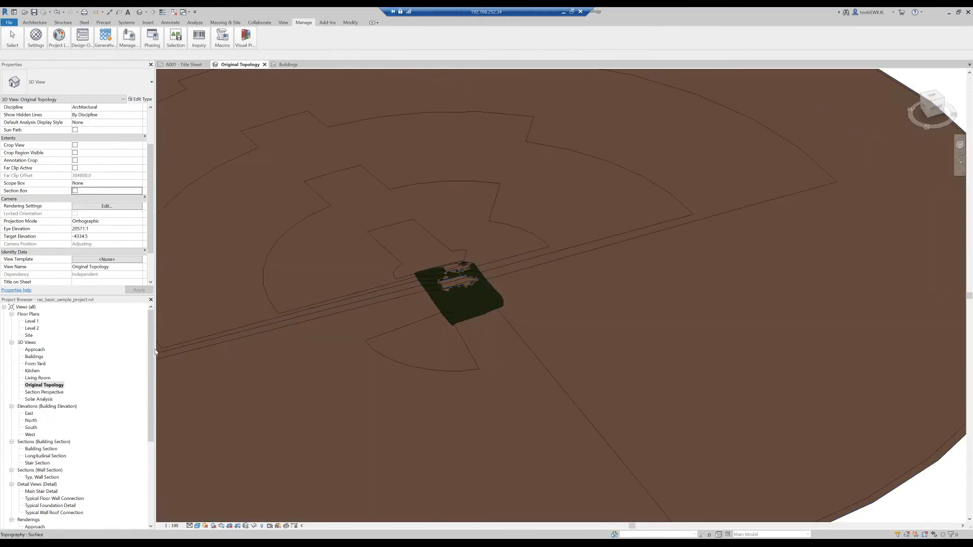
# - Duplicate the Original Topology 3D view and rename the copy as Final Topology
pyautogui.rightClick(36, 386)
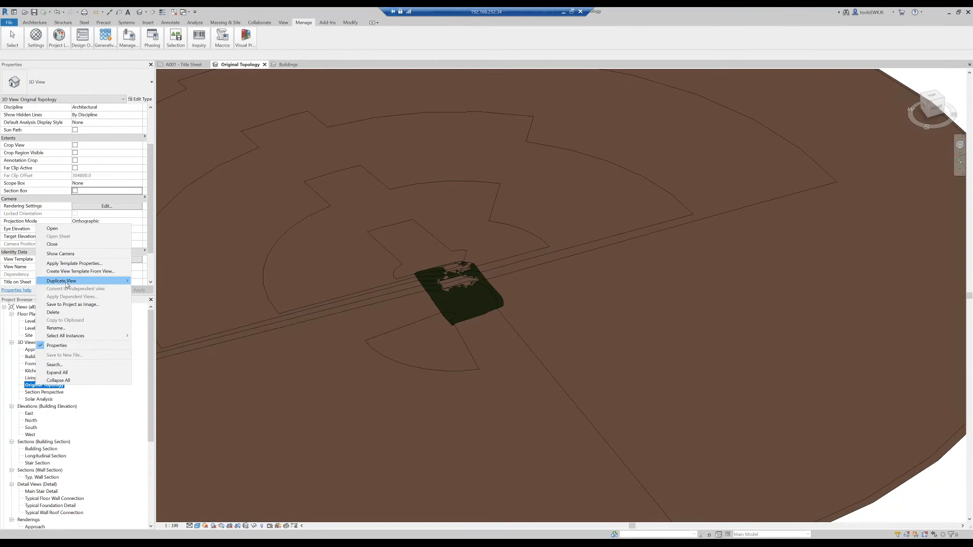
pyautogui.moveTo(128, 280)
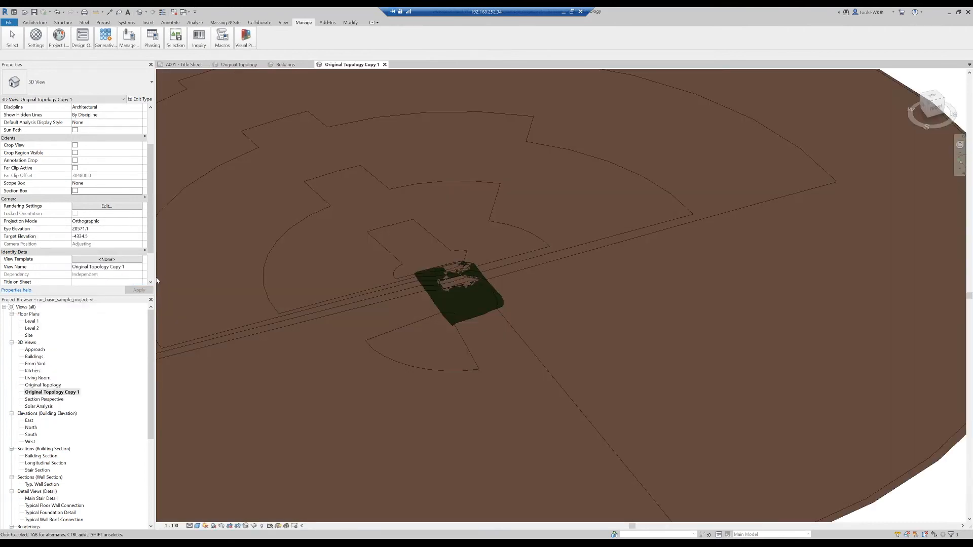
pyautogui.rightClick(60, 392)
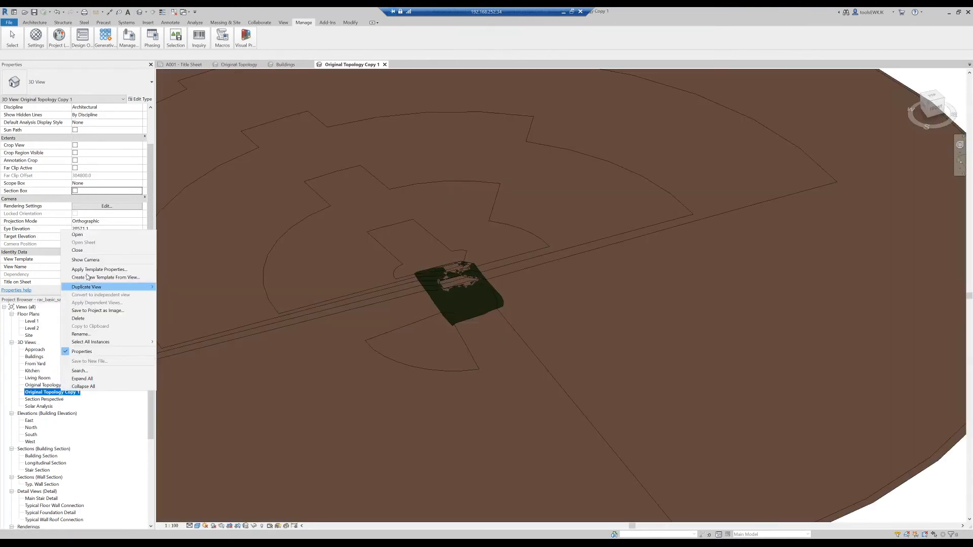
pyautogui.click(78, 334)
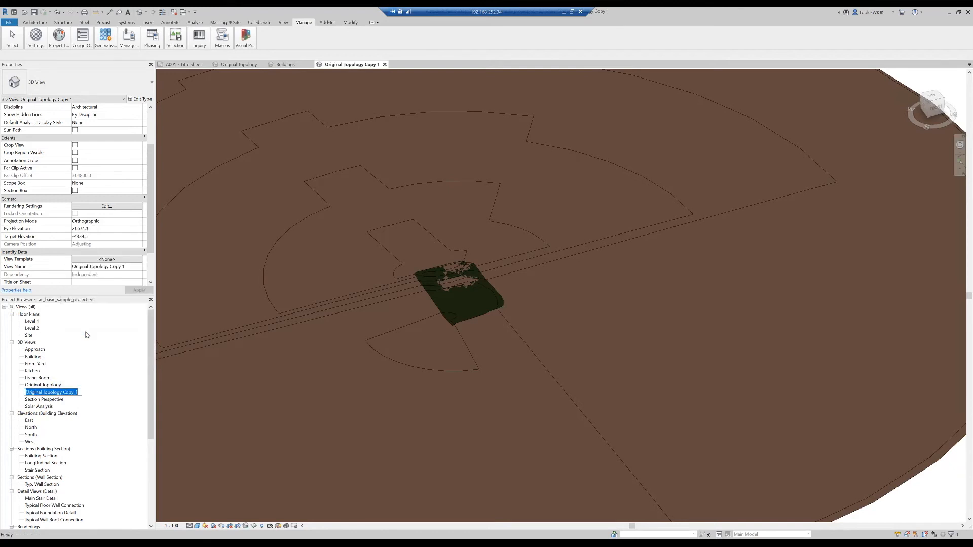
pyautogui.write('Final Topology')
pyautogui.press('Return')
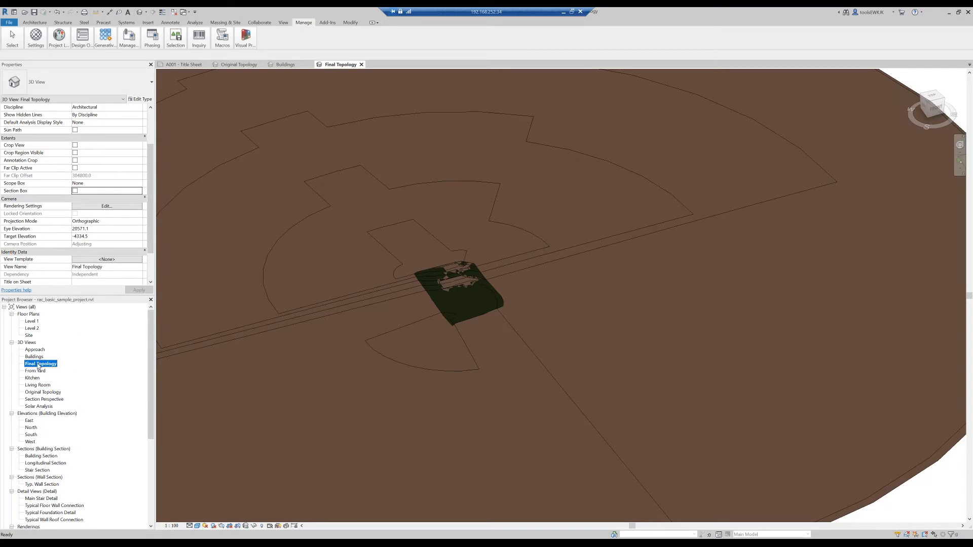
# - Open the Original Topology view and hide the extended terrain surface element in it, leaving the original site surface
pyautogui.click(44, 392)
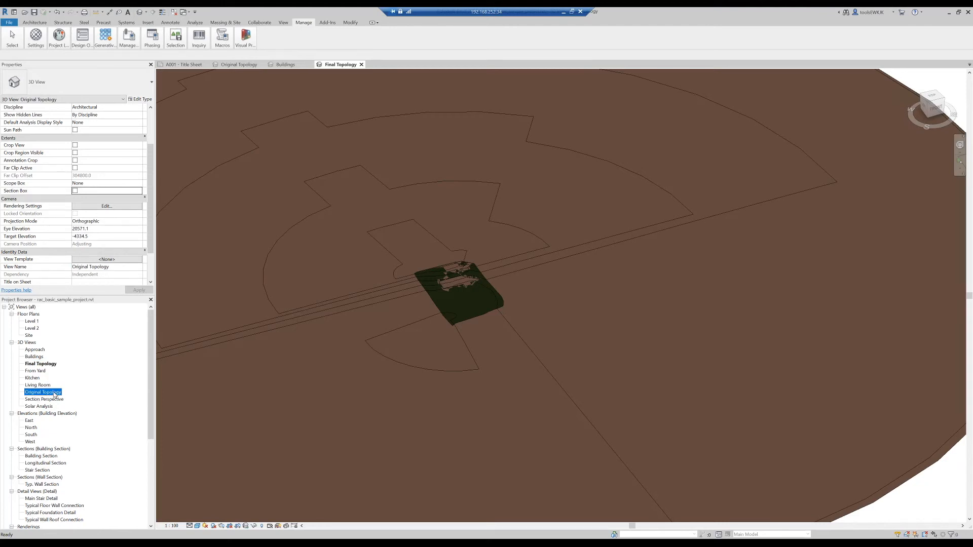
pyautogui.doubleClick(43, 393)
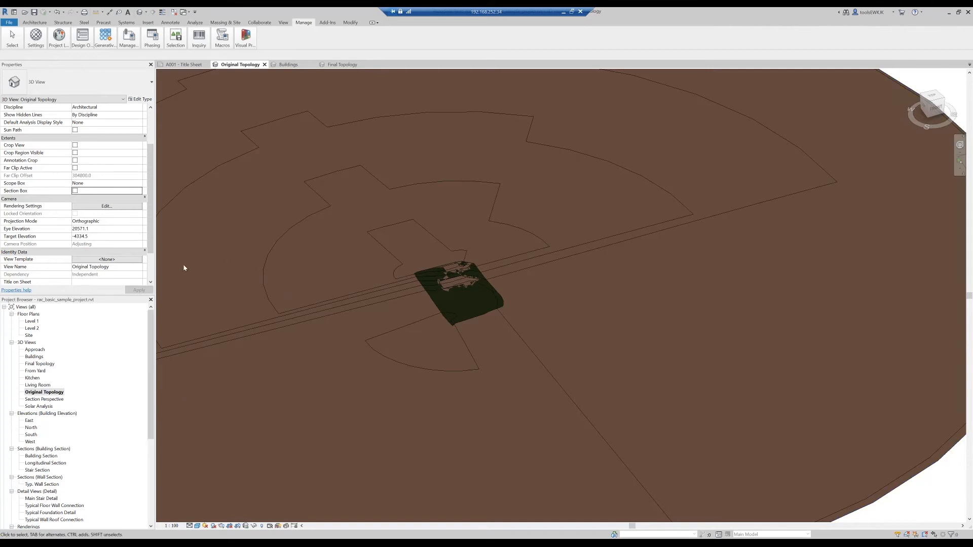
pyautogui.rightClick(635, 166)
pyautogui.click(633, 169)
pyautogui.click(888, 79)
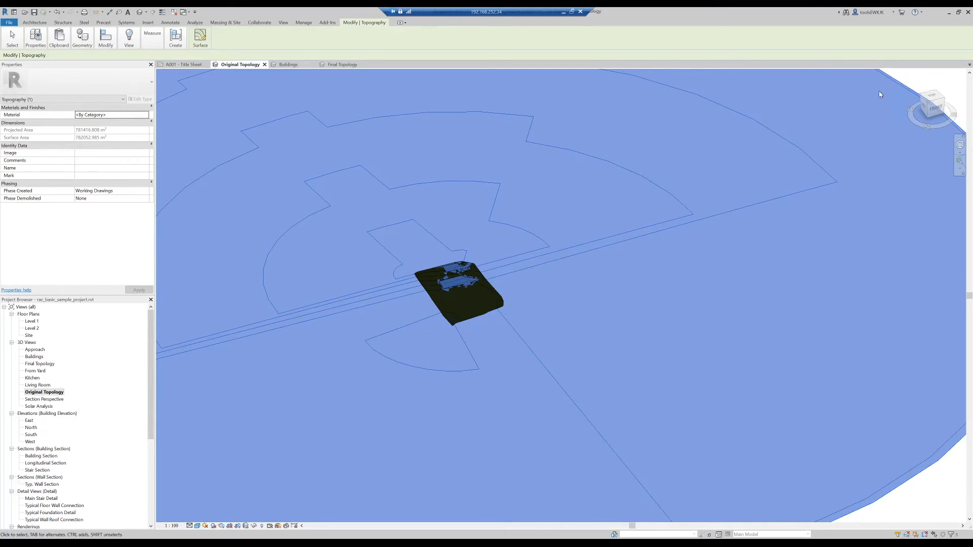
pyautogui.rightClick(881, 95)
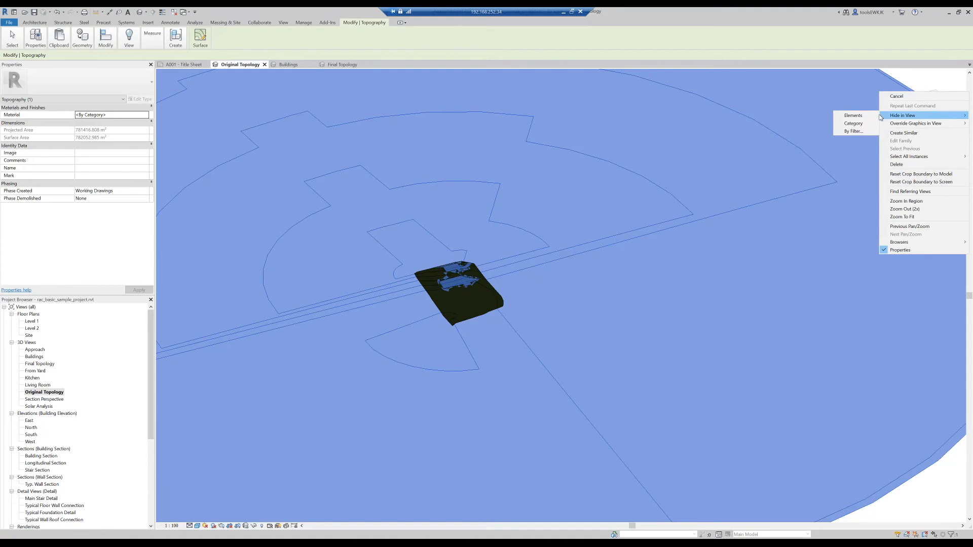
pyautogui.click(853, 116)
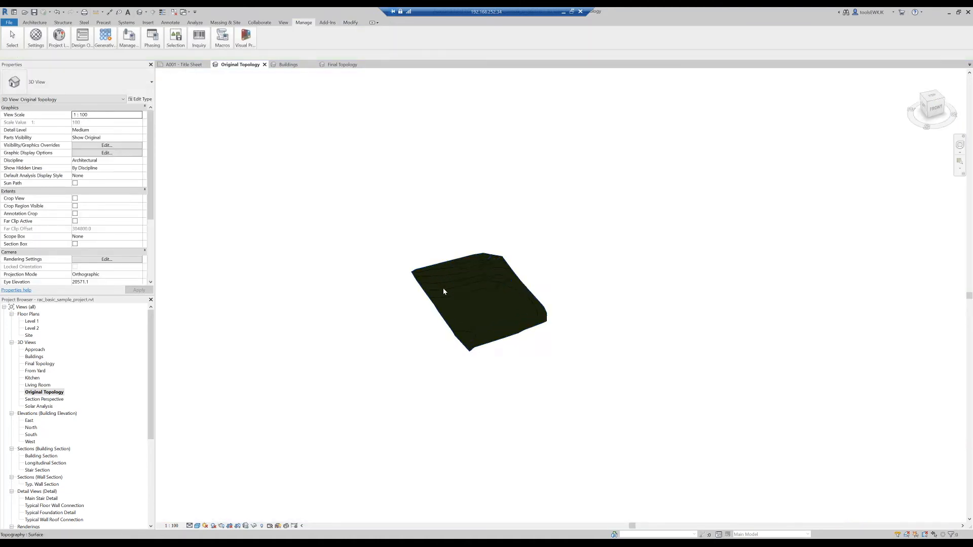
pyautogui.scroll(4, 476, 299)
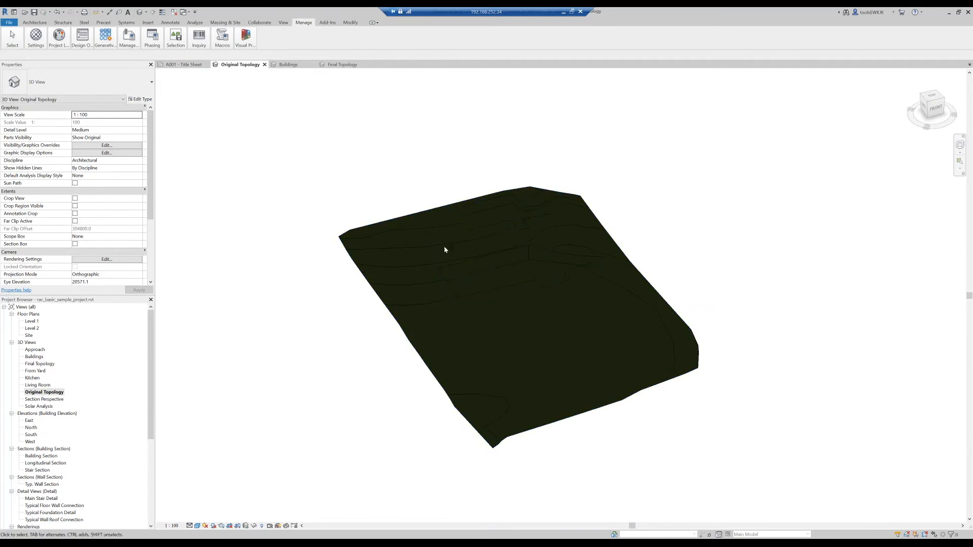
# - Open the Final Topology view and hide the original grass topography element around the building cut-outs
pyautogui.doubleClick(38, 364)
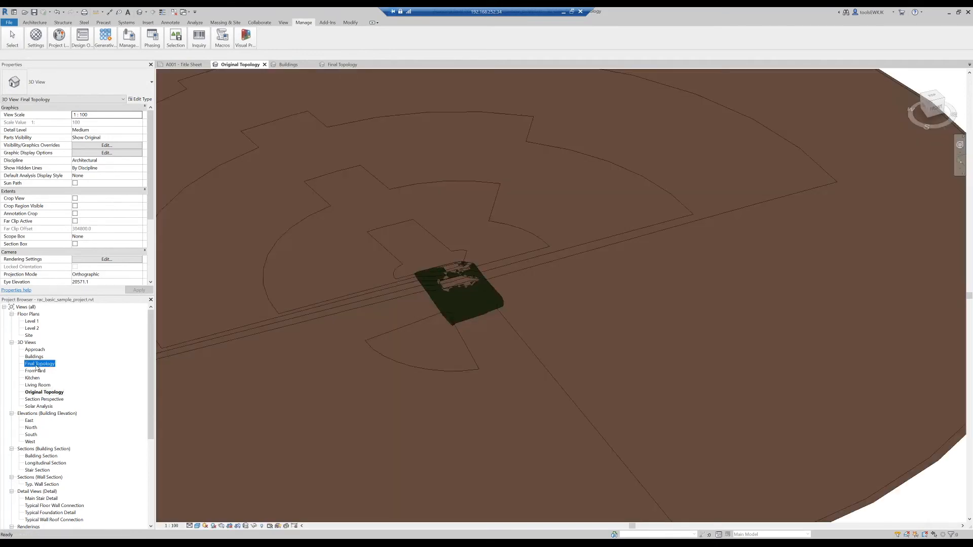
pyautogui.click(499, 298)
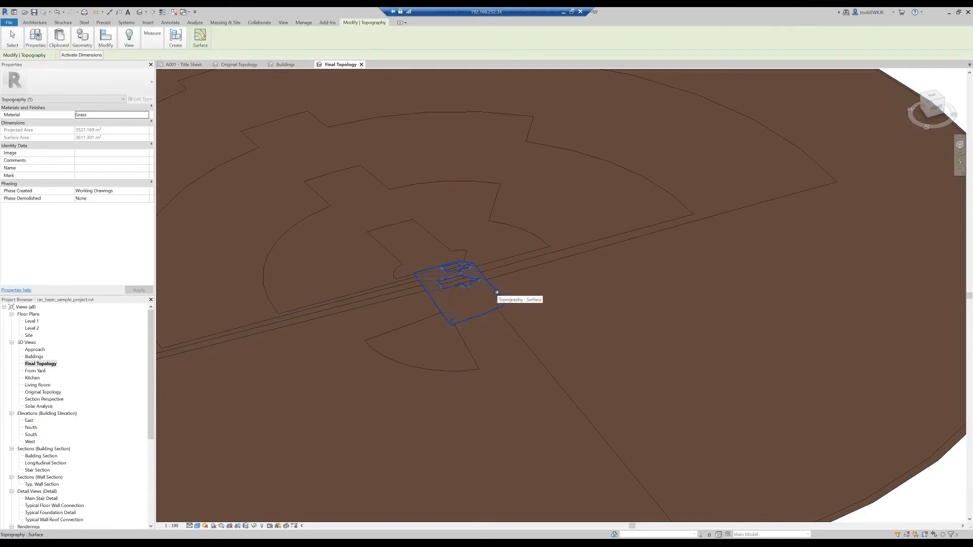
pyautogui.rightClick(497, 292)
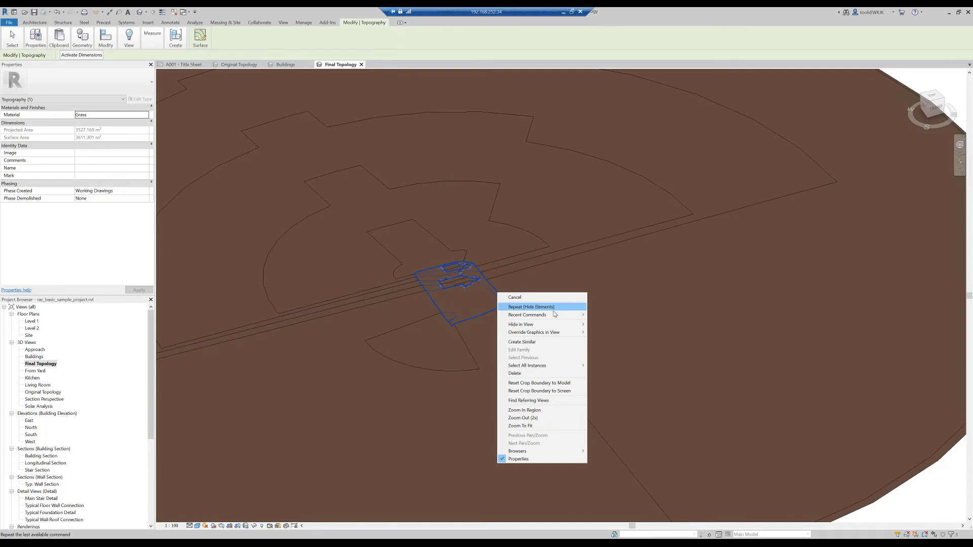
pyautogui.moveTo(568, 324)
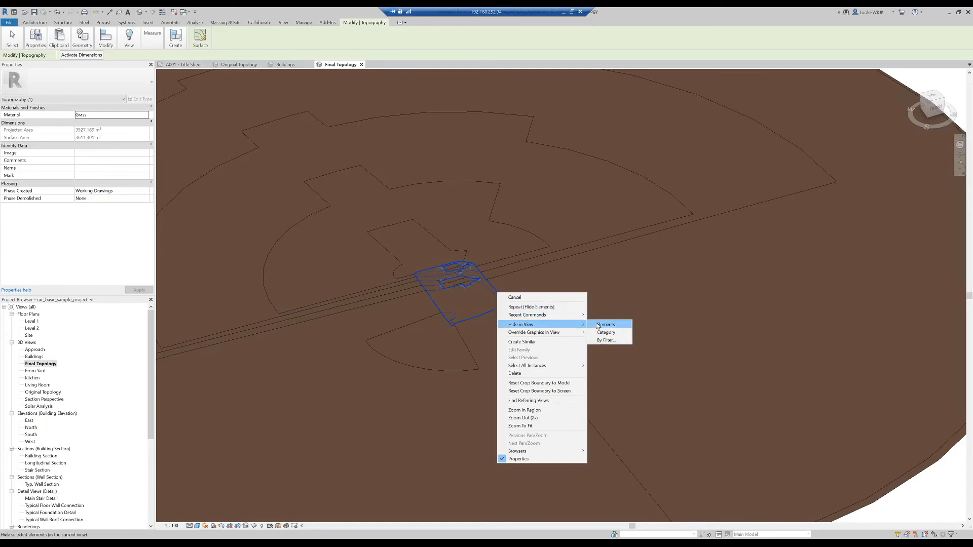
pyautogui.click(597, 326)
# - Hide both grass building cut-out surfaces, the smaller and the larger, as elements in the Final Topology view
pyautogui.click(464, 288)
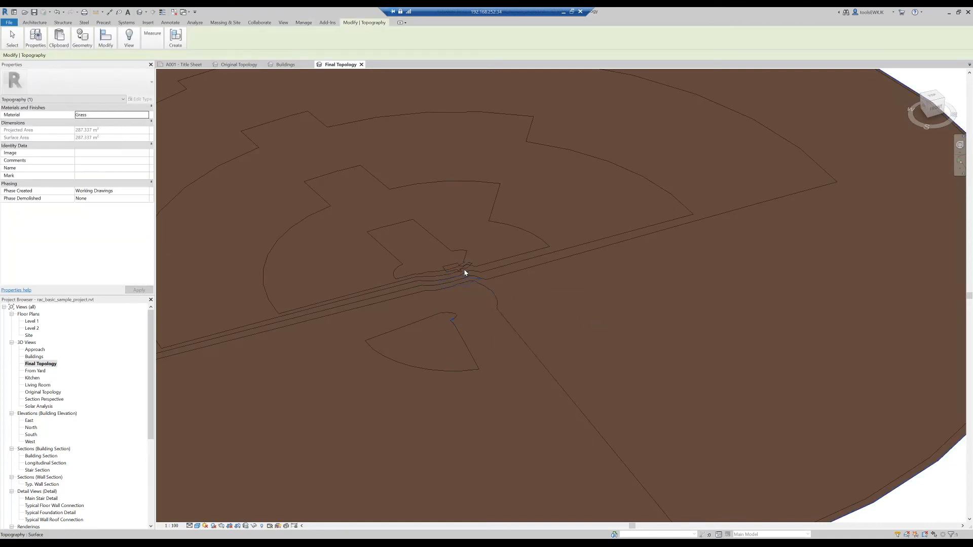
pyautogui.click(465, 271)
pyautogui.rightClick(465, 271)
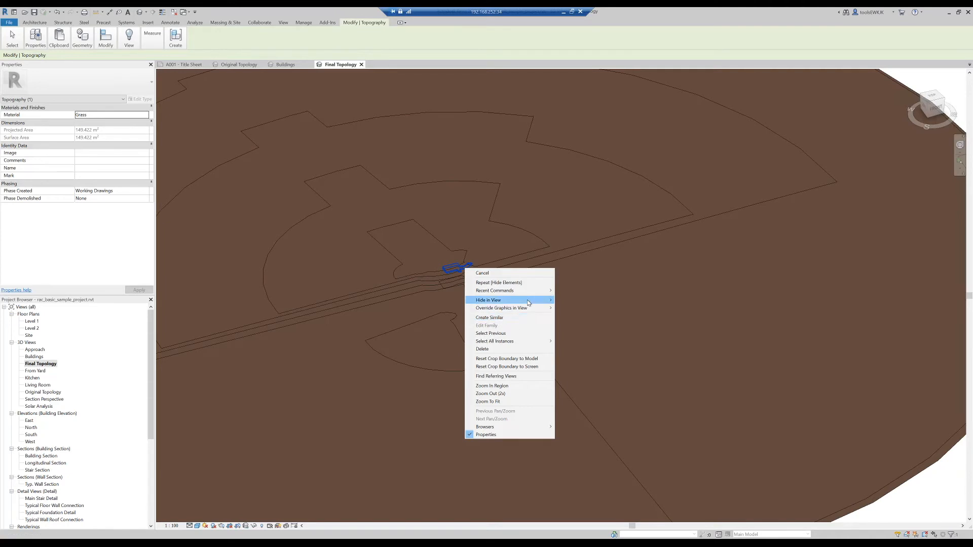
pyautogui.moveTo(527, 303)
pyautogui.click(570, 303)
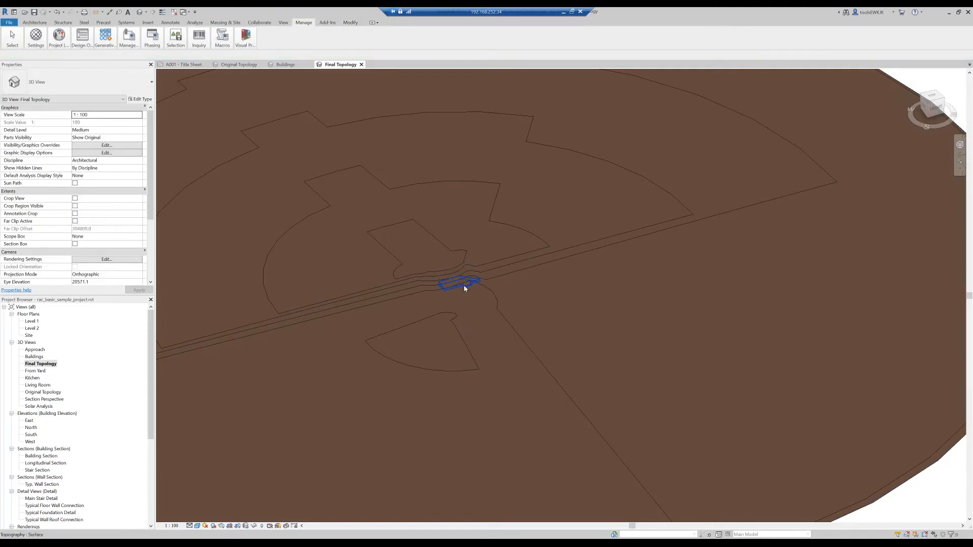
pyautogui.click(464, 287)
pyautogui.rightClick(464, 288)
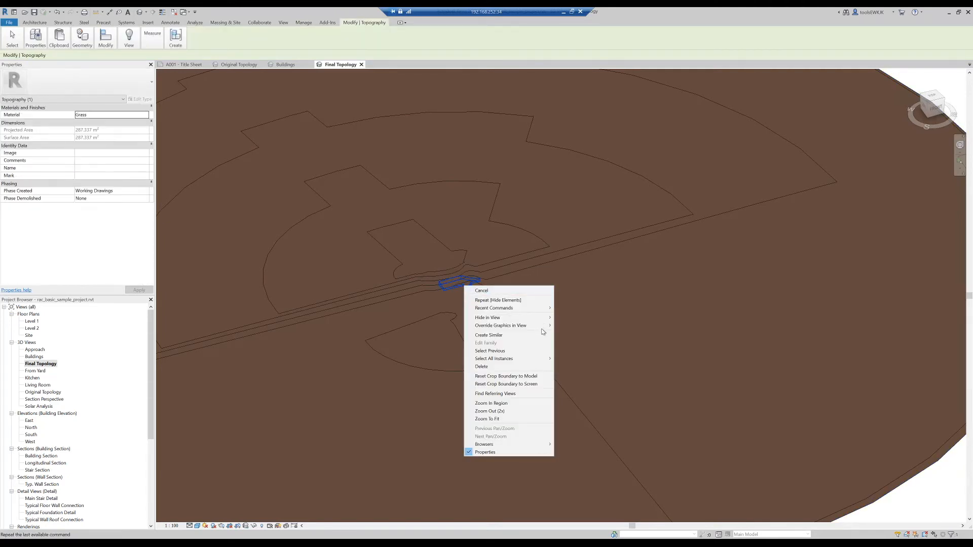
pyautogui.moveTo(537, 319)
pyautogui.click(571, 319)
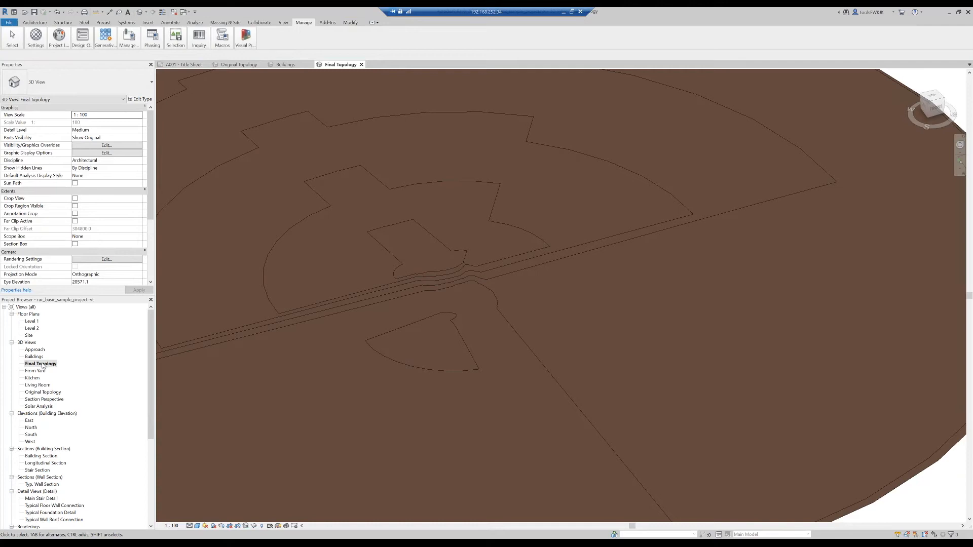
# - Copy the larger building cut-out surface from the Original Topology view and paste it into Final Topology aligned to the same place
pyautogui.doubleClick(36, 395)
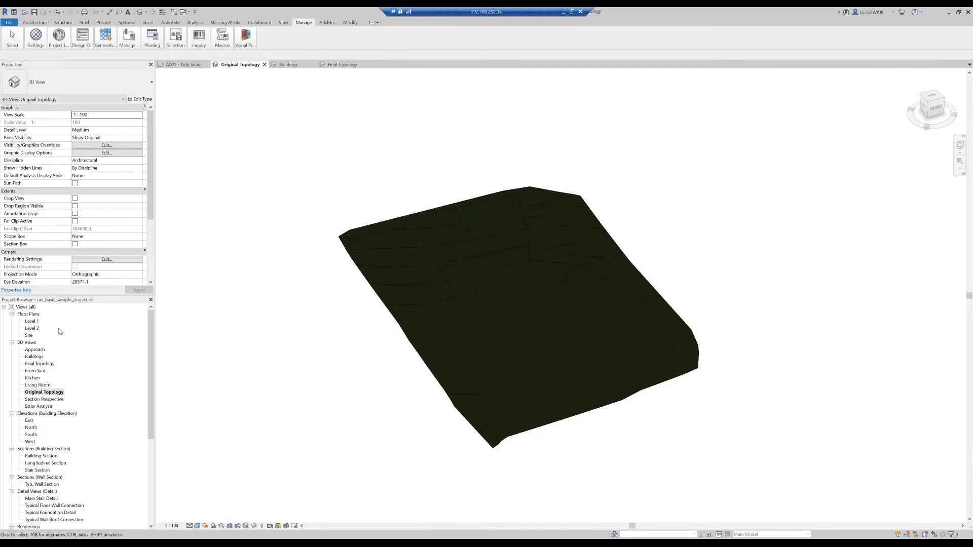
pyautogui.click(514, 284)
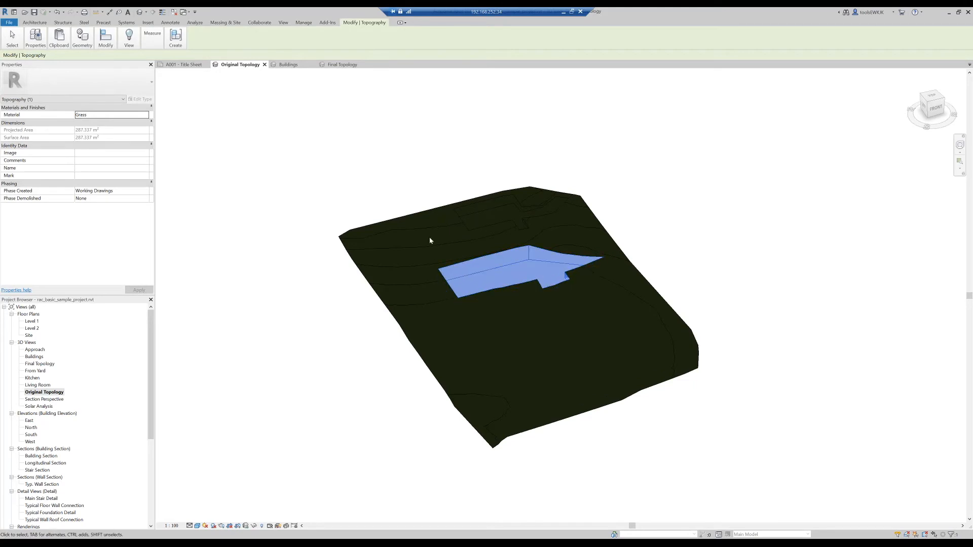
pyautogui.moveTo(61, 40)
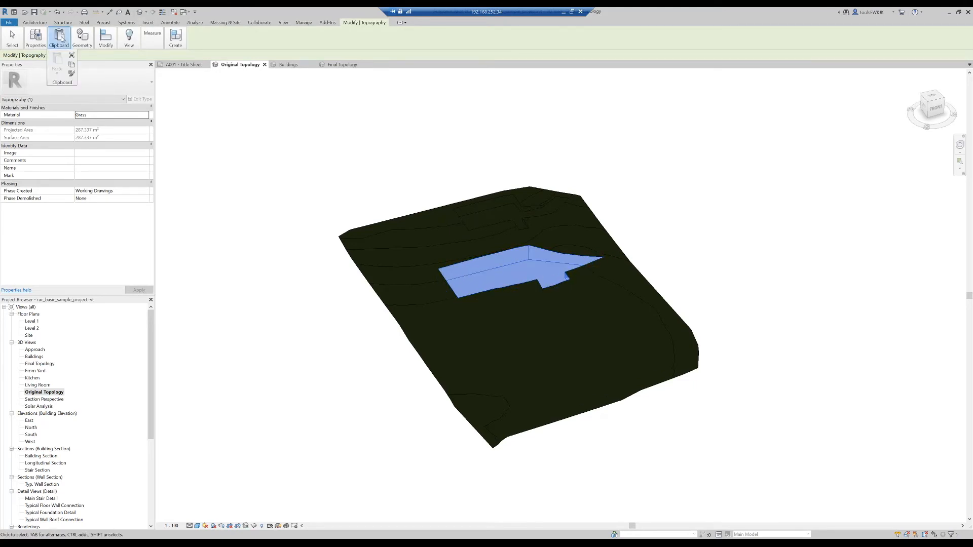
pyautogui.click(72, 64)
pyautogui.doubleClick(40, 364)
pyautogui.moveTo(59, 40)
pyautogui.click(58, 76)
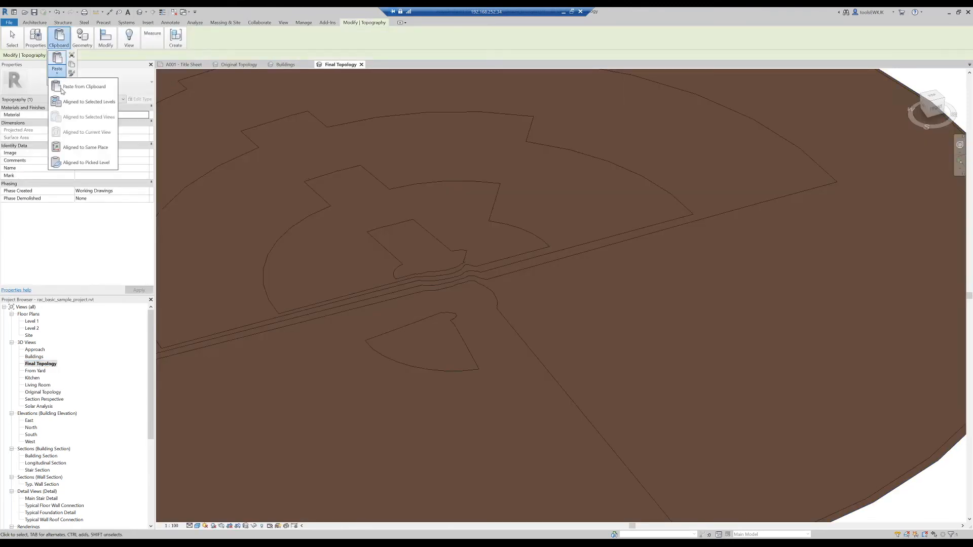
pyautogui.click(80, 148)
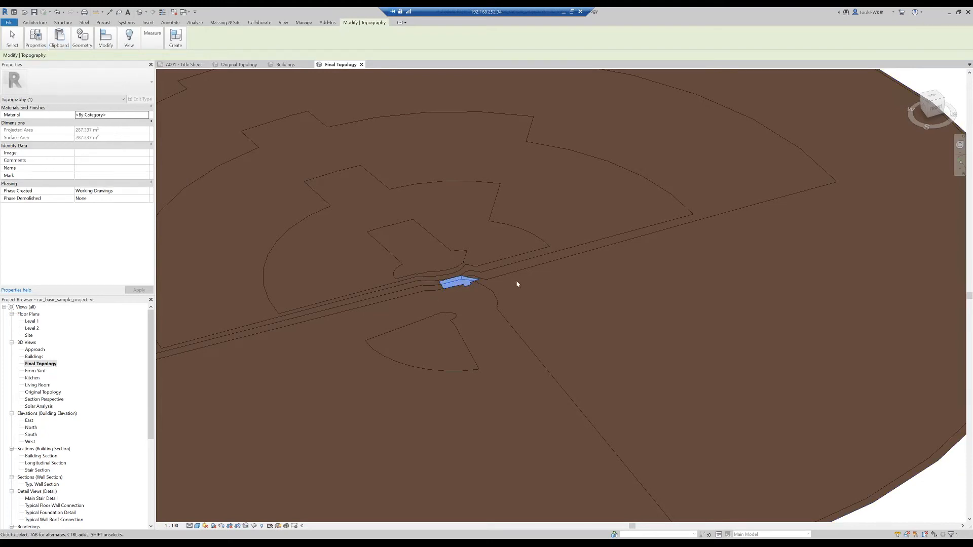
pyautogui.scroll(-4, 516, 281)
pyautogui.click(860, 471)
pyautogui.scroll(4, 467, 286)
pyautogui.scroll(2, 467, 286)
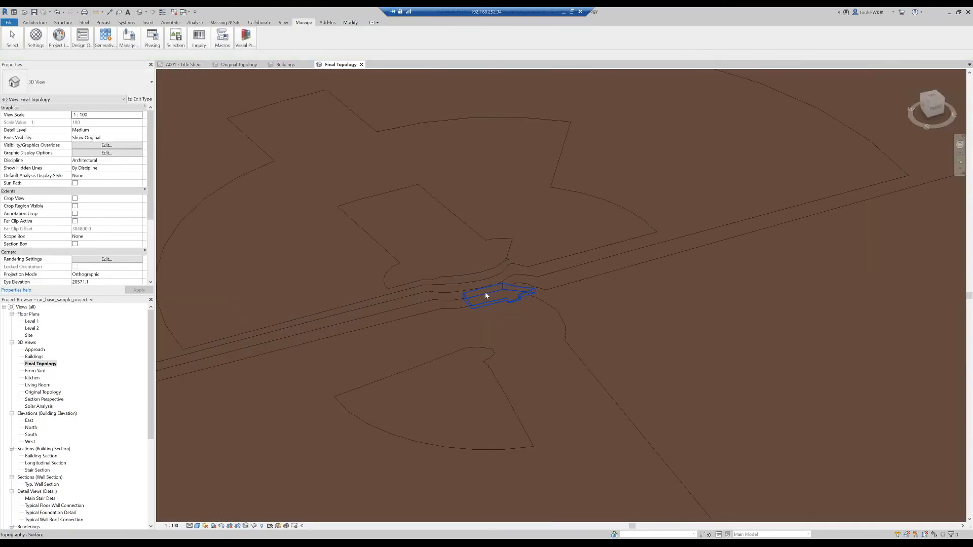
pyautogui.scroll(-2, 507, 300)
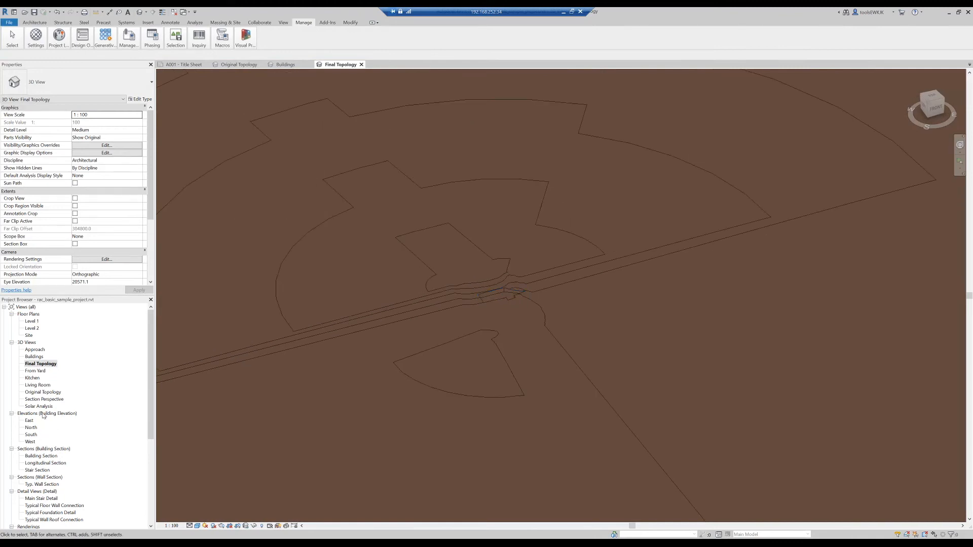
# - Copy the smaller building cut-out surface from Original Topology, paste it into Final Topology aligned to the same place, and clear the selection
pyautogui.doubleClick(43, 392)
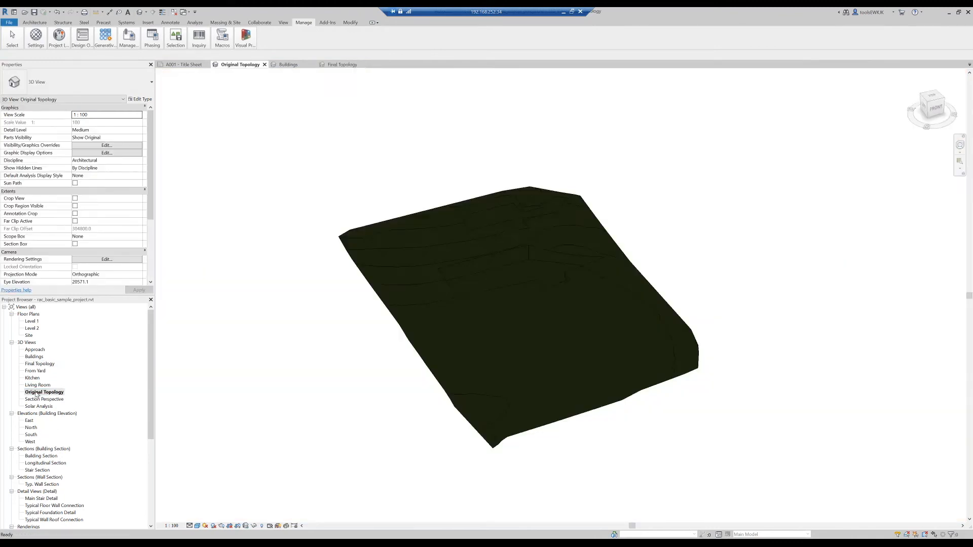
pyautogui.click(500, 226)
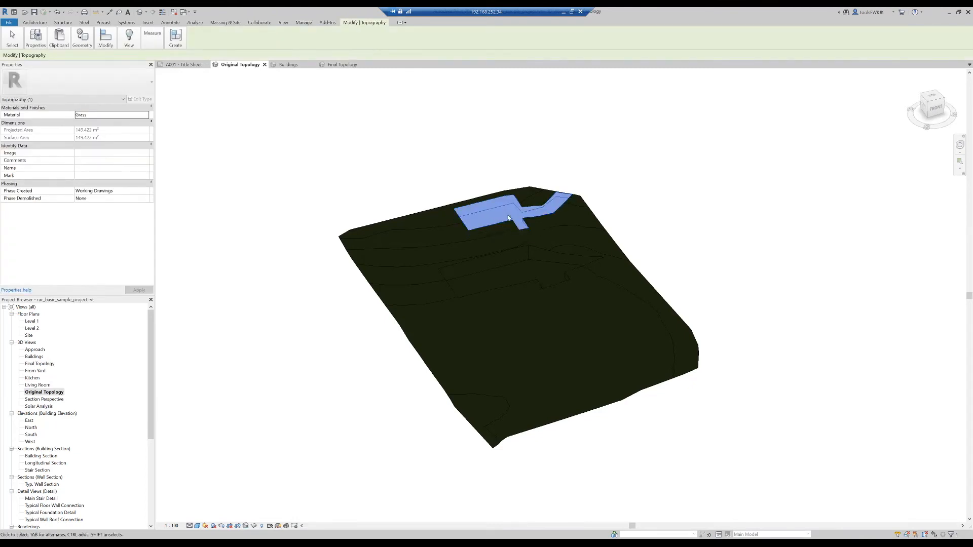
pyautogui.click(58, 38)
pyautogui.click(73, 64)
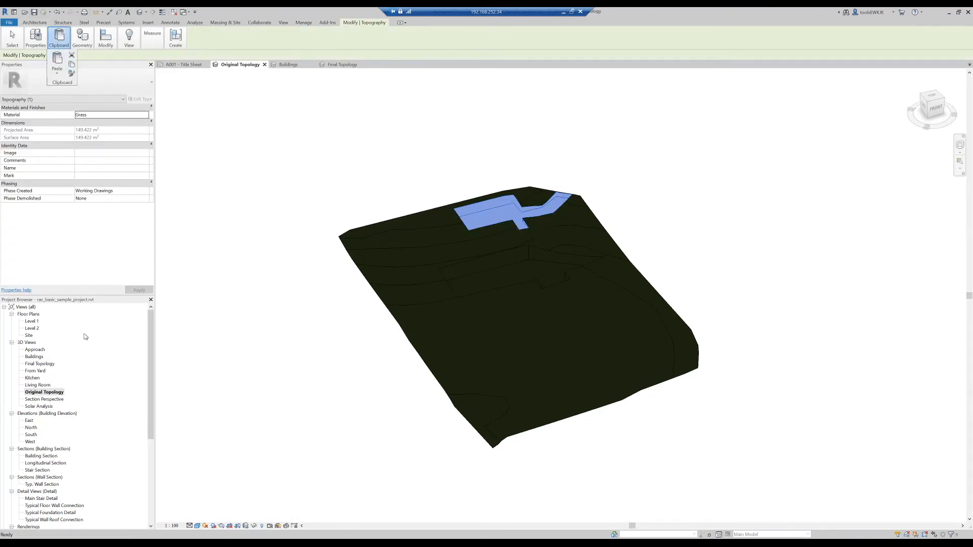
pyautogui.doubleClick(40, 364)
pyautogui.click(59, 41)
pyautogui.click(56, 71)
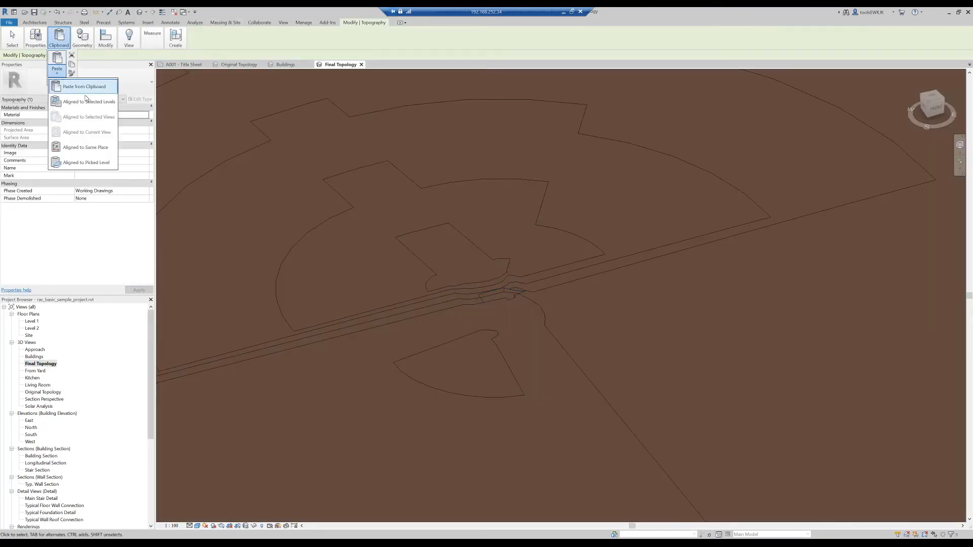
pyautogui.click(85, 147)
pyautogui.scroll(2, 499, 278)
pyautogui.scroll(-5, 509, 283)
pyautogui.scroll(-2, 514, 285)
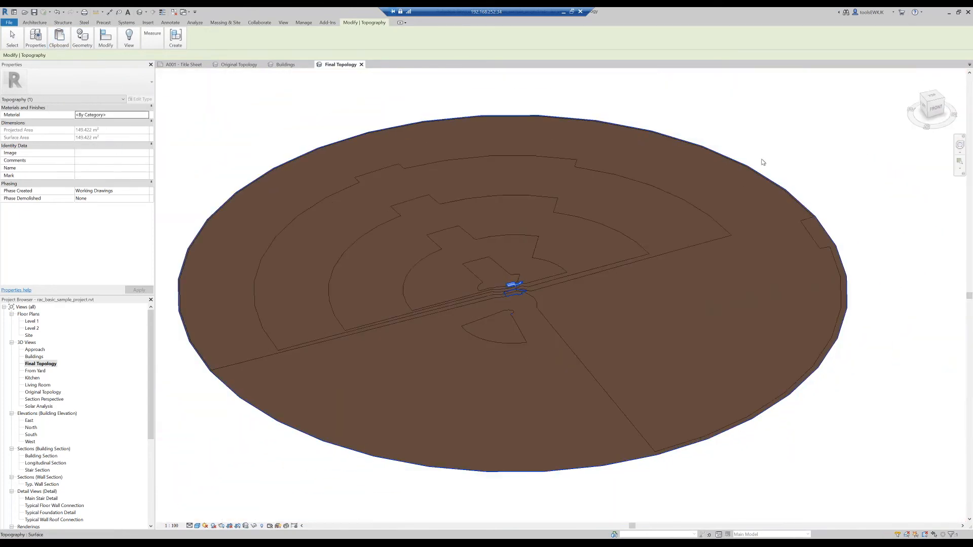
pyautogui.press('Escape')
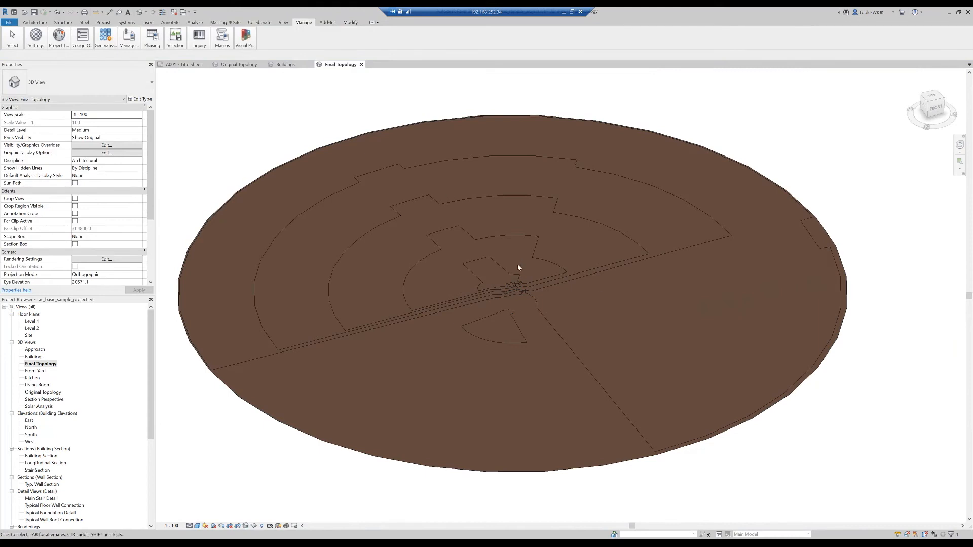
# - Look up the STL option among the CAD export formats for the Final Topology view without exporting
pyautogui.click(9, 23)
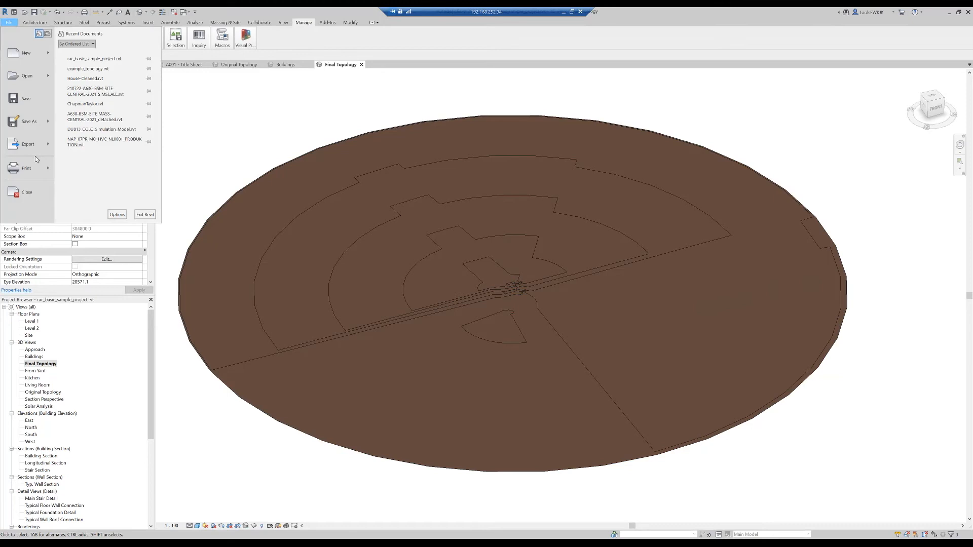
pyautogui.click(50, 149)
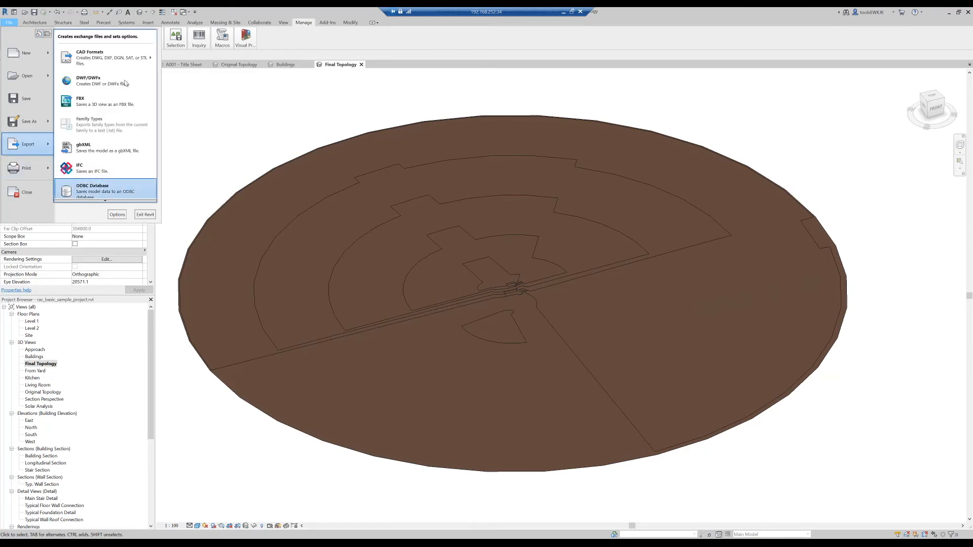
pyautogui.moveTo(151, 59)
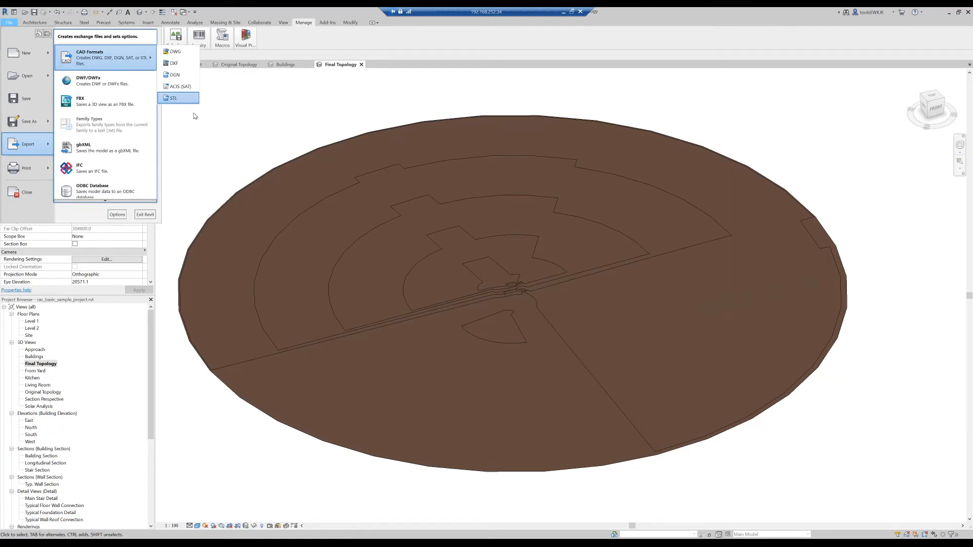
pyautogui.click(189, 112)
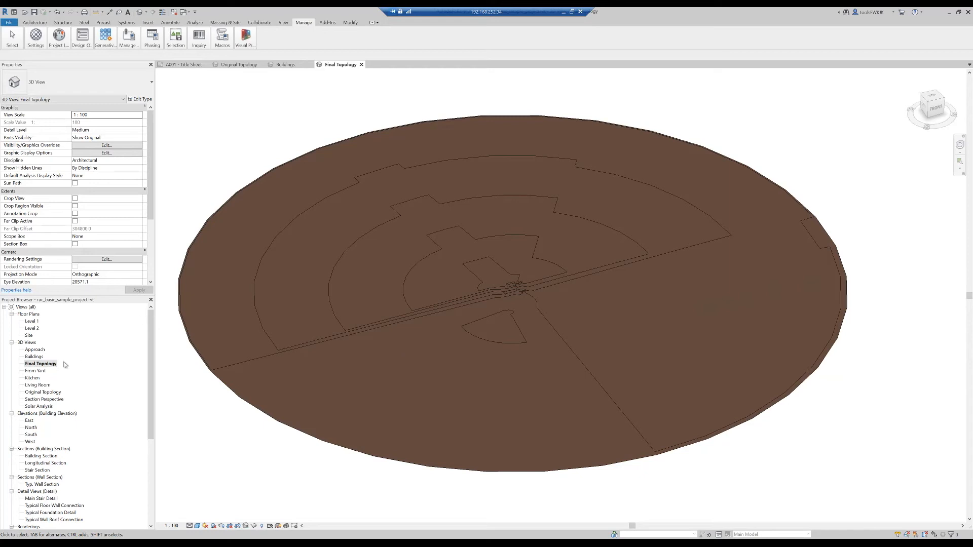
# - Open the Buildings 3D view and turn off its section box
pyautogui.doubleClick(39, 358)
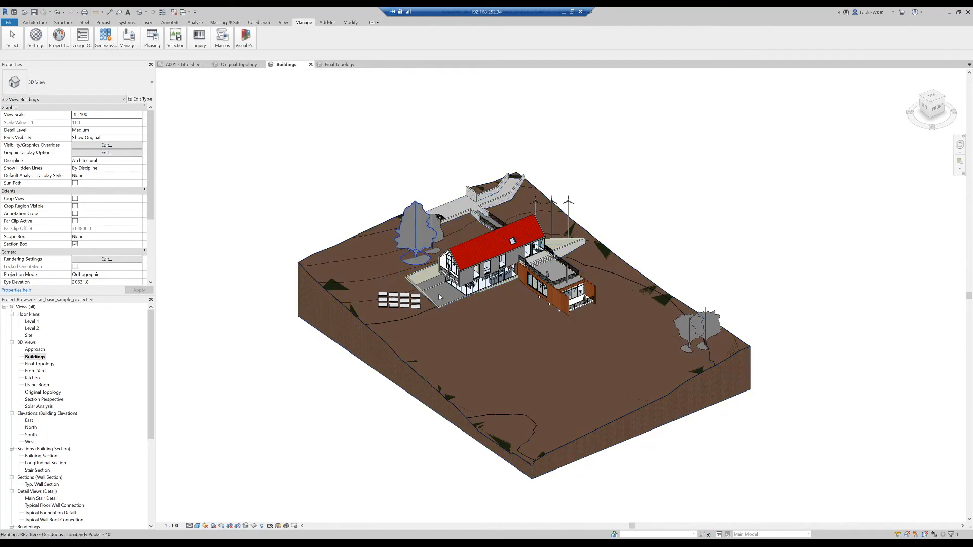
pyautogui.scroll(-1, 85, 247)
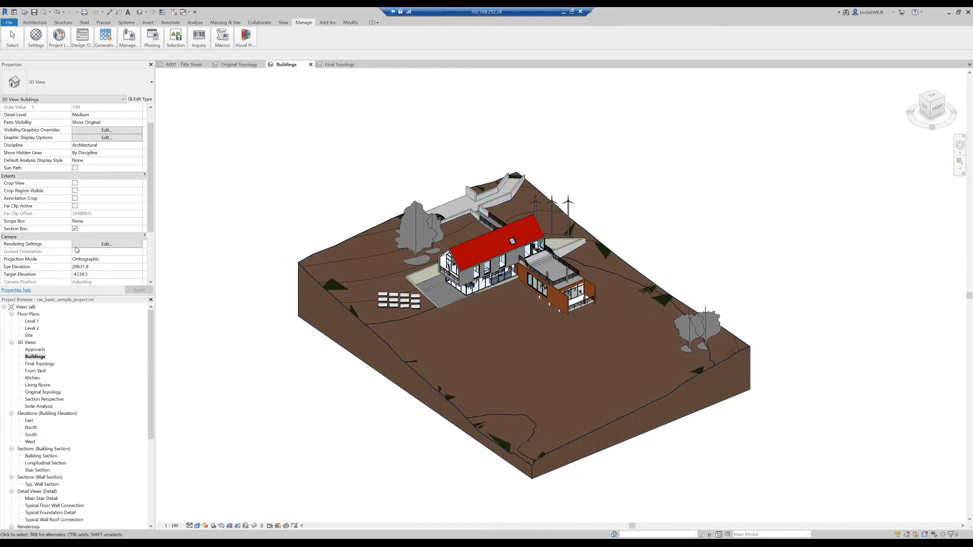
pyautogui.click(75, 229)
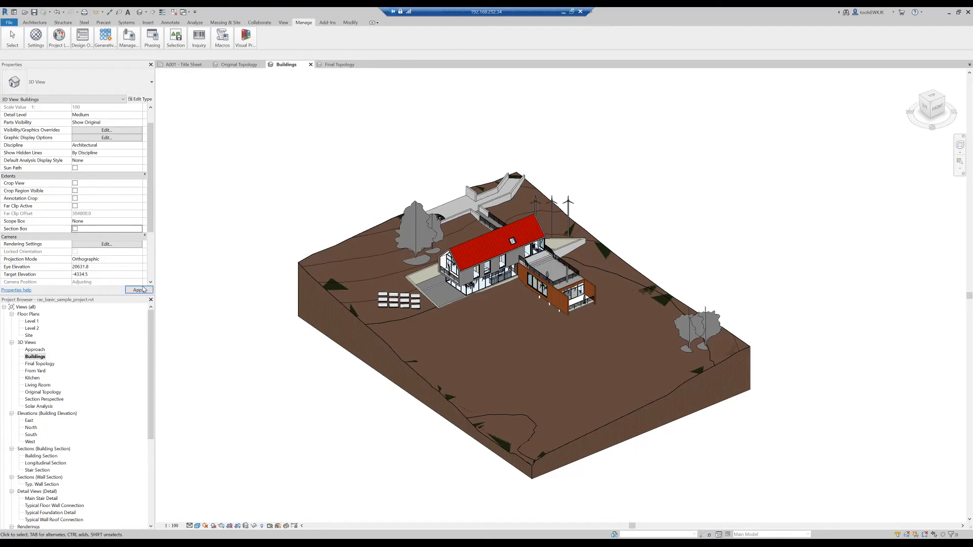
pyautogui.click(142, 290)
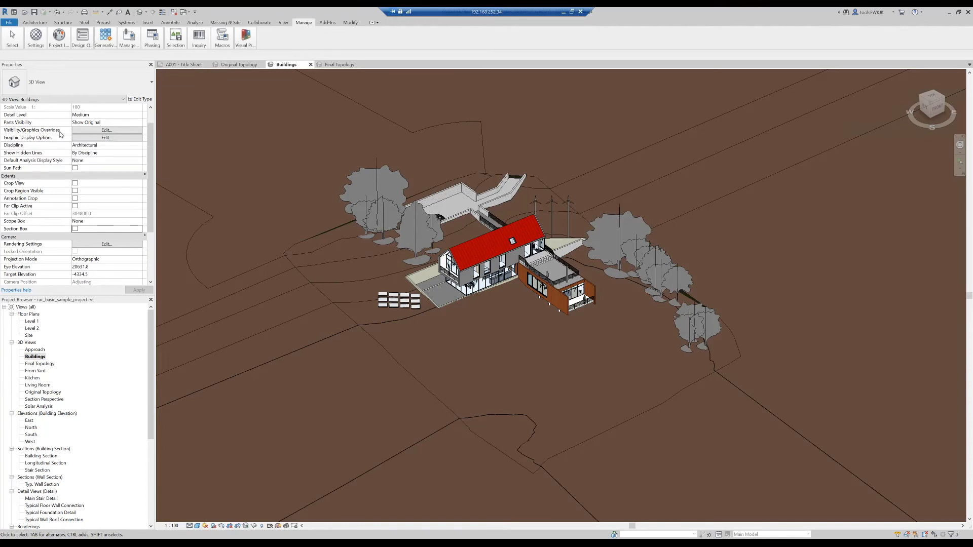
# - Hide the Topography model category in the Buildings view through its visibility/graphics overrides
pyautogui.click(103, 130)
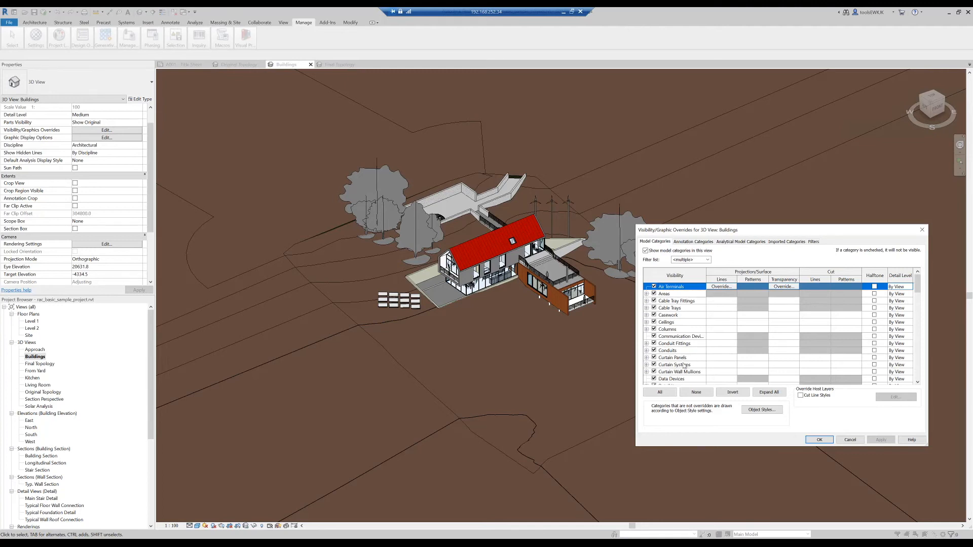
pyautogui.scroll(-1, 679, 354)
pyautogui.scroll(-4, 699, 350)
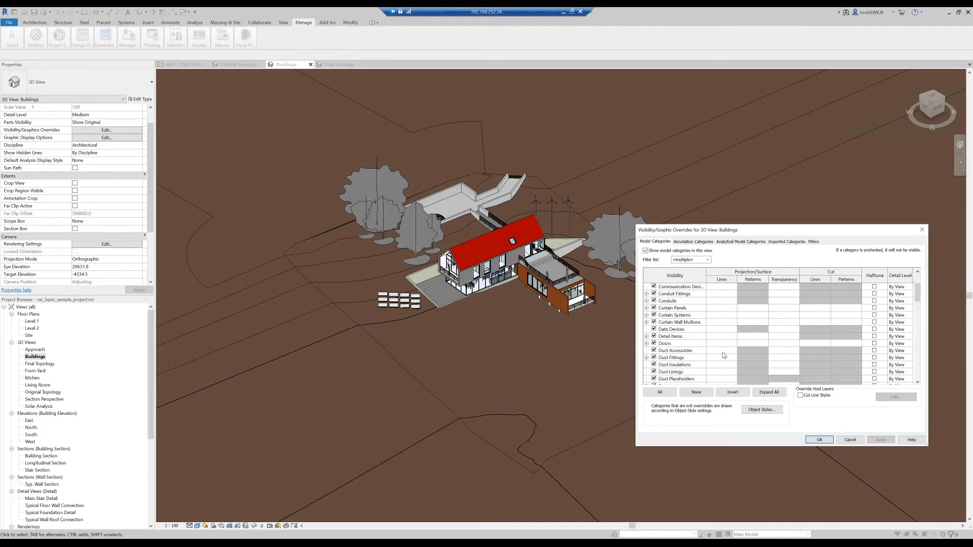
pyautogui.moveTo(917, 304); pyautogui.dragTo(918, 376)
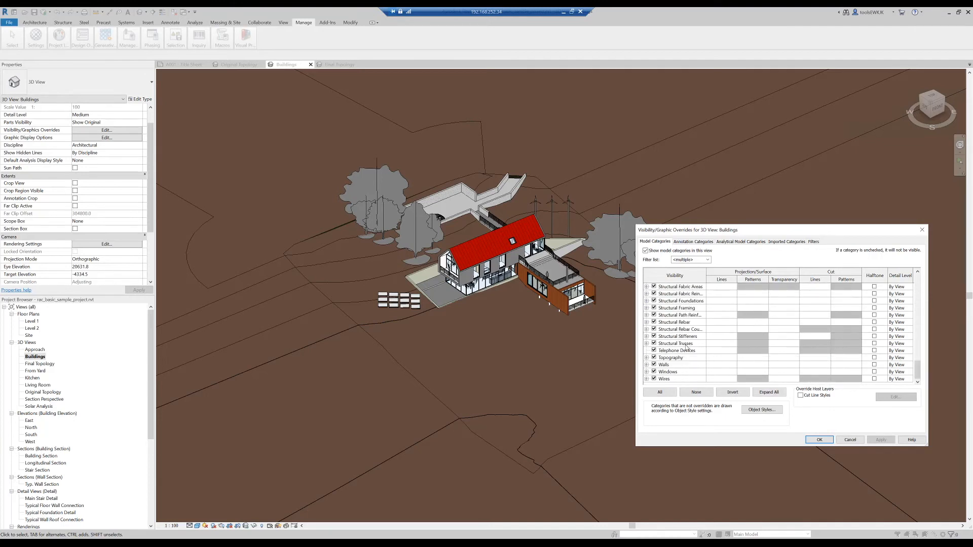
pyautogui.click(654, 358)
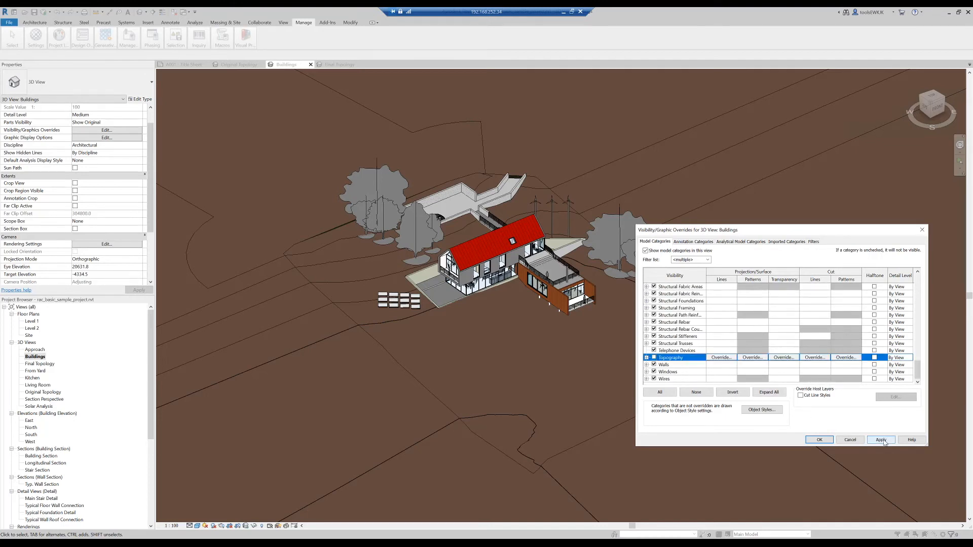
pyautogui.click(882, 439)
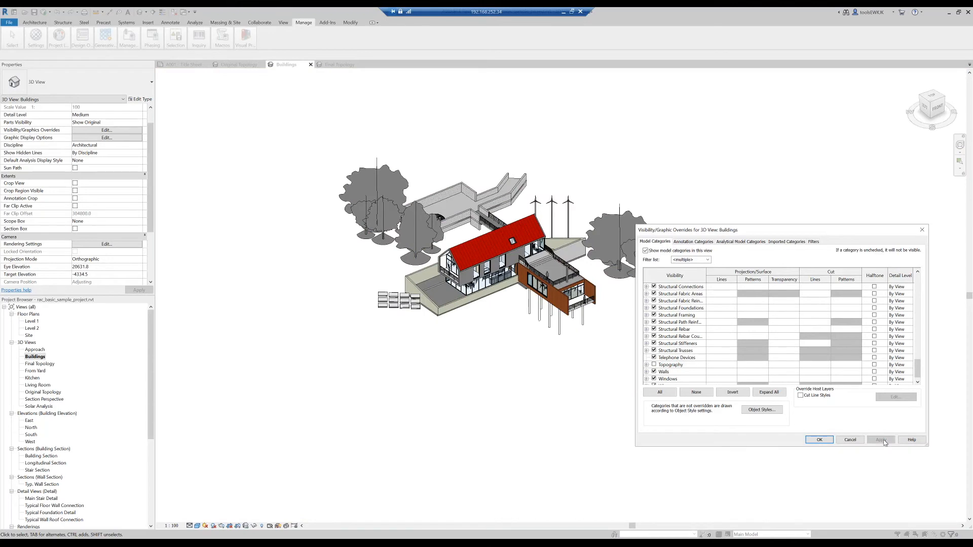
# - Hide the Planting model category in the Buildings view and apply the override
pyautogui.scroll(3, 750, 338)
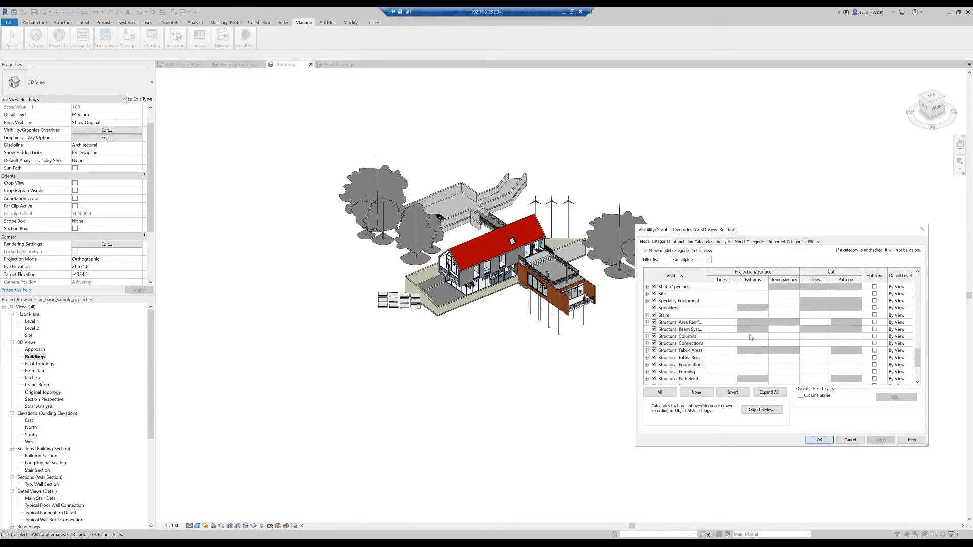
pyautogui.scroll(1, 750, 338)
pyautogui.moveTo(920, 353); pyautogui.dragTo(920, 278)
pyautogui.scroll(-3, 713, 356)
pyautogui.scroll(-5, 713, 357)
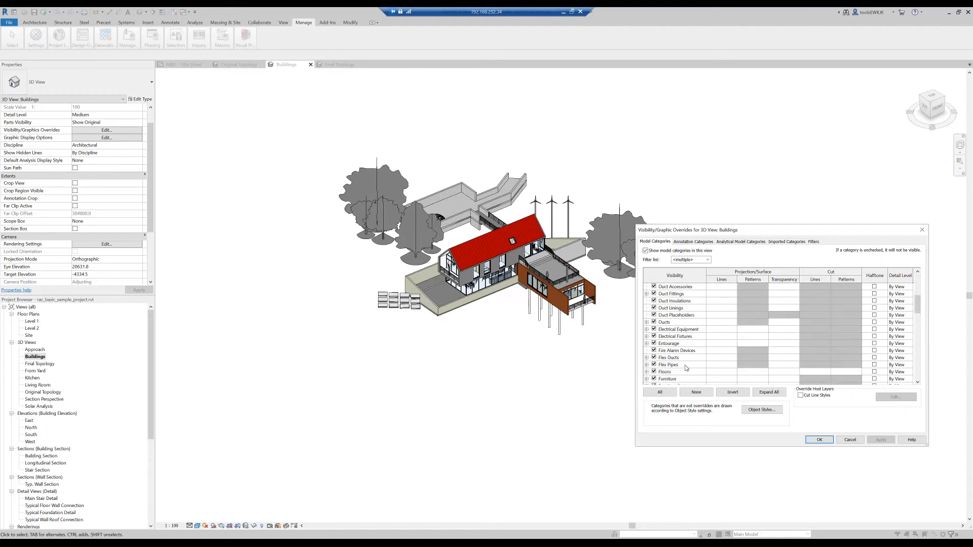
pyautogui.scroll(-3, 686, 368)
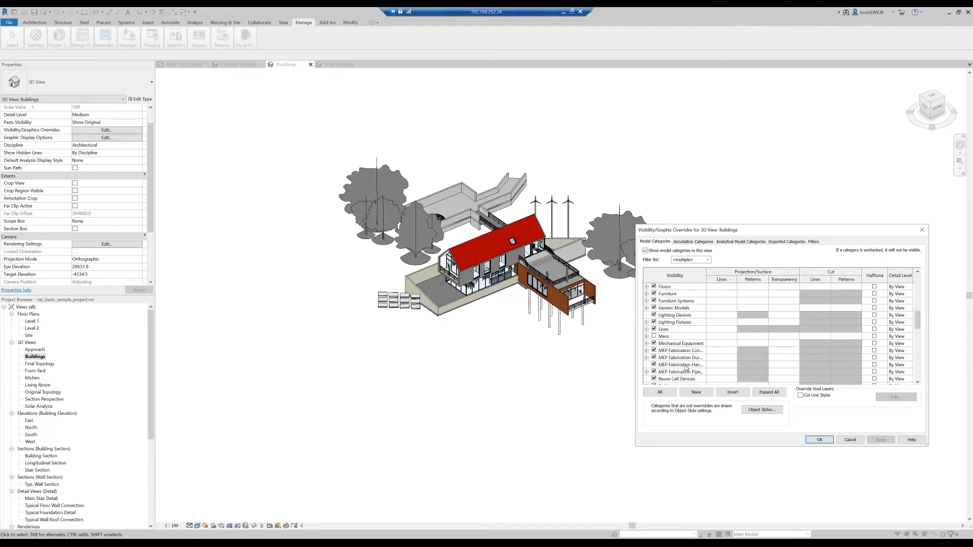
pyautogui.scroll(-3, 673, 381)
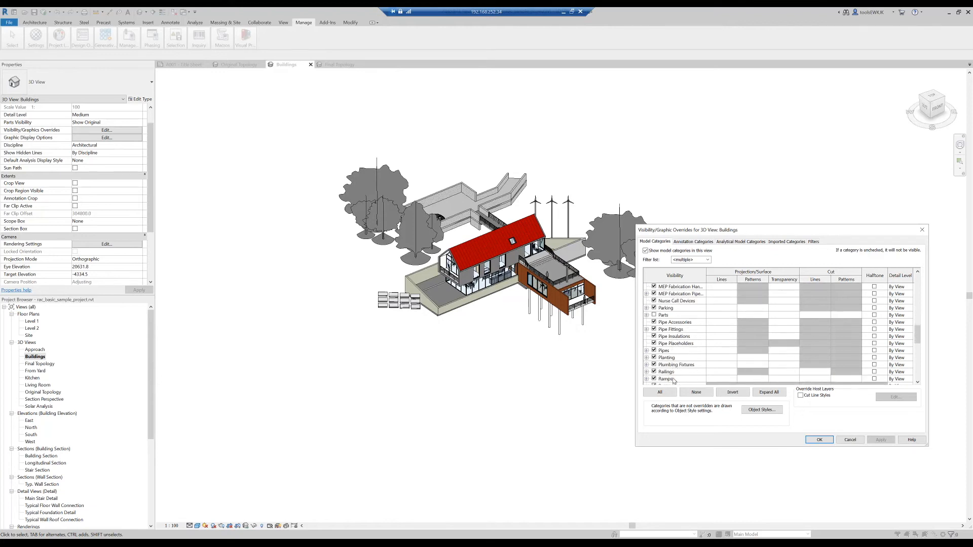
pyautogui.click(654, 358)
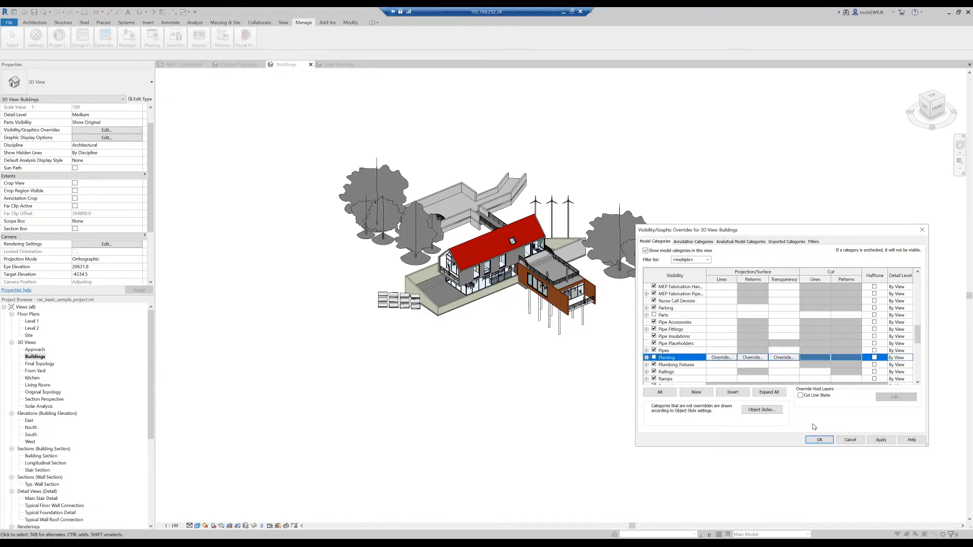
pyautogui.click(880, 440)
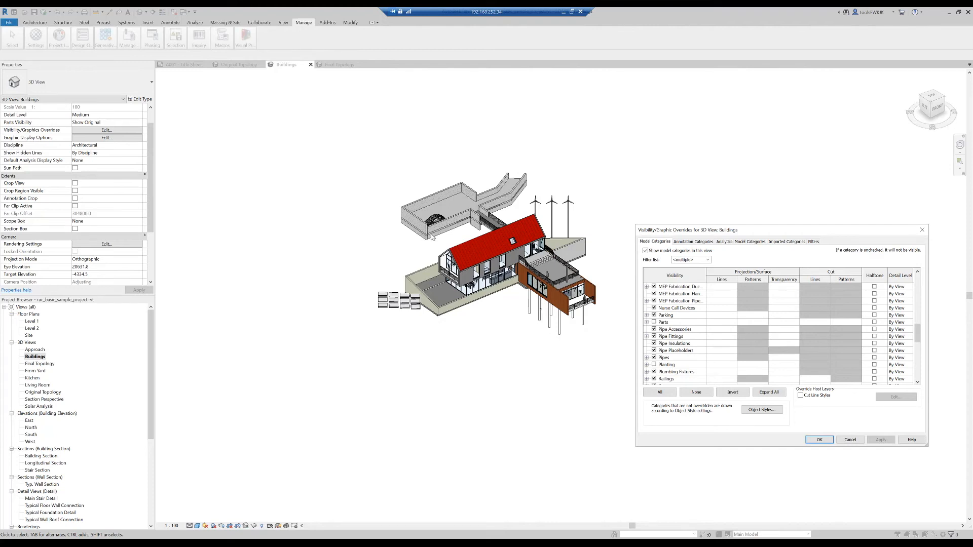
# - Hide the remaining unneeded elements of the Buildings view by category, including the parked car and solar panels, accept the overrides and check the building
pyautogui.scroll(2, 703, 350)
pyautogui.scroll(10, 703, 351)
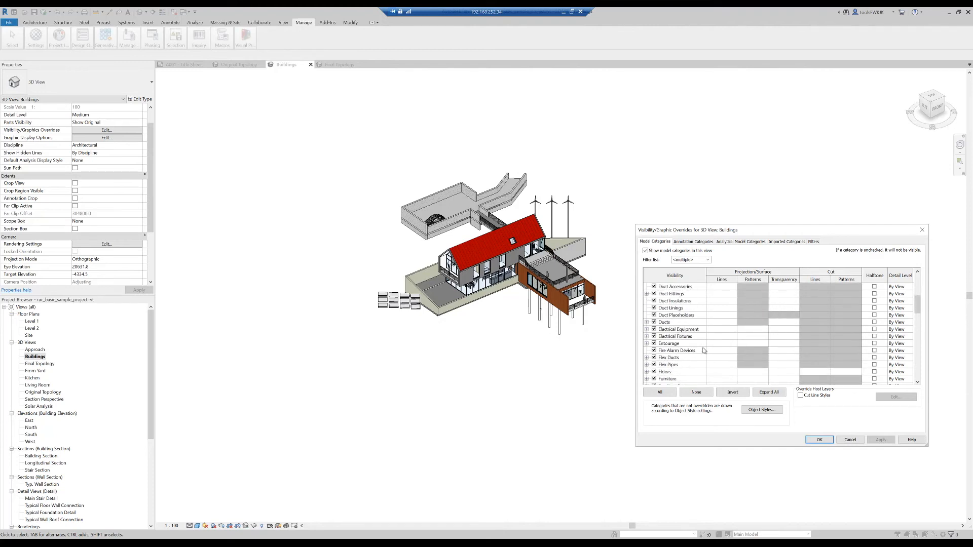
pyautogui.scroll(2, 704, 350)
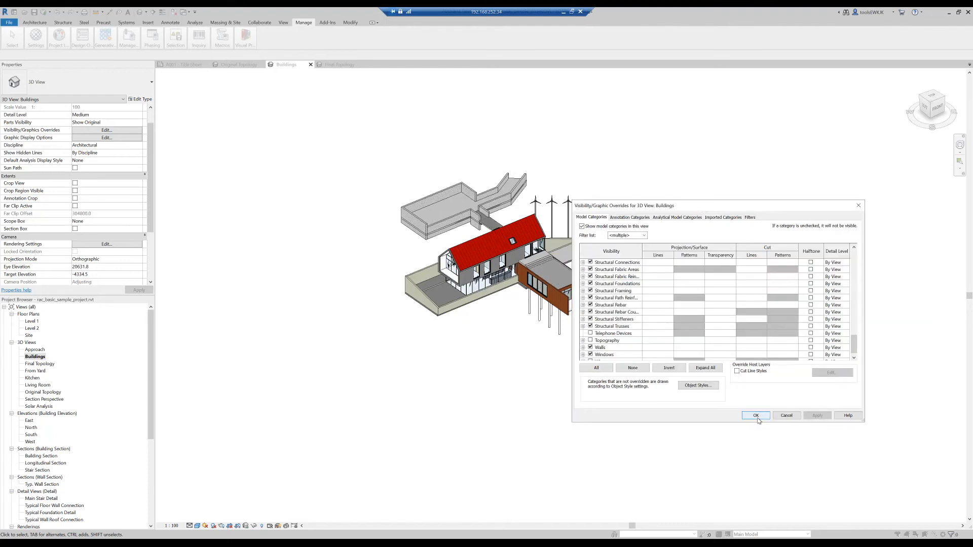
pyautogui.click(755, 418)
pyautogui.scroll(3, 456, 235)
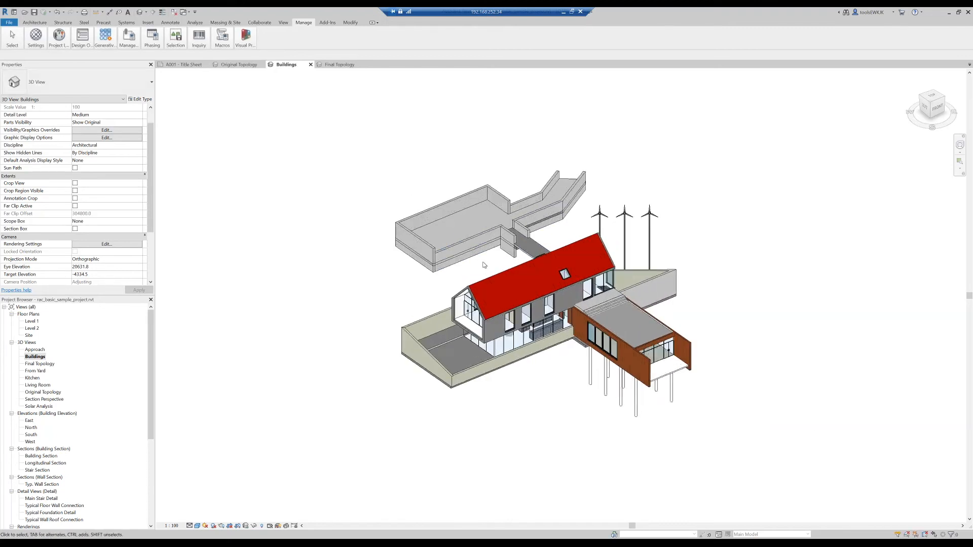
pyautogui.scroll(1, 523, 323)
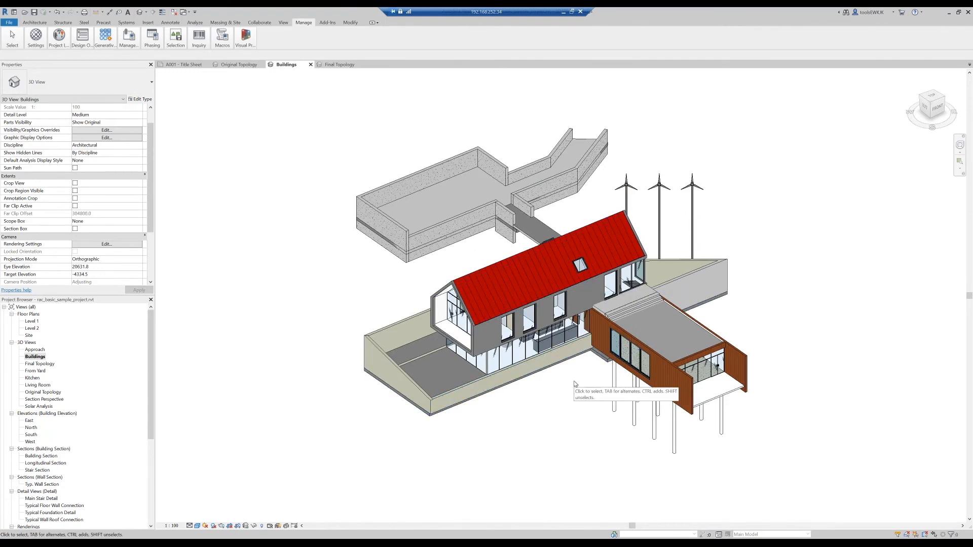
pyautogui.scroll(5, 553, 347)
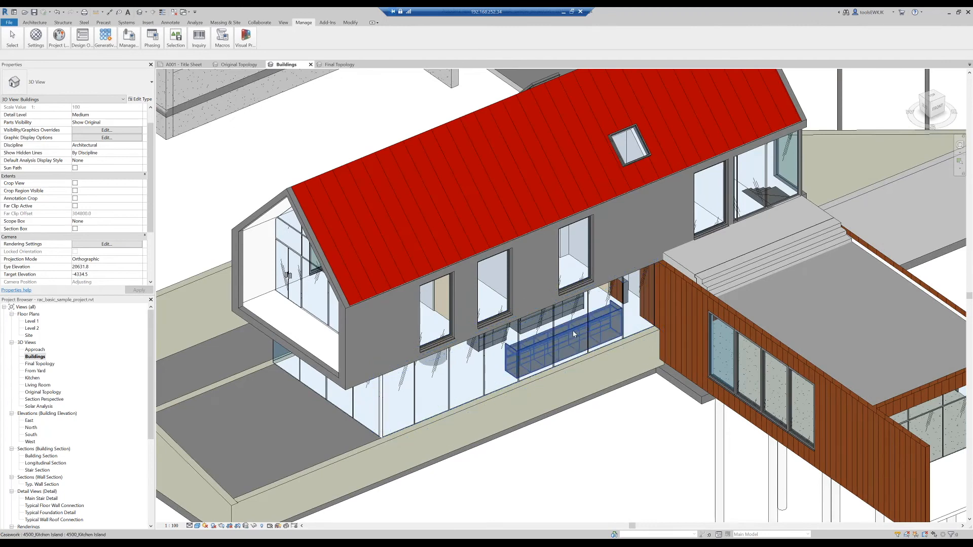
pyautogui.scroll(-5, 572, 331)
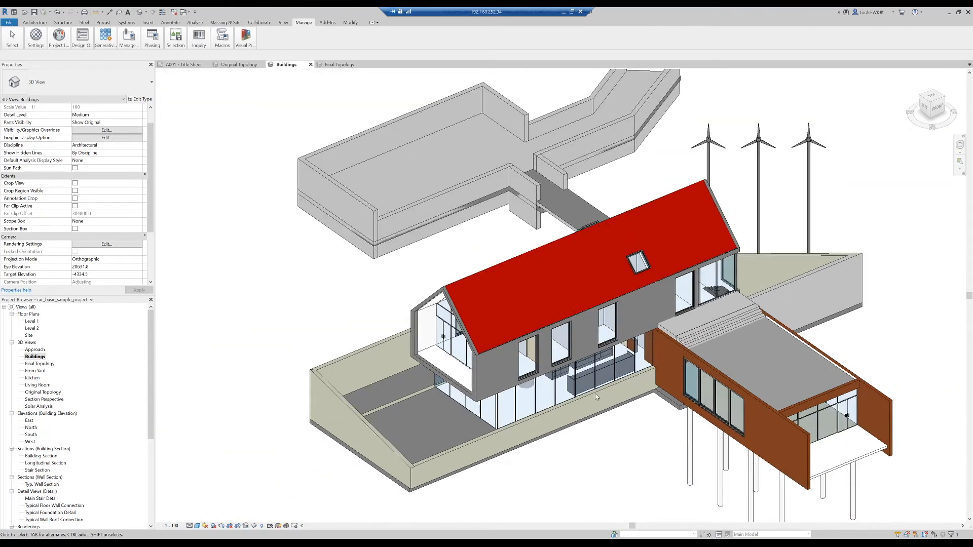
pyautogui.scroll(-1, 608, 401)
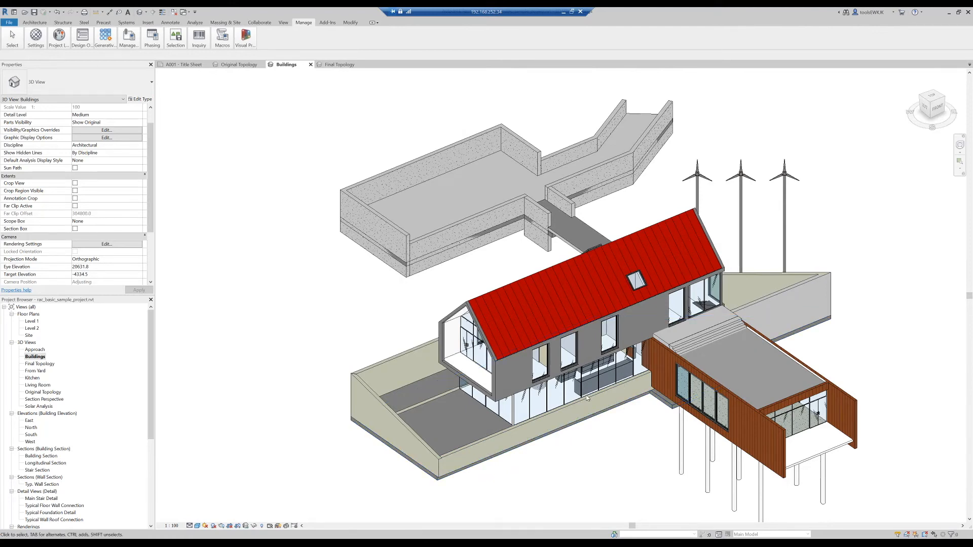
pyautogui.rightClick(38, 357)
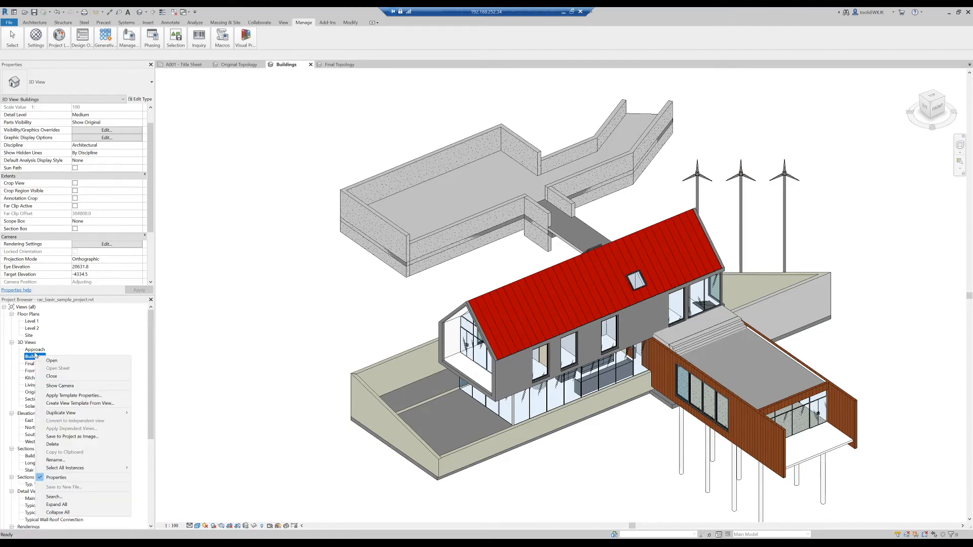
pyautogui.click(29, 360)
pyautogui.click(30, 360)
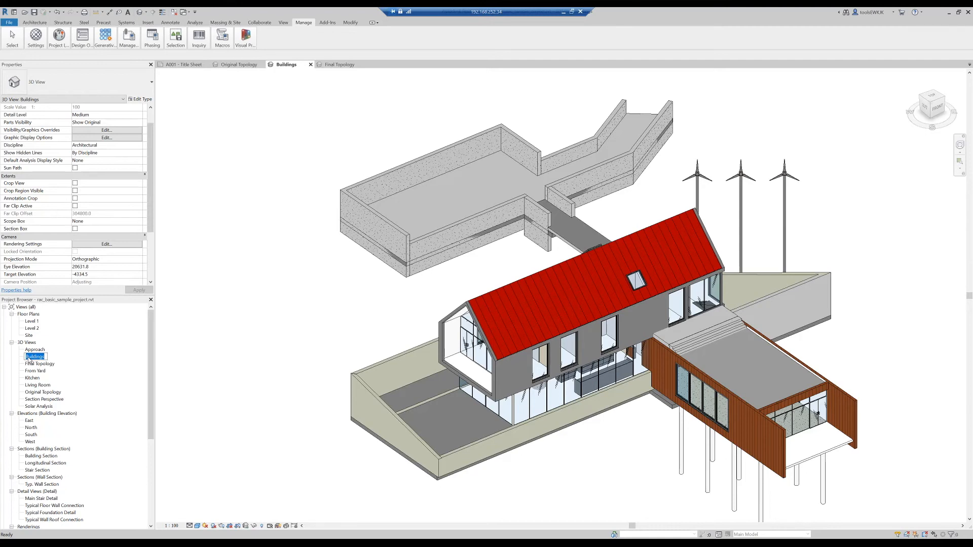
pyautogui.click(45, 357)
pyautogui.press('Return')
# - Start an STL export of the Buildings view in binary format at medium resolution, with the units set to Meters
pyautogui.click(8, 24)
pyautogui.moveTo(52, 149)
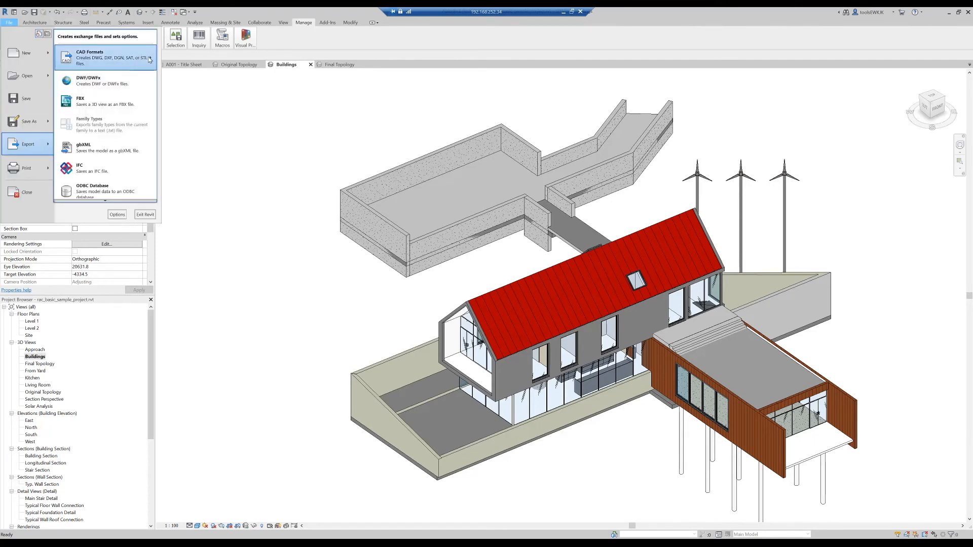
pyautogui.moveTo(149, 60)
pyautogui.click(175, 99)
pyautogui.click(534, 308)
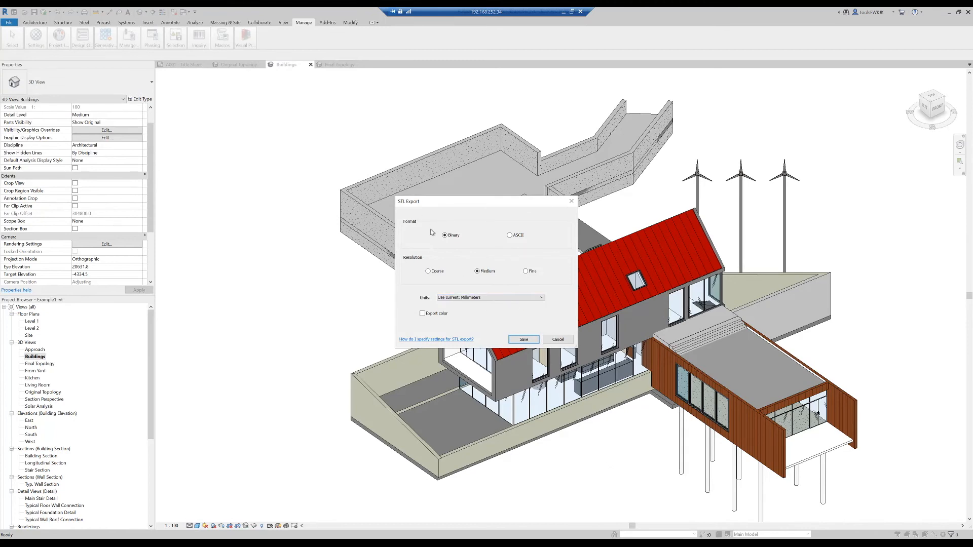
pyautogui.click(472, 298)
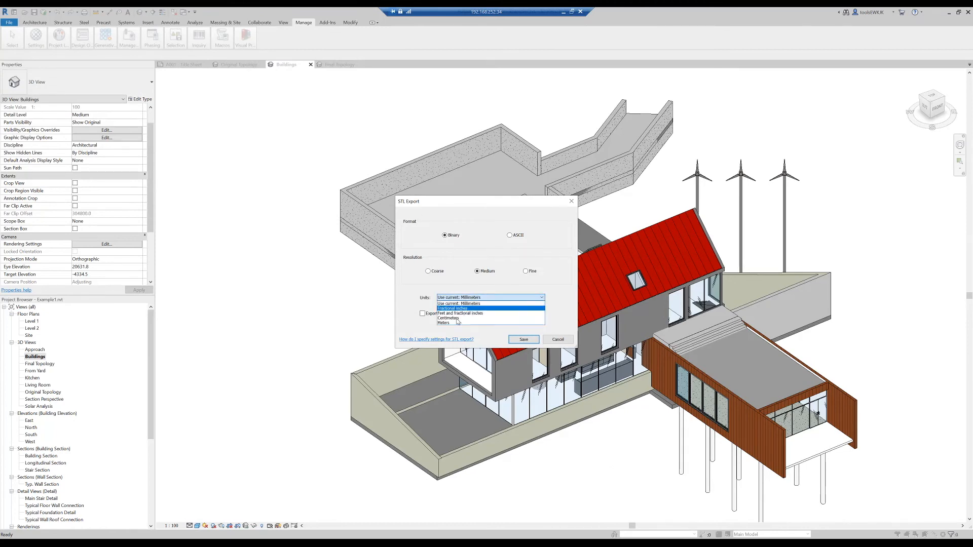
pyautogui.click(453, 324)
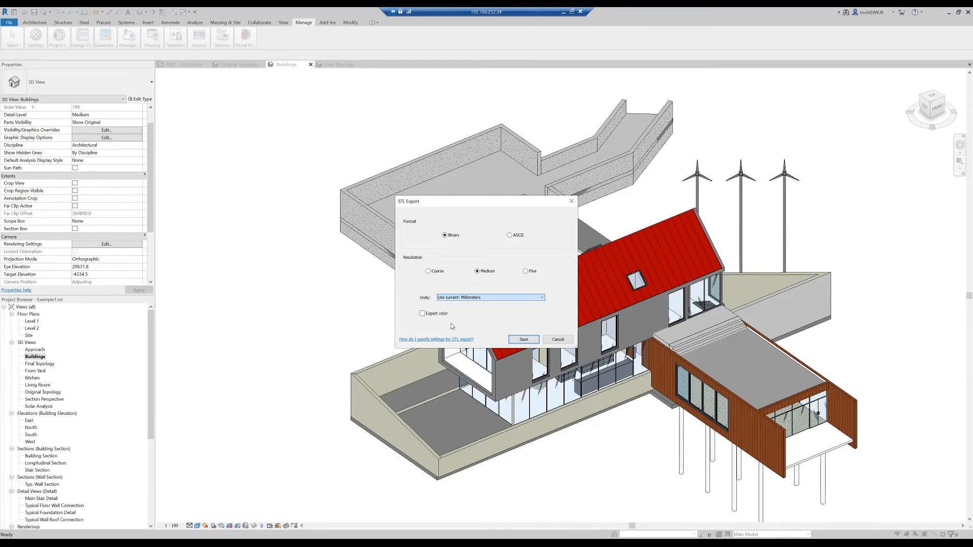
# - Save the STL export as Buildings.stl in the Export folder, replacing the existing file
pyautogui.click(523, 339)
pyautogui.doubleClick(403, 201)
pyautogui.click(405, 193)
pyautogui.click(403, 215)
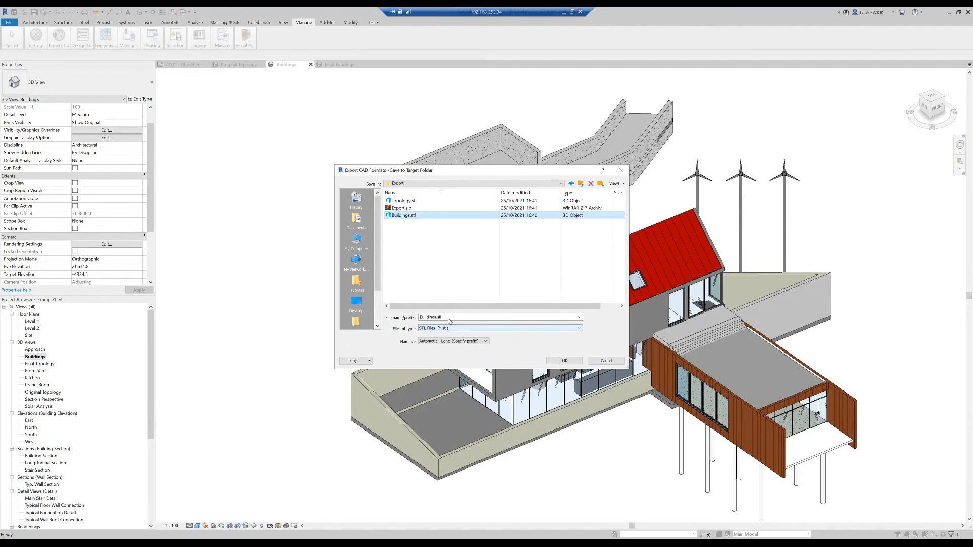
pyautogui.click(571, 362)
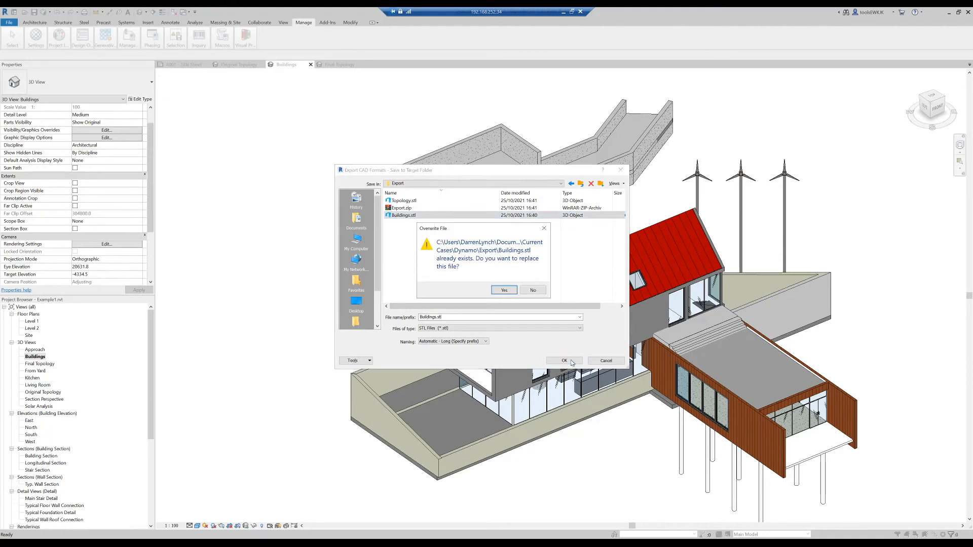
pyautogui.click(502, 290)
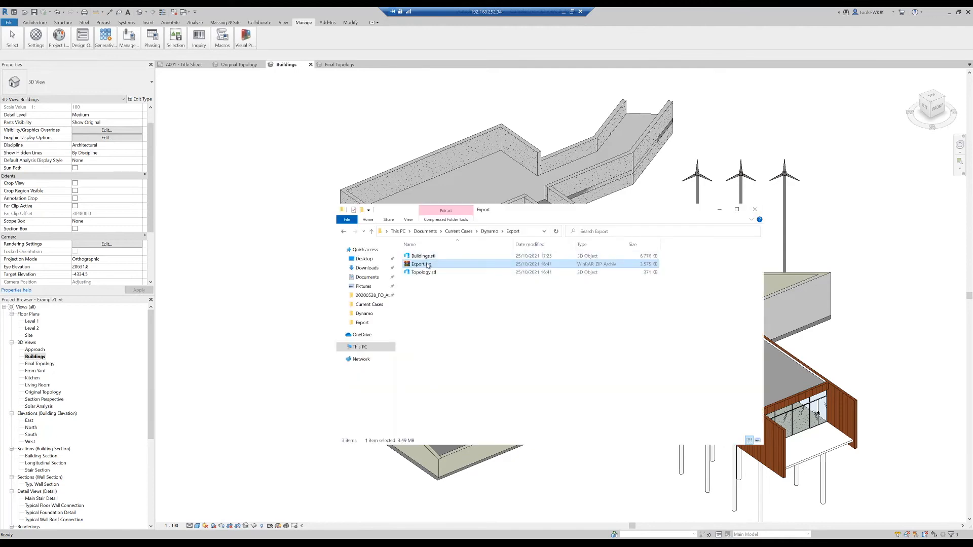
# - In File Explorer's Export folder, delete Export.zip and compress Buildings.stl and Topology.stl into a zipped folder named Export2
pyautogui.rightClick(428, 265)
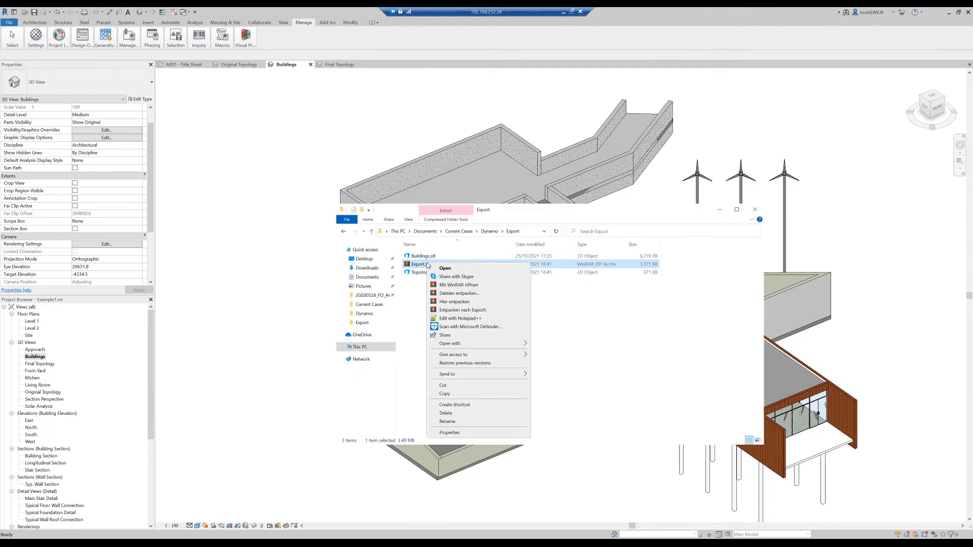
pyautogui.click(460, 415)
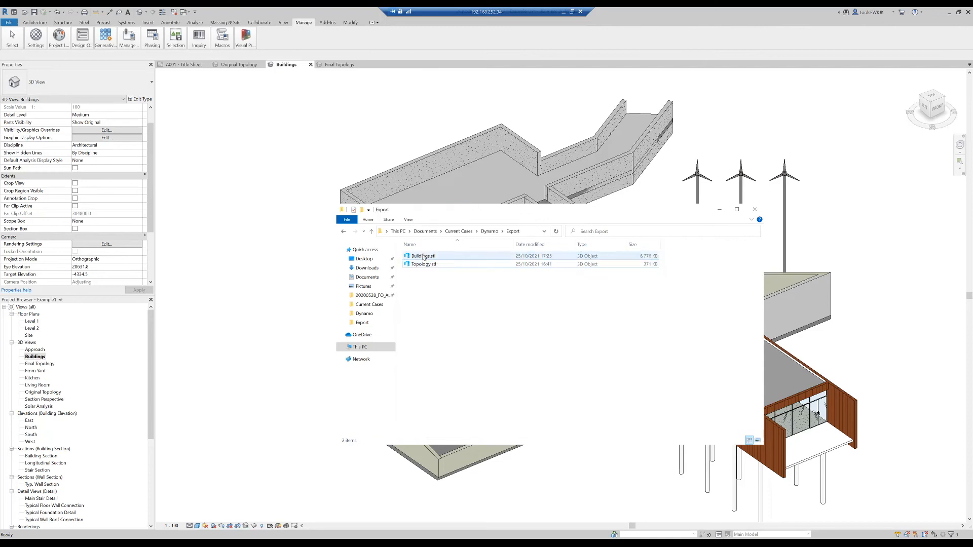
pyautogui.keyDown('shift'); pyautogui.click(427, 266); pyautogui.keyUp('shift')
pyautogui.rightClick(427, 266)
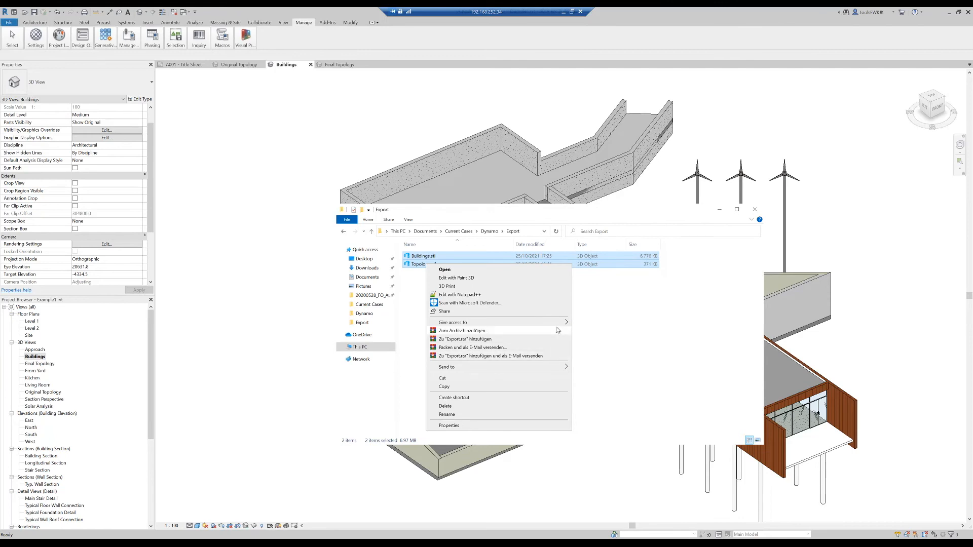
pyautogui.moveTo(547, 366)
pyautogui.click(587, 377)
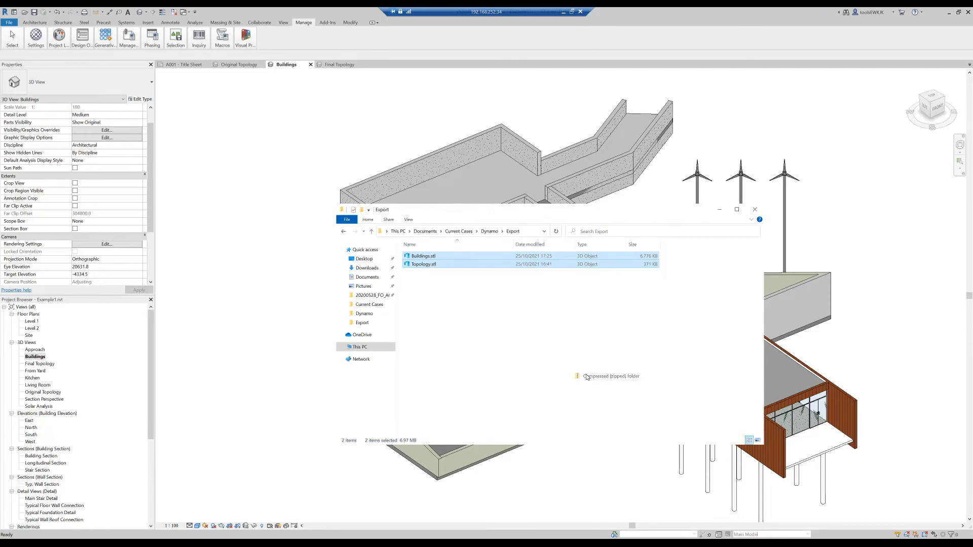
pyautogui.write('Export2.zip')
pyautogui.press('Return')
pyautogui.click(461, 315)
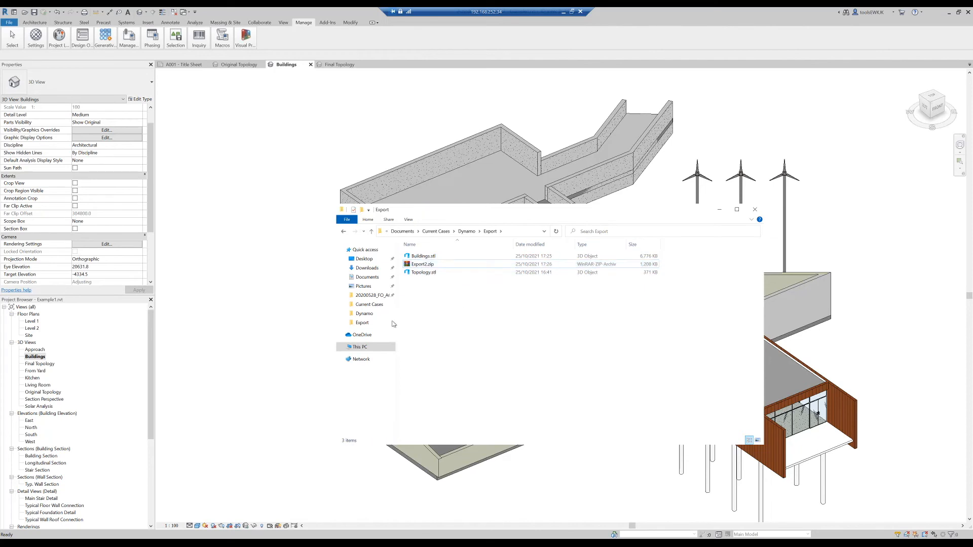